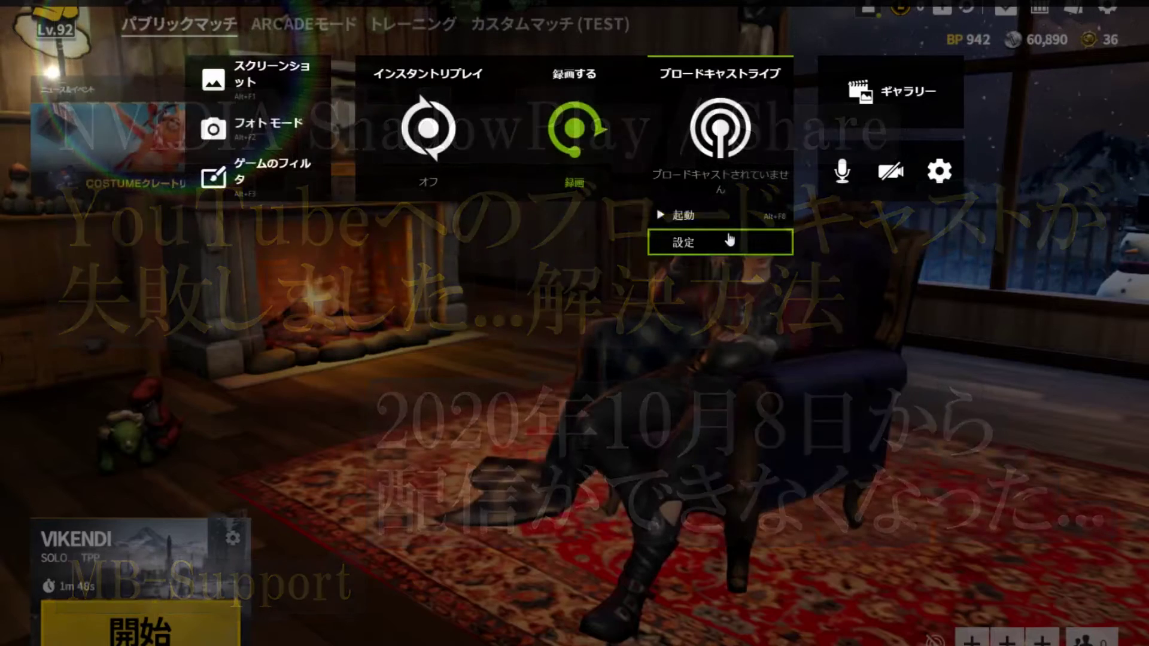
Review the live broadcast settings, including destination, quality, bit rate and custom overlays, and return to the overlay's main view
click(731, 240)
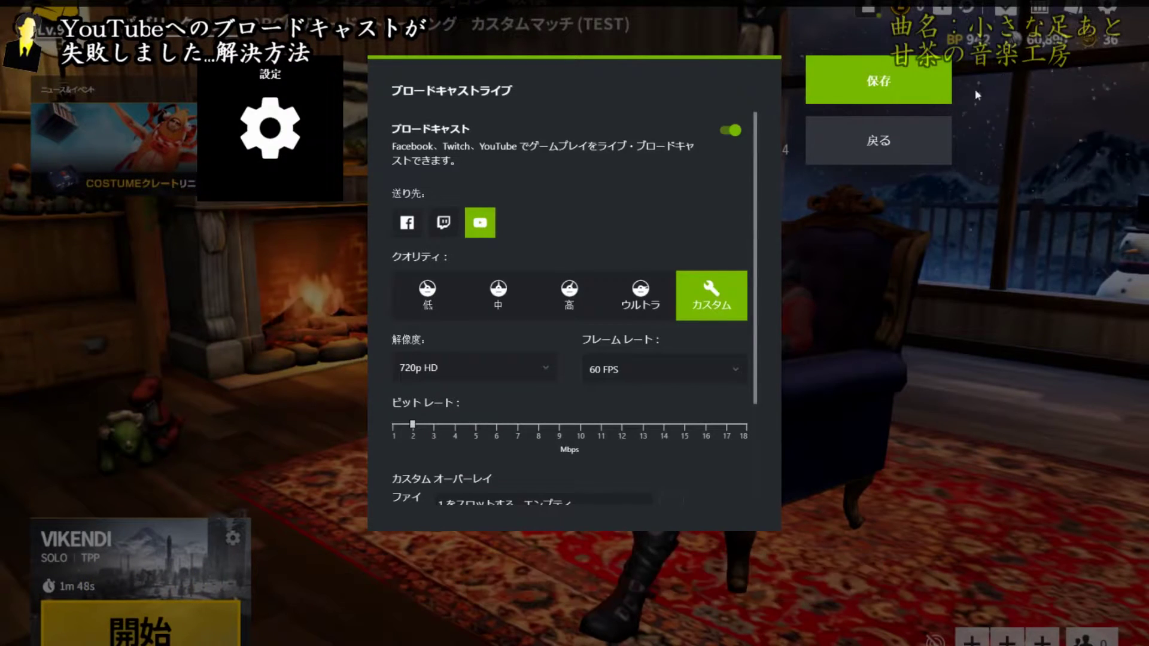
scroll(615, 380, down, 3)
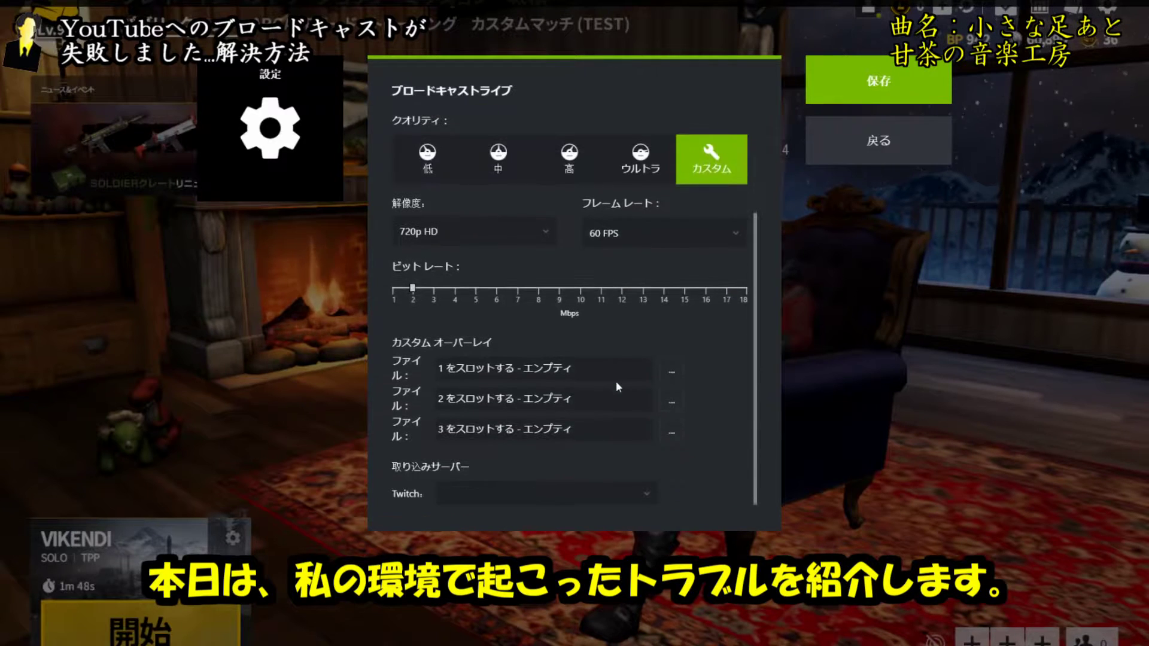
scroll(616, 381, up, 3)
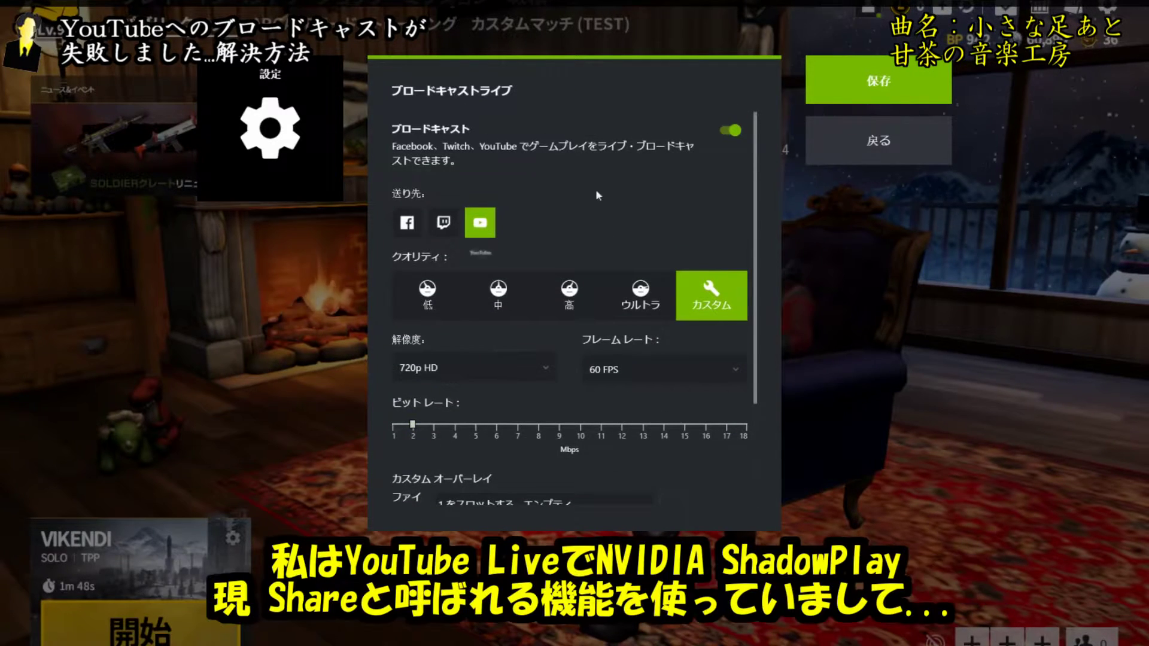
click(864, 138)
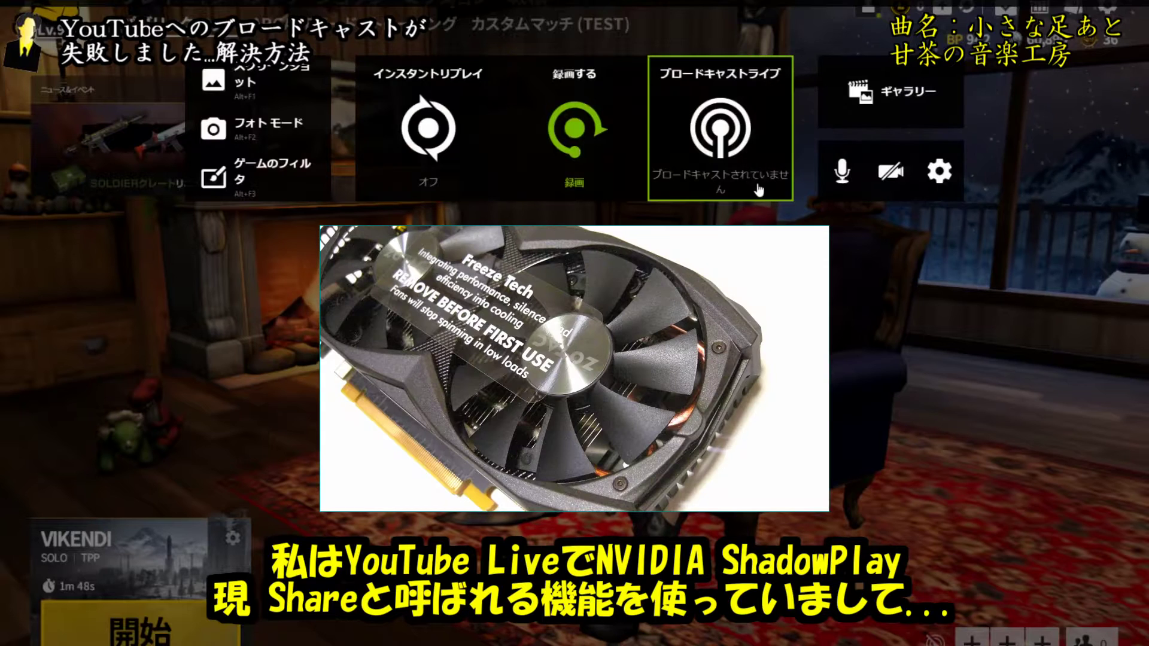
Try to start a YouTube live broadcast with the title "test"
click(758, 190)
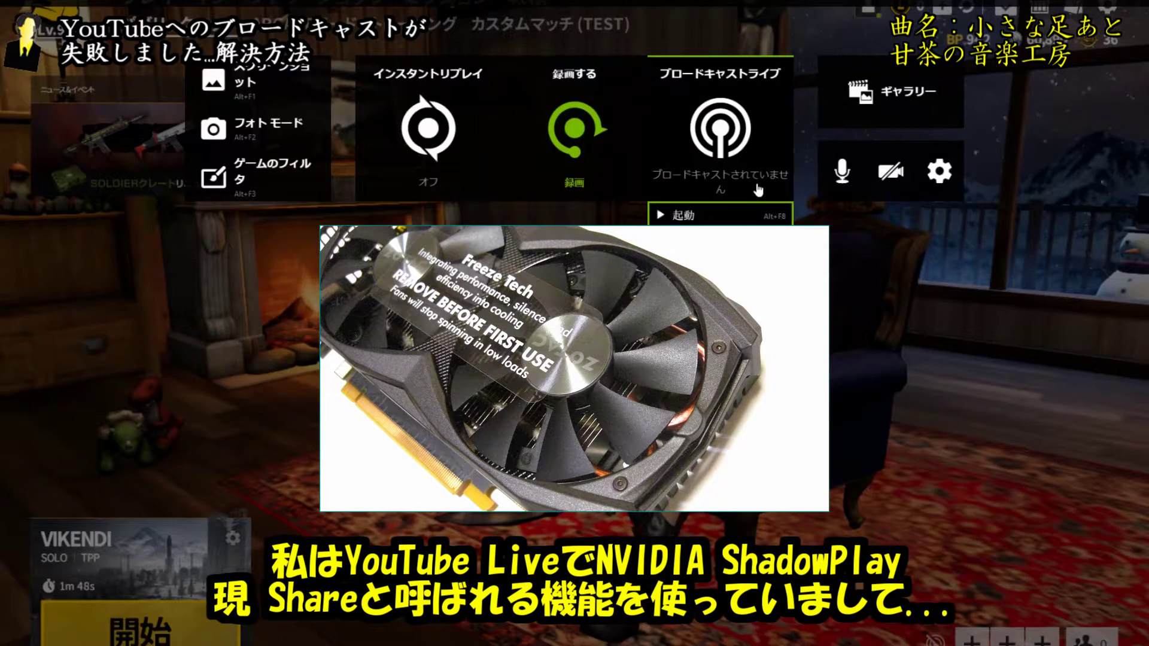
click(716, 216)
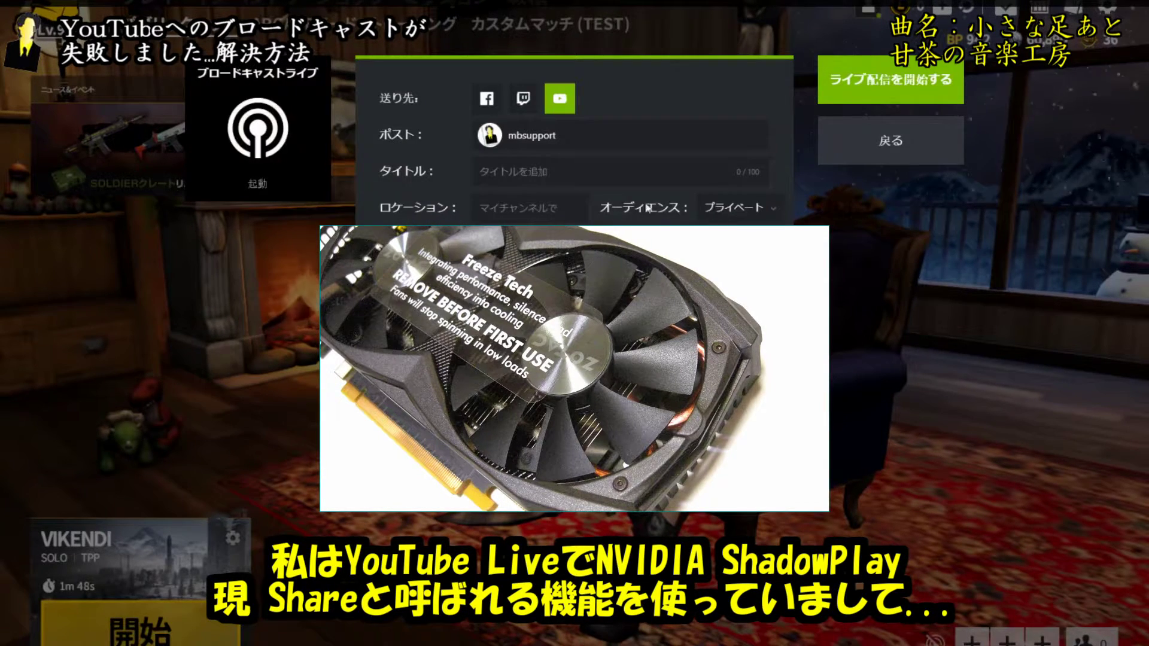
click(571, 173)
text(test)
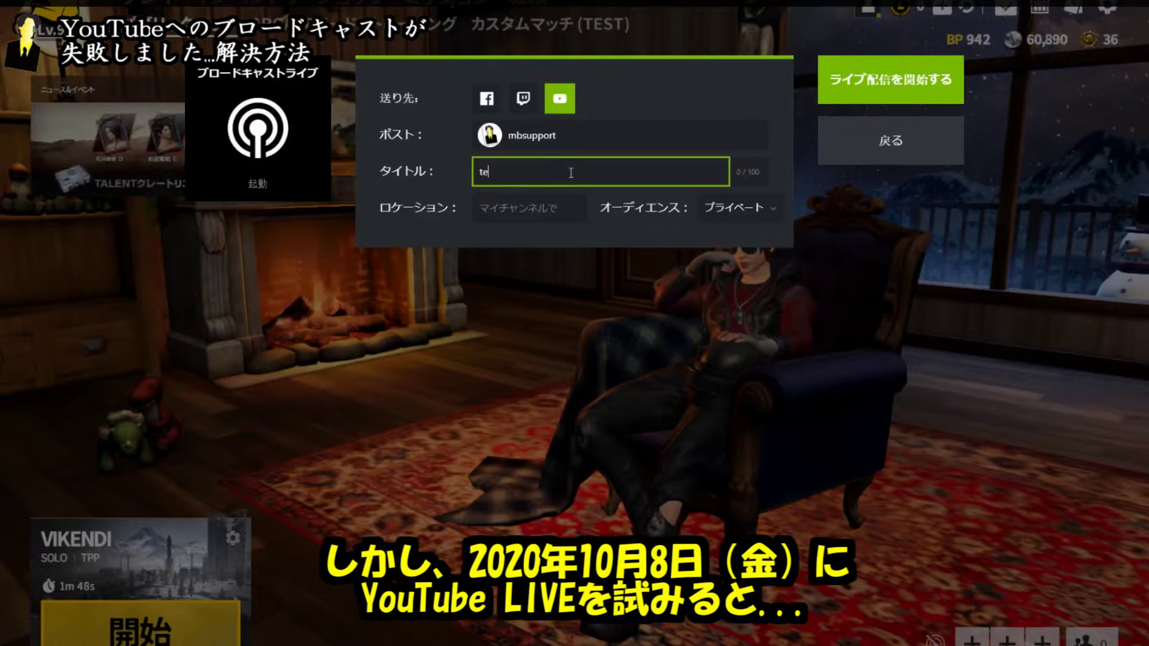
click(895, 93)
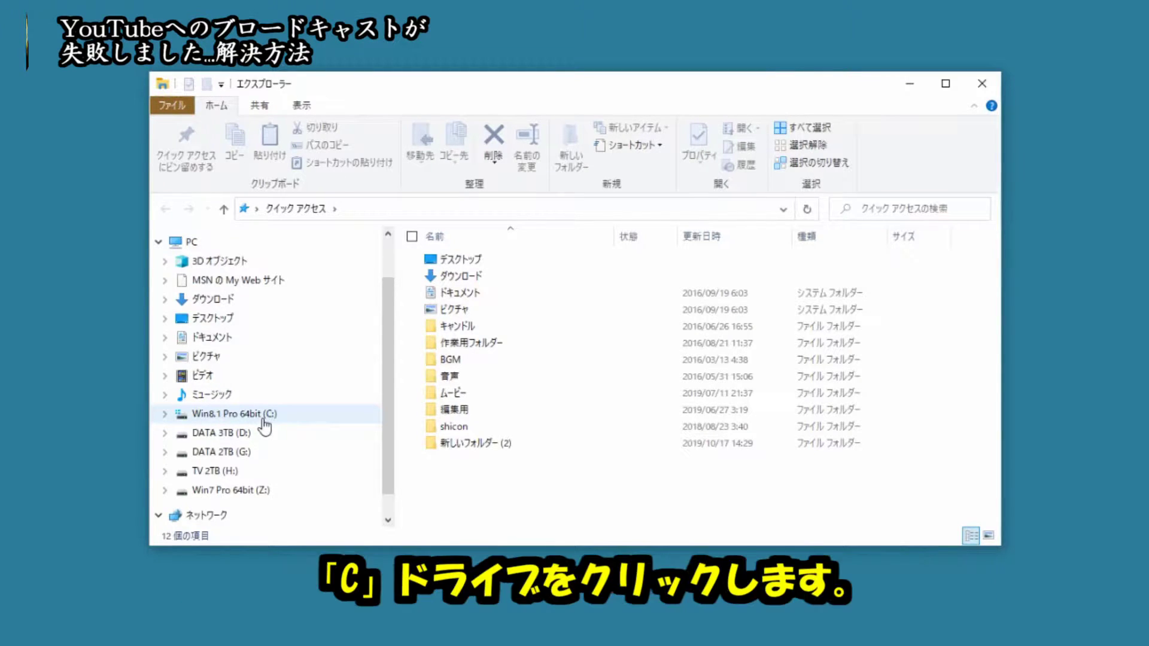
In File Explorer, go to the osc folder under Program Files\NVIDIA Corporation\NVIDIA GeForce Experience on the C: drive
click(263, 420)
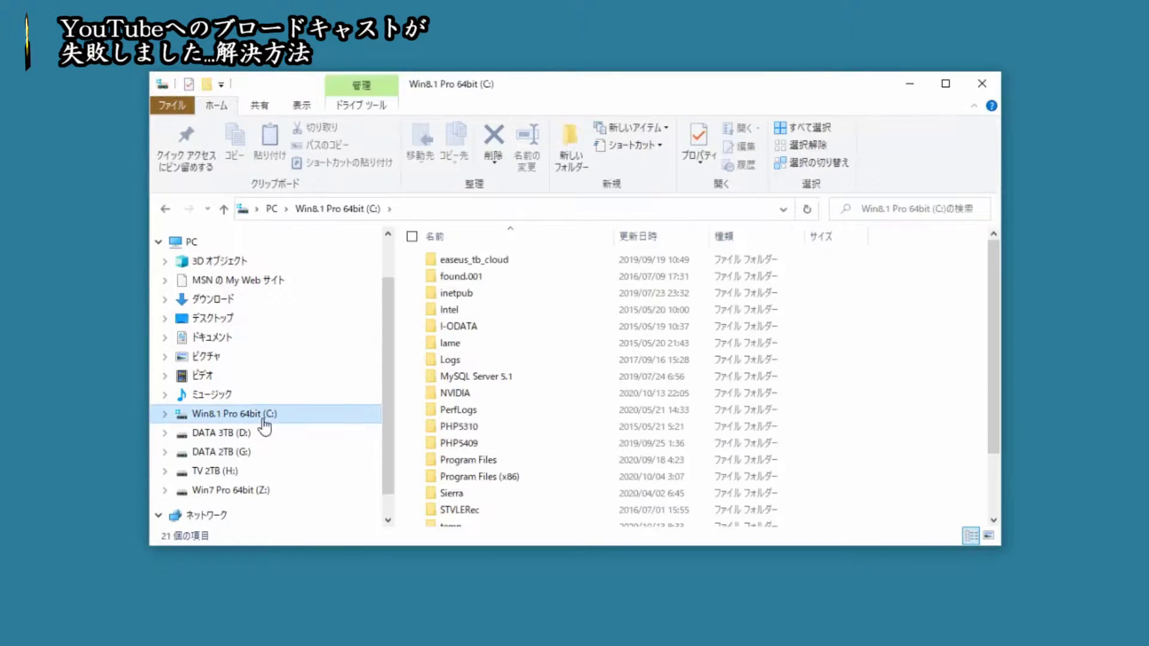
double_click(532, 462)
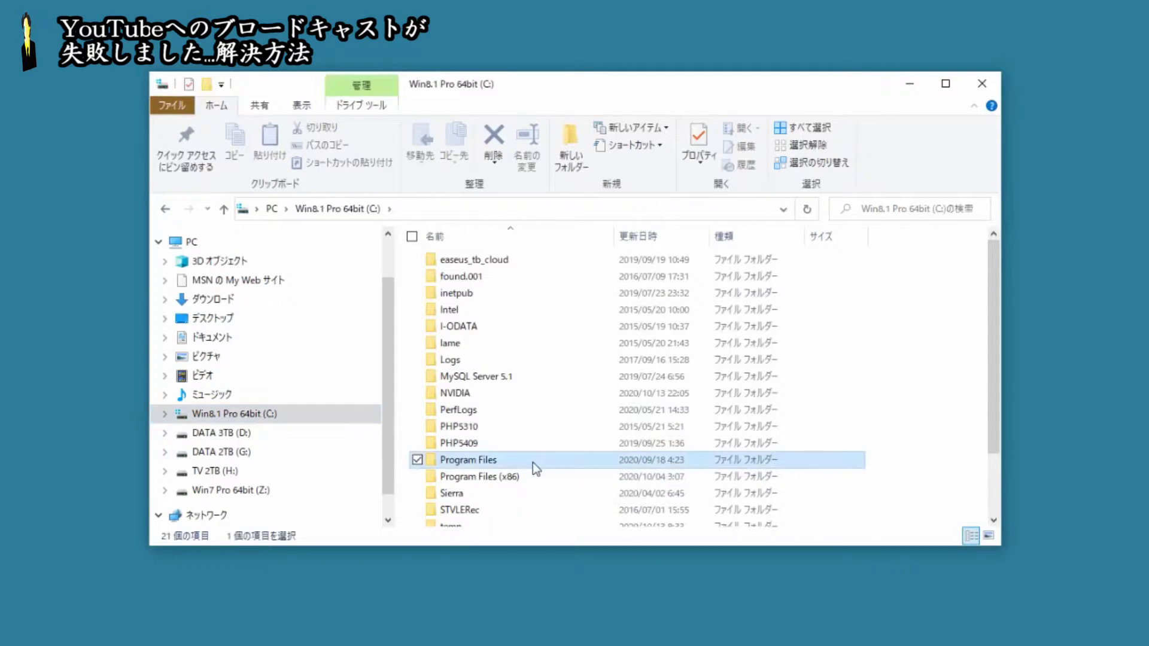
scroll(576, 371, down, 3)
scroll(577, 371, down, 3)
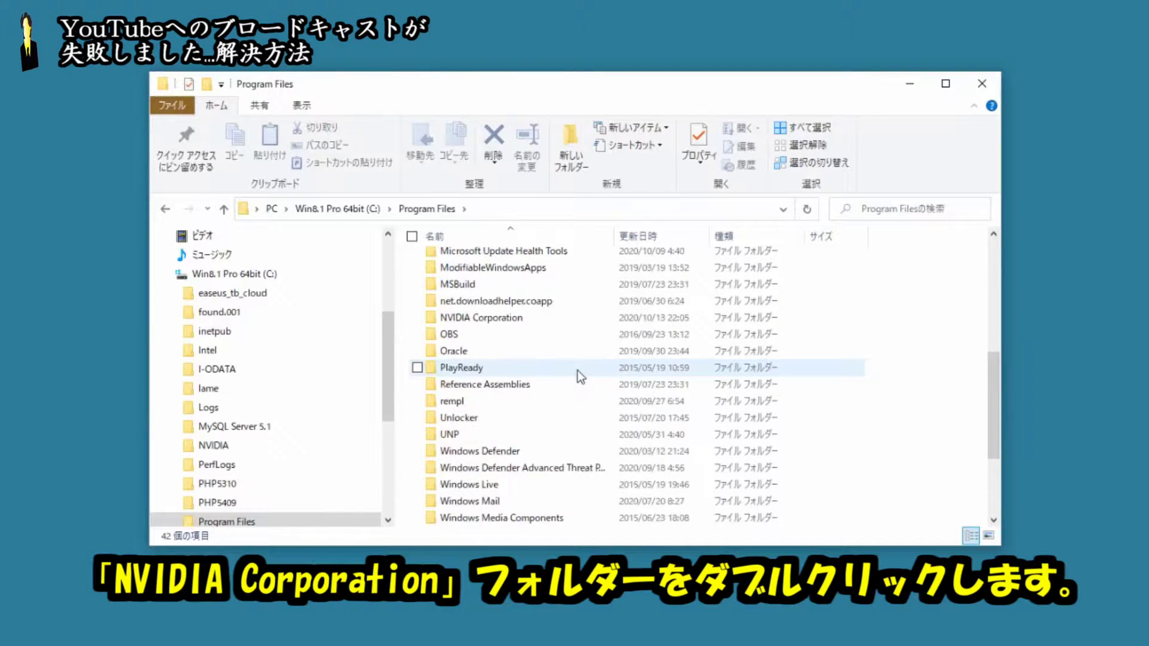
double_click(533, 317)
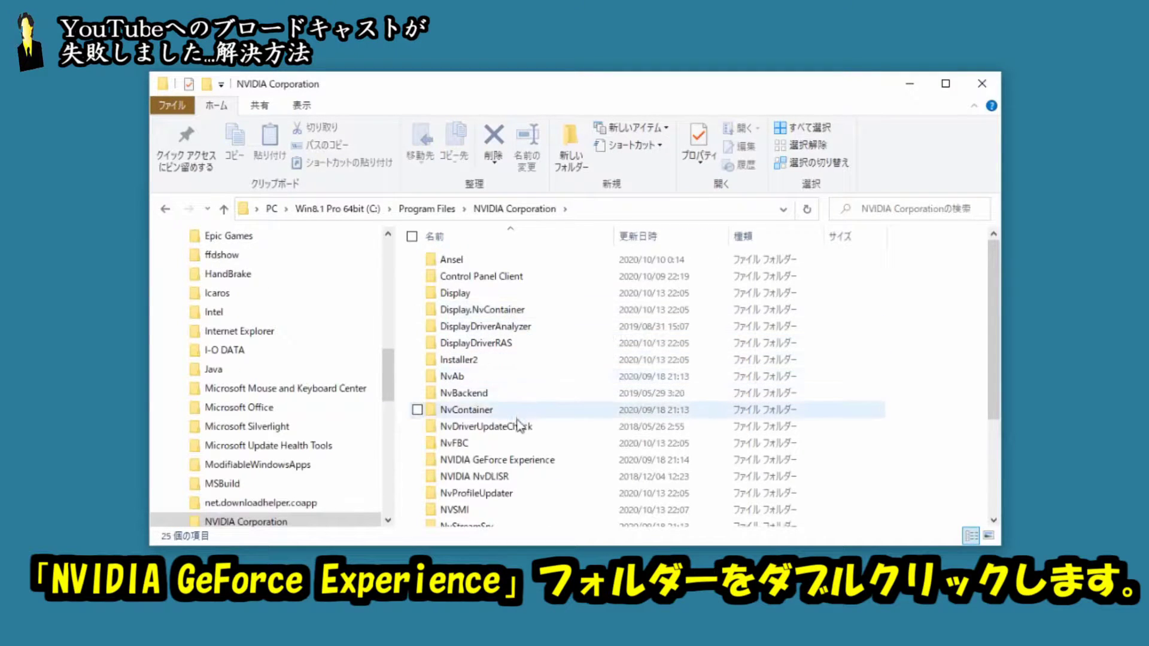
scroll(511, 378, down, 2)
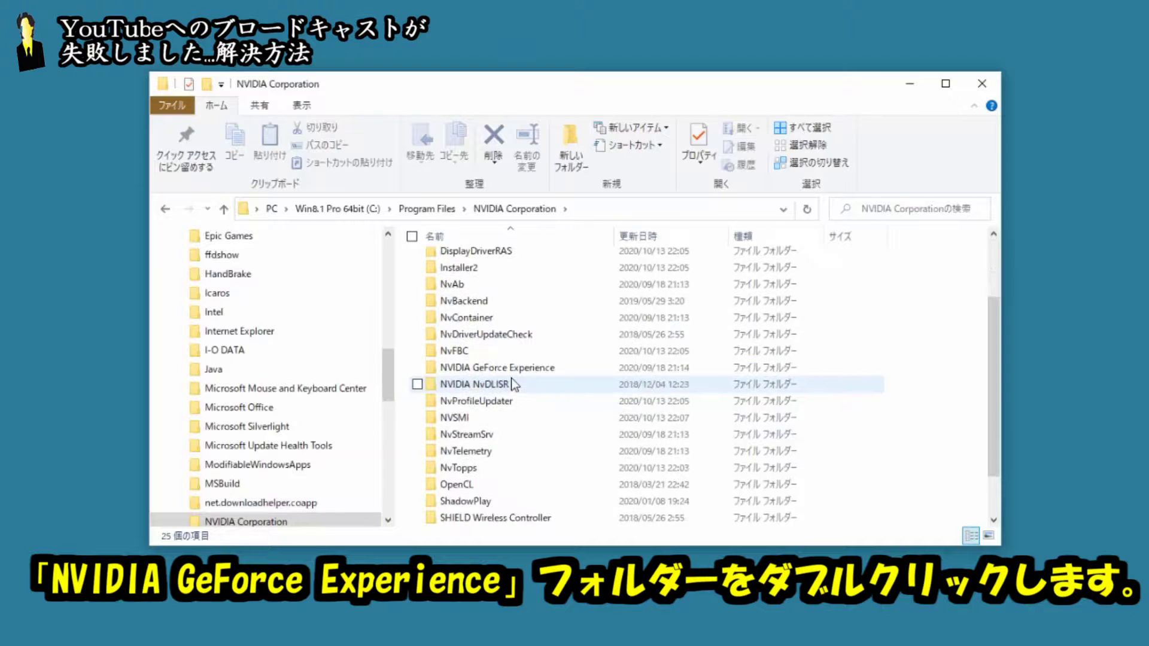
click(561, 368)
double_click(561, 368)
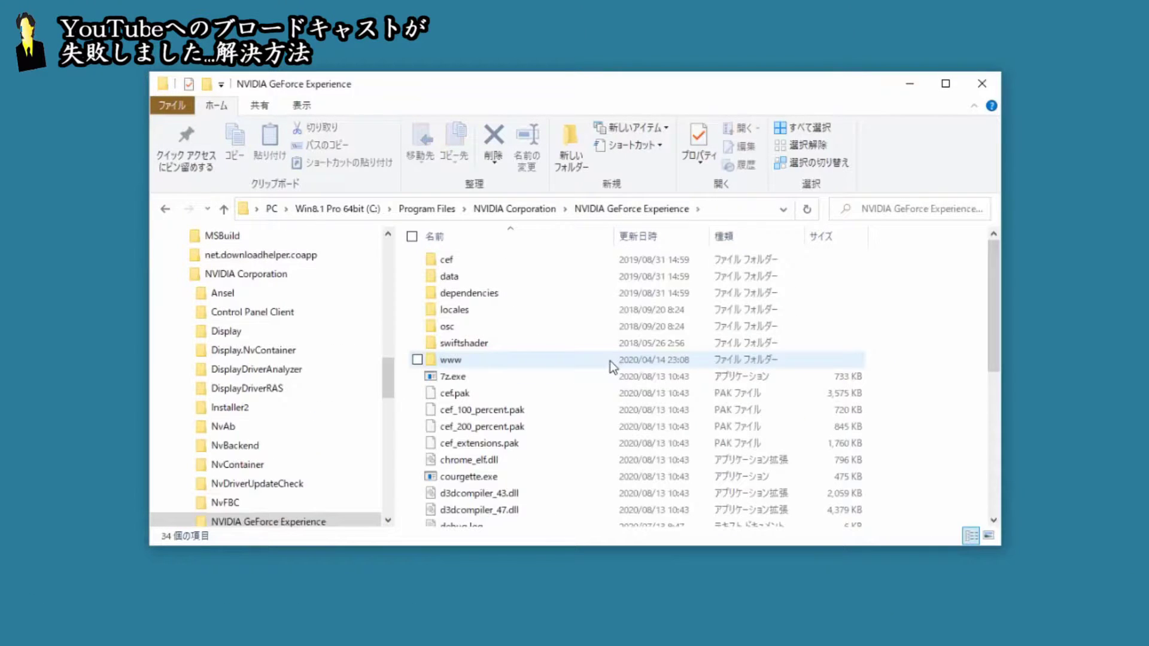
double_click(554, 332)
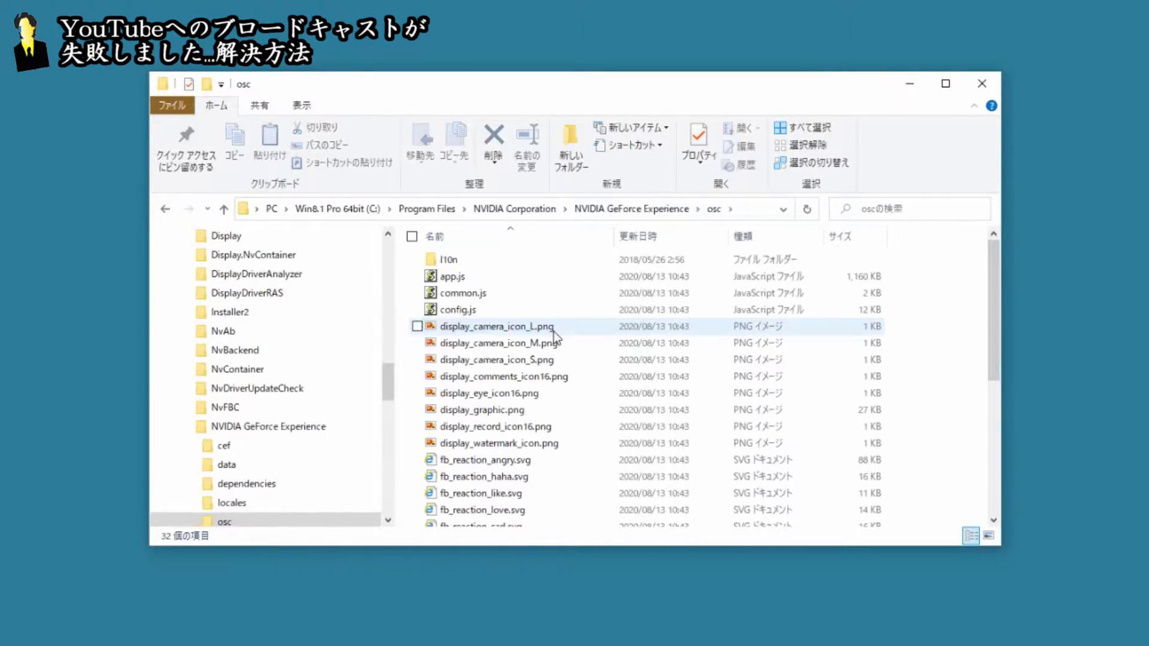
Open vendor.js from the osc folder with Notepad (メモ帳), without making it the default app for .js files
scroll(554, 331, down, 5)
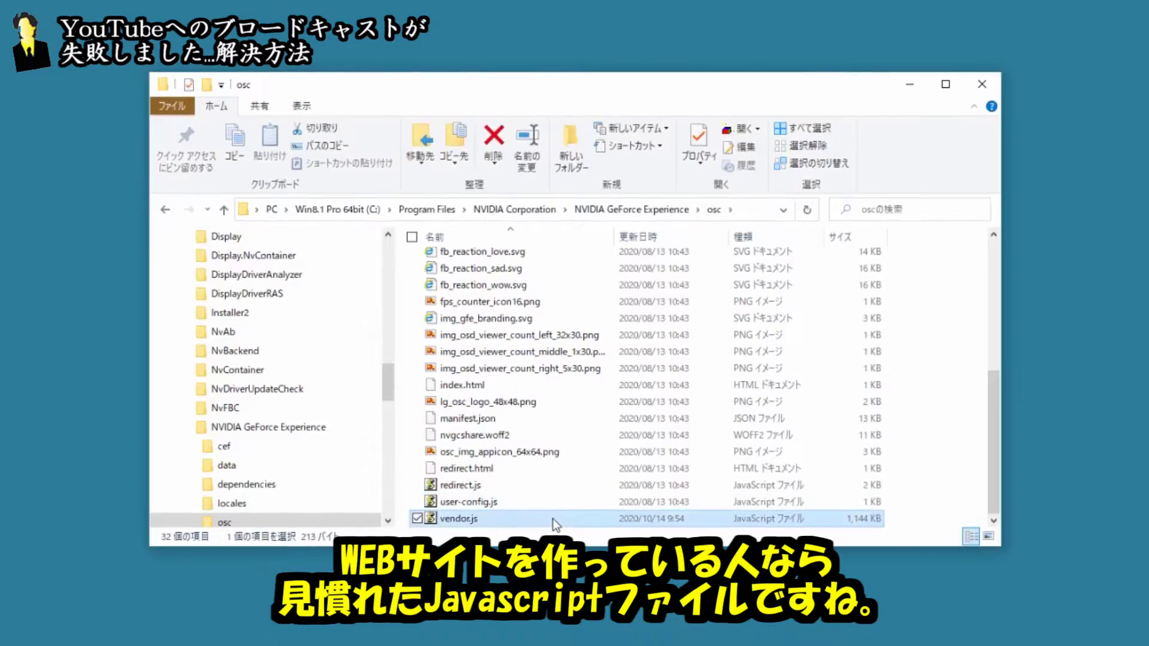
right_click(538, 251)
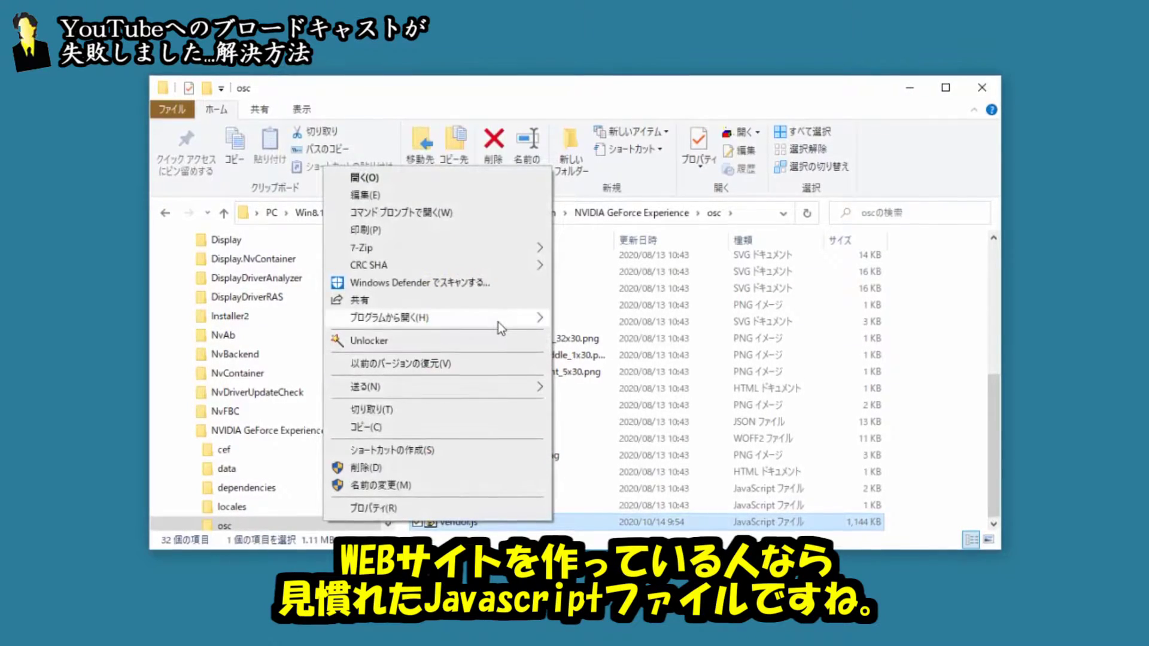
mouse_move(497, 320)
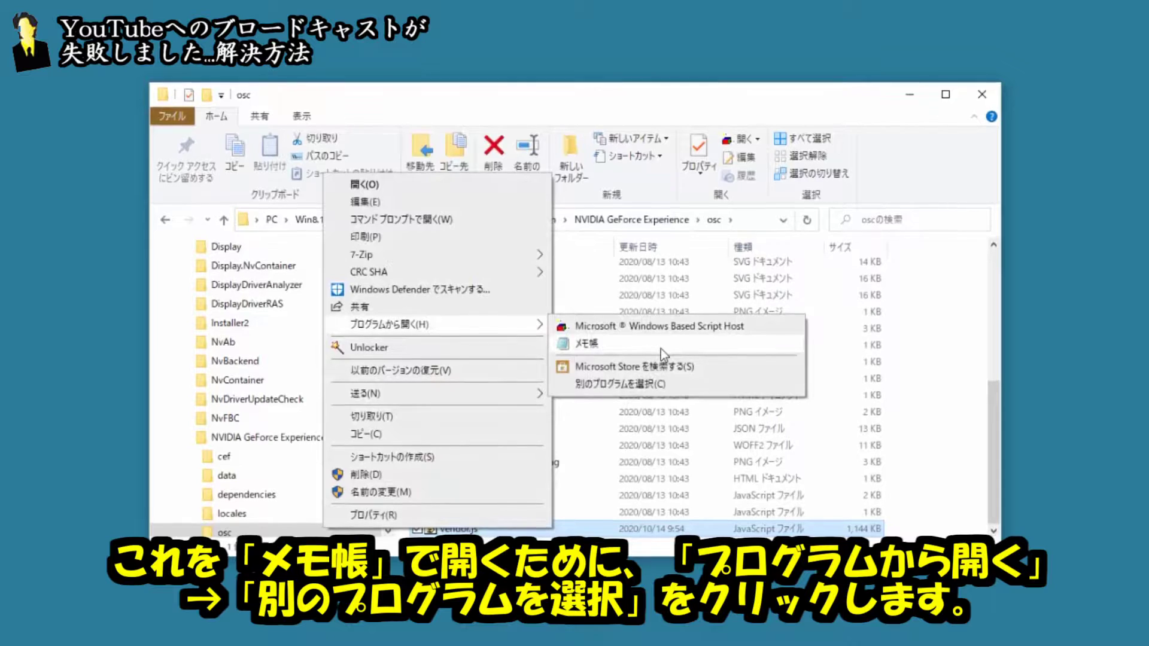
click(662, 389)
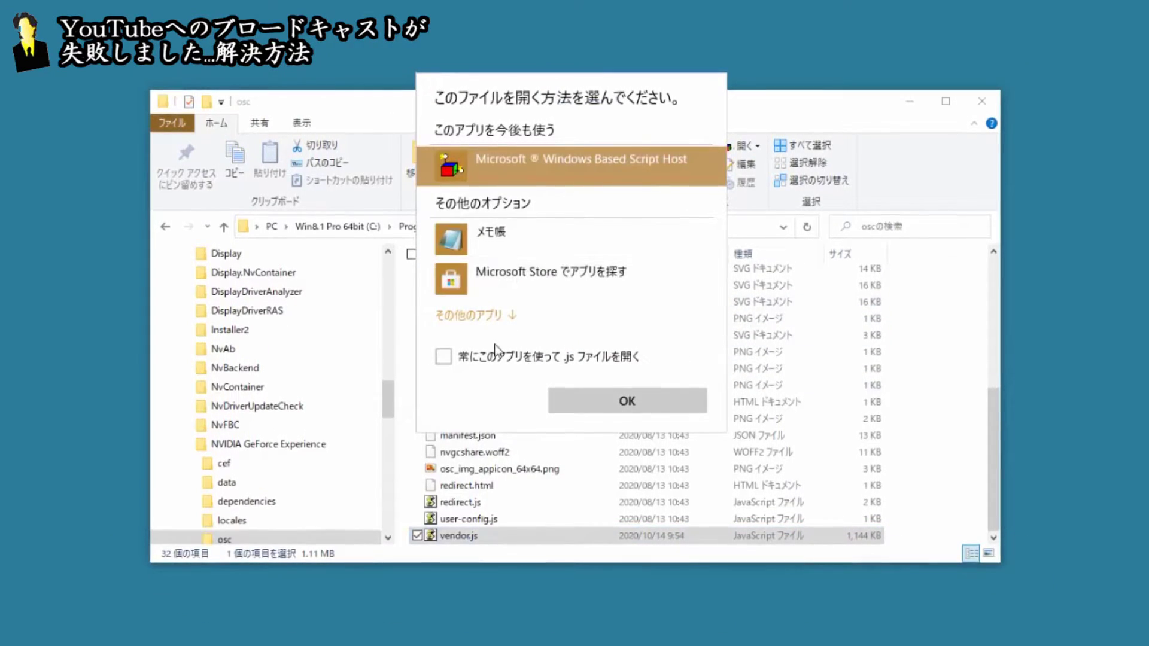
click(473, 314)
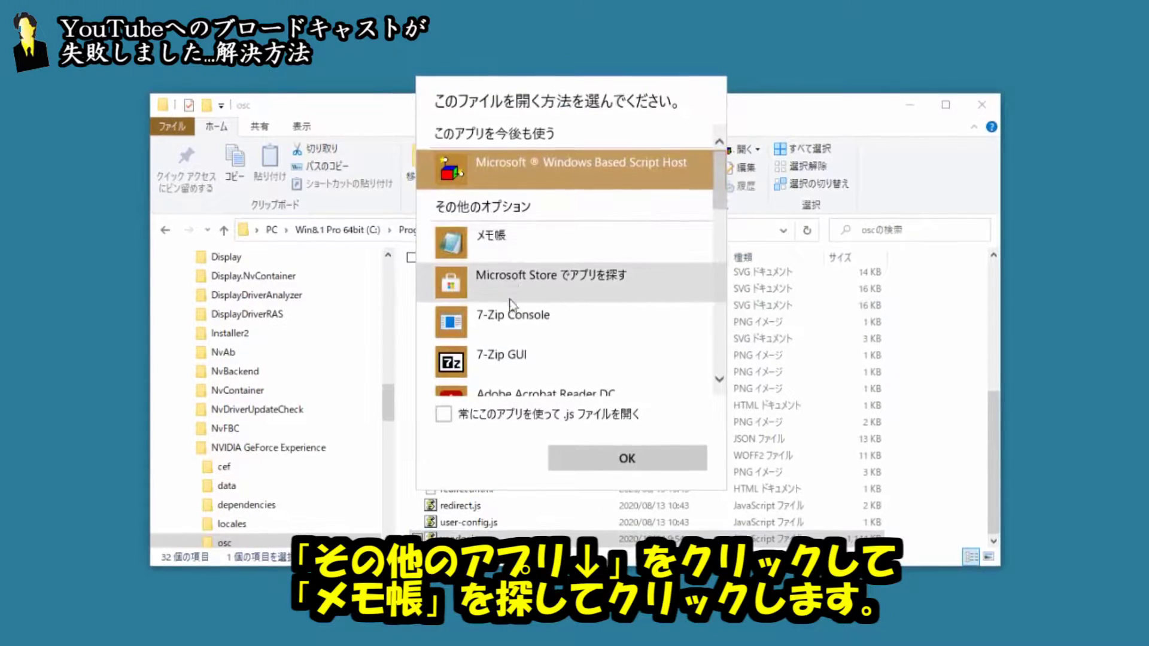
click(506, 254)
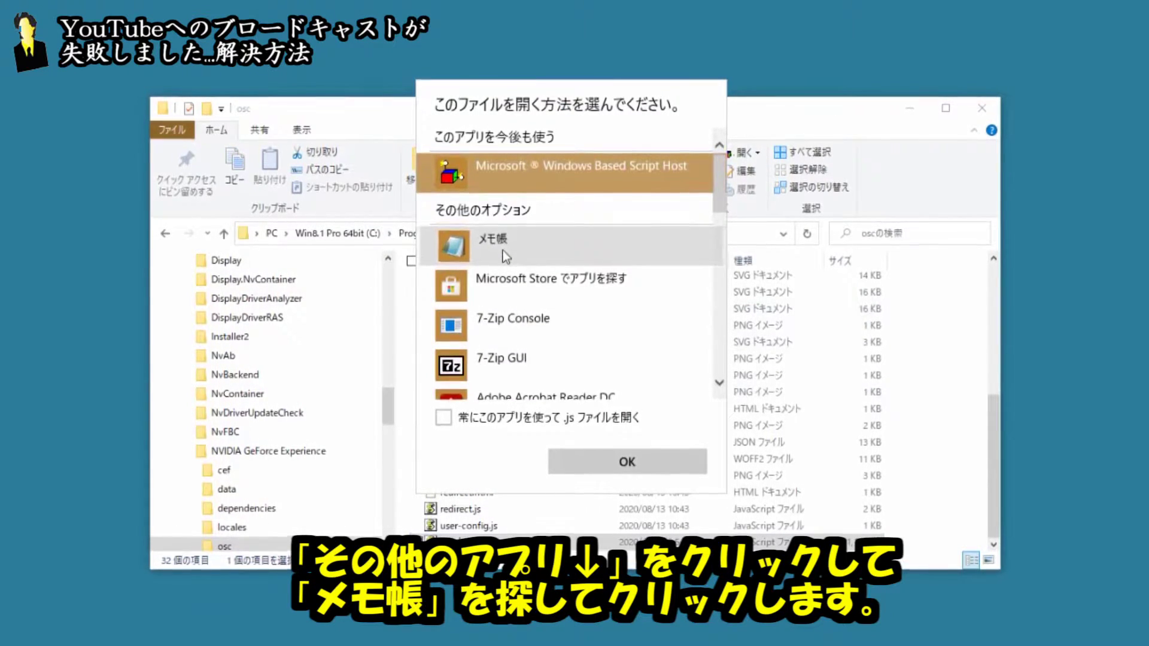
click(632, 472)
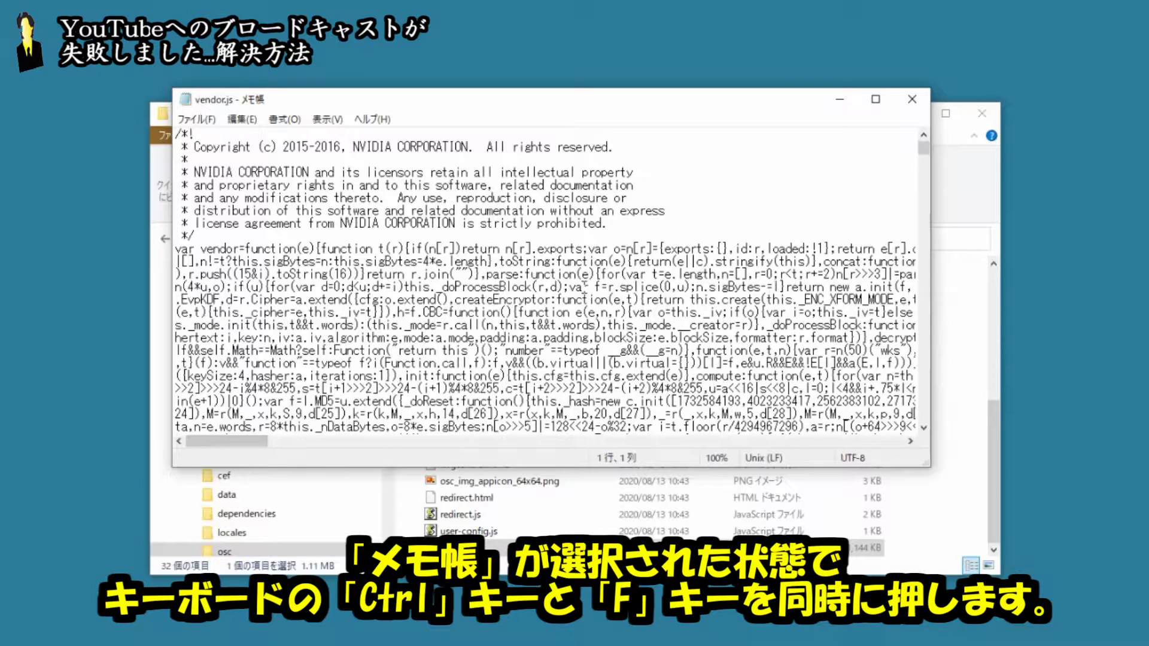
Search downward in vendor.js for "format:e.format" and move the search dialog away from the matching text
key(ctrl+f)
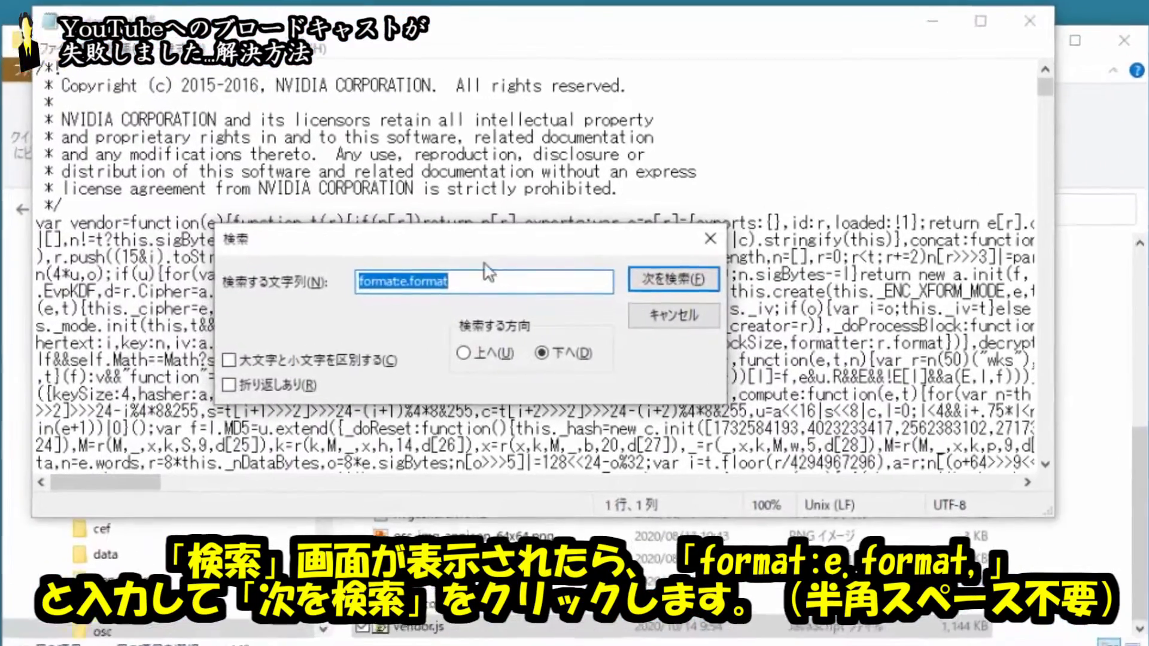
drag(429, 281, 341, 282)
drag(264, 269, 238, 269)
click(465, 264)
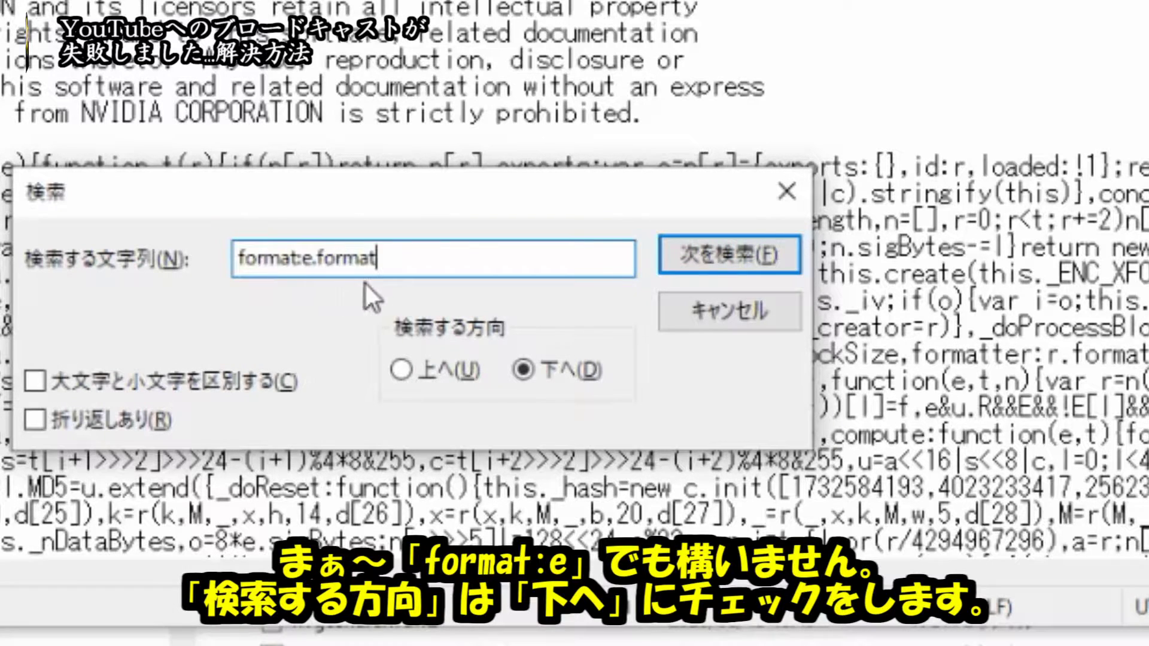
click(736, 138)
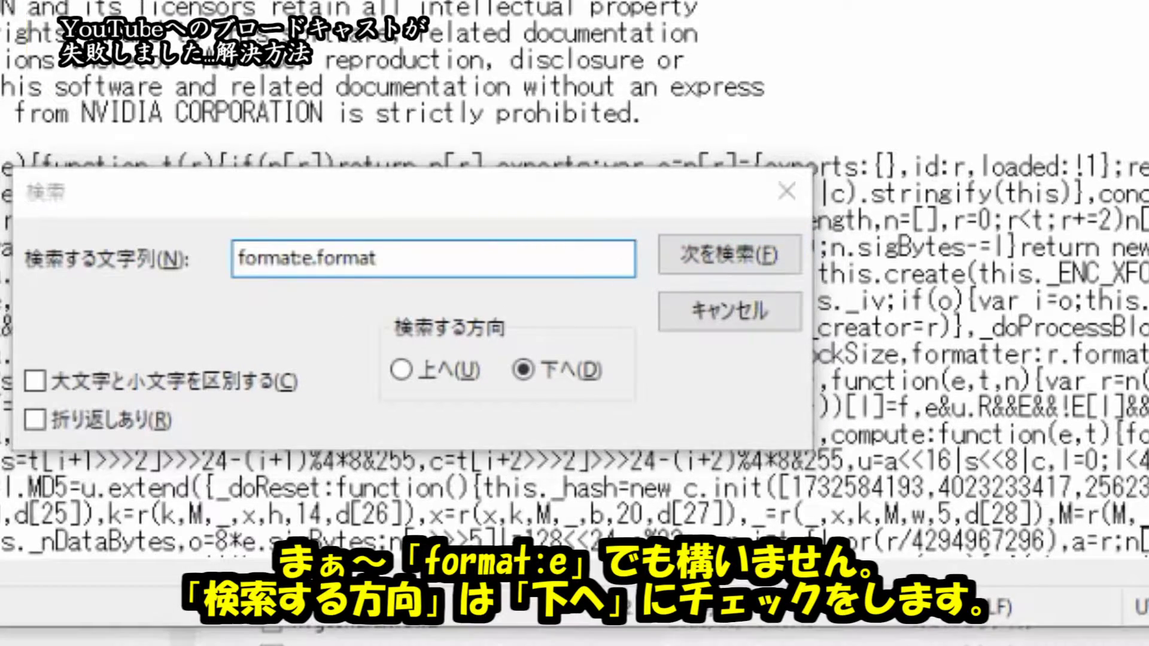
click(741, 256)
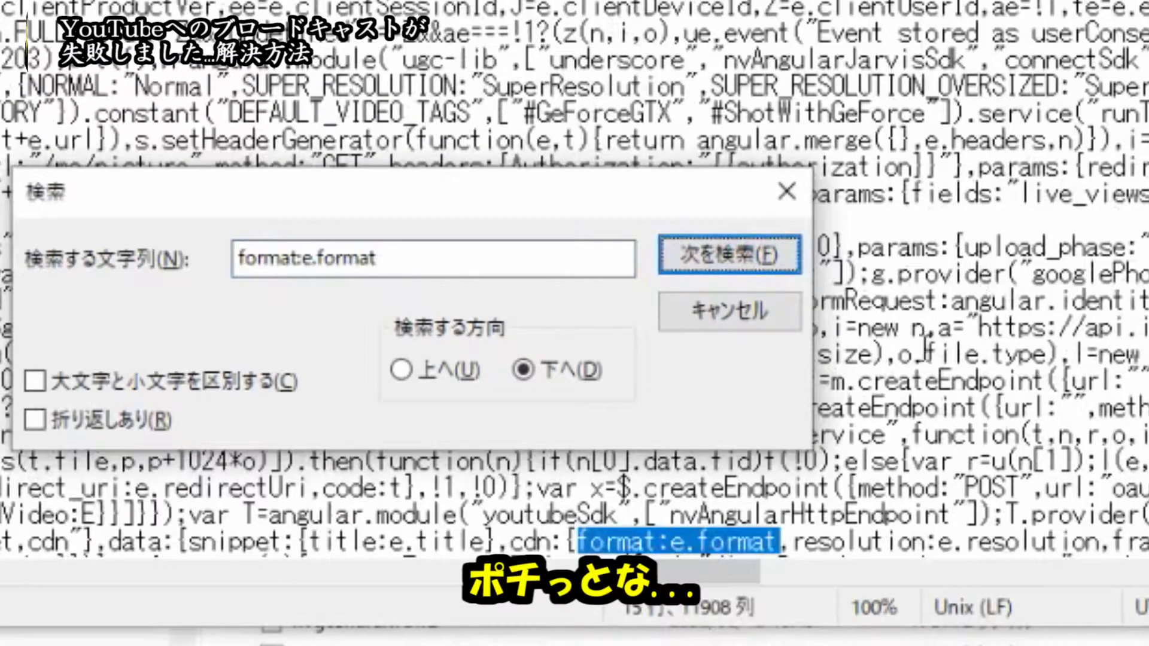
scroll(930, 410, down, 2)
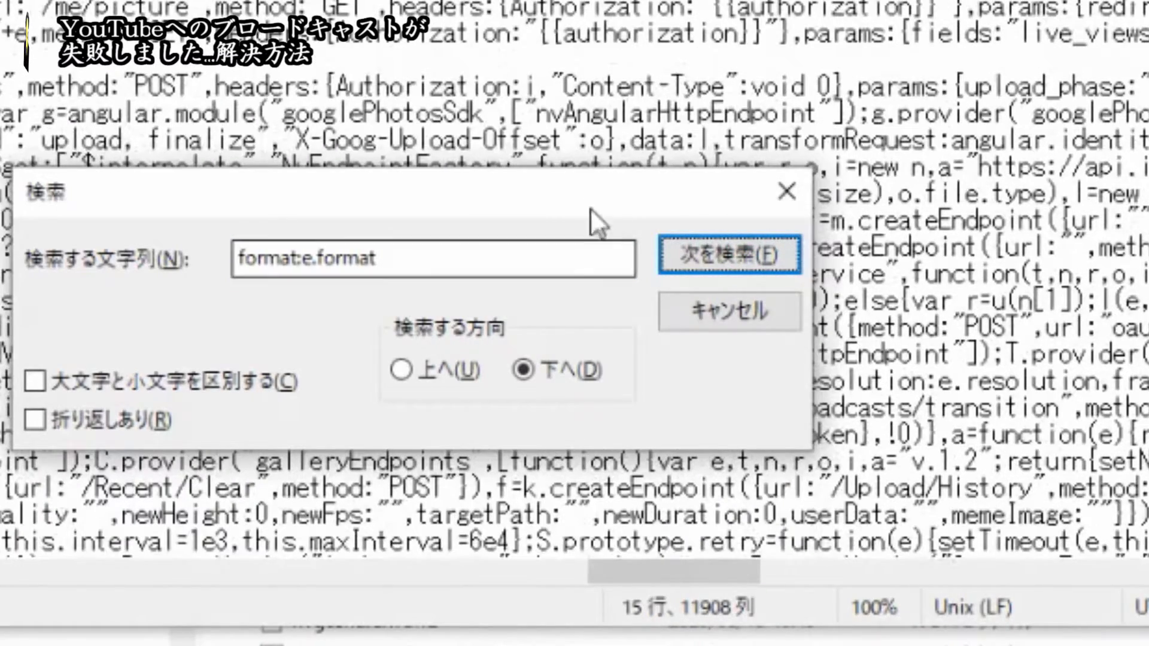
drag(590, 207, 267, 0)
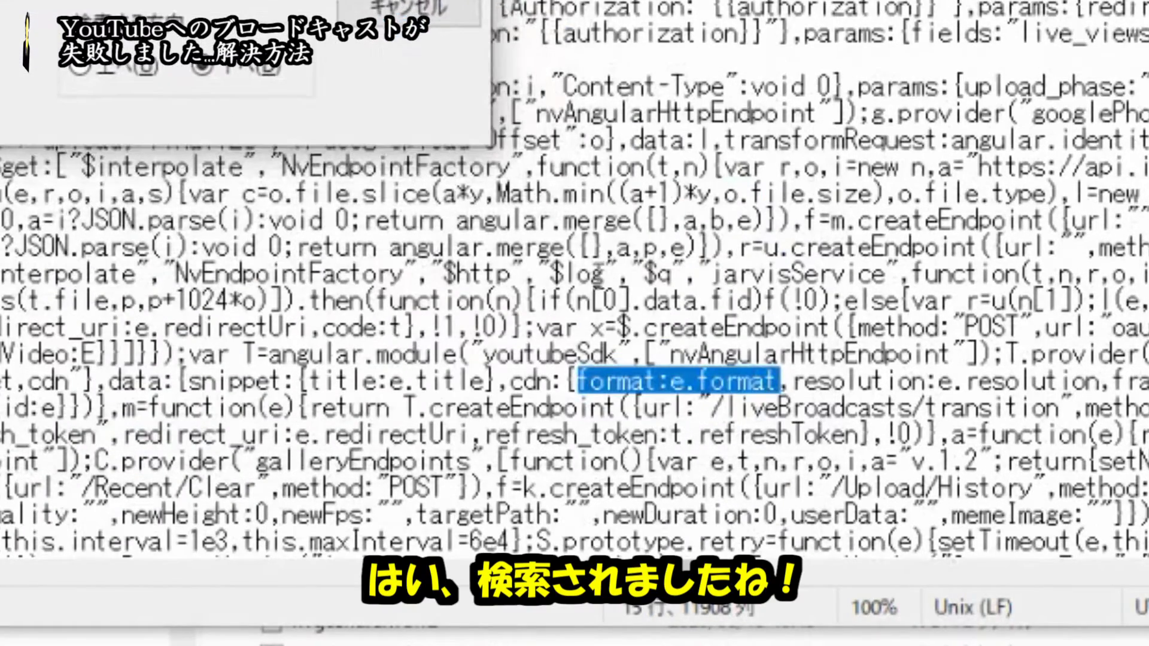
Delete "format:e.format," including its trailing comma from the cdn block of the YouTube code, and close the search dialog
click(784, 381)
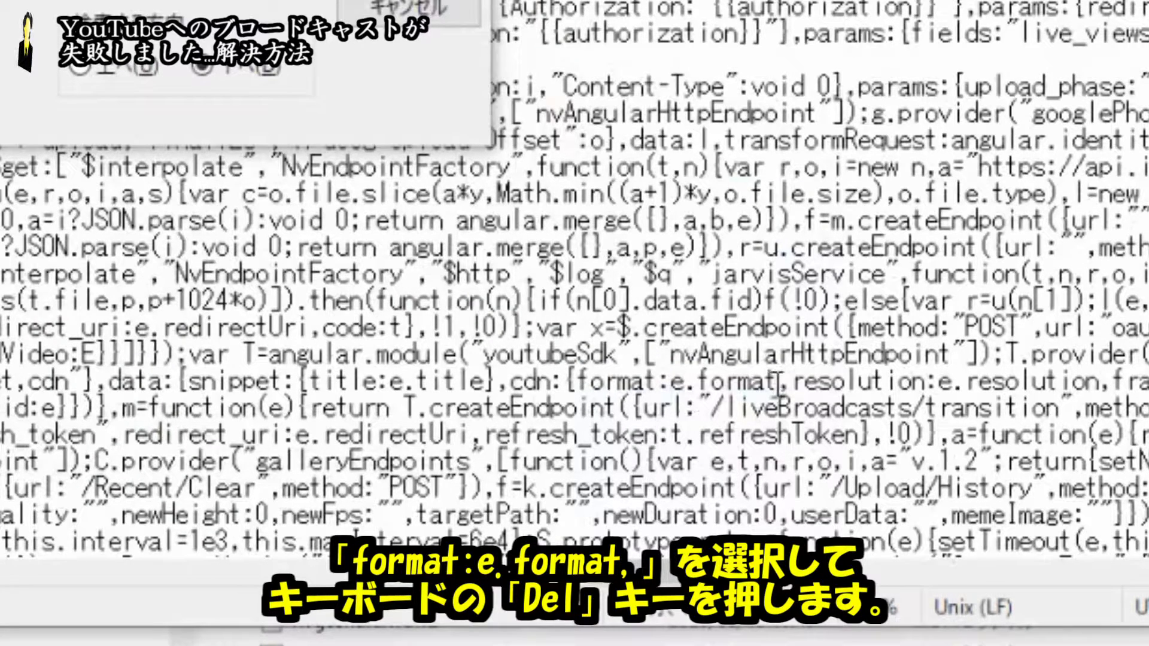
drag(792, 381, 579, 381)
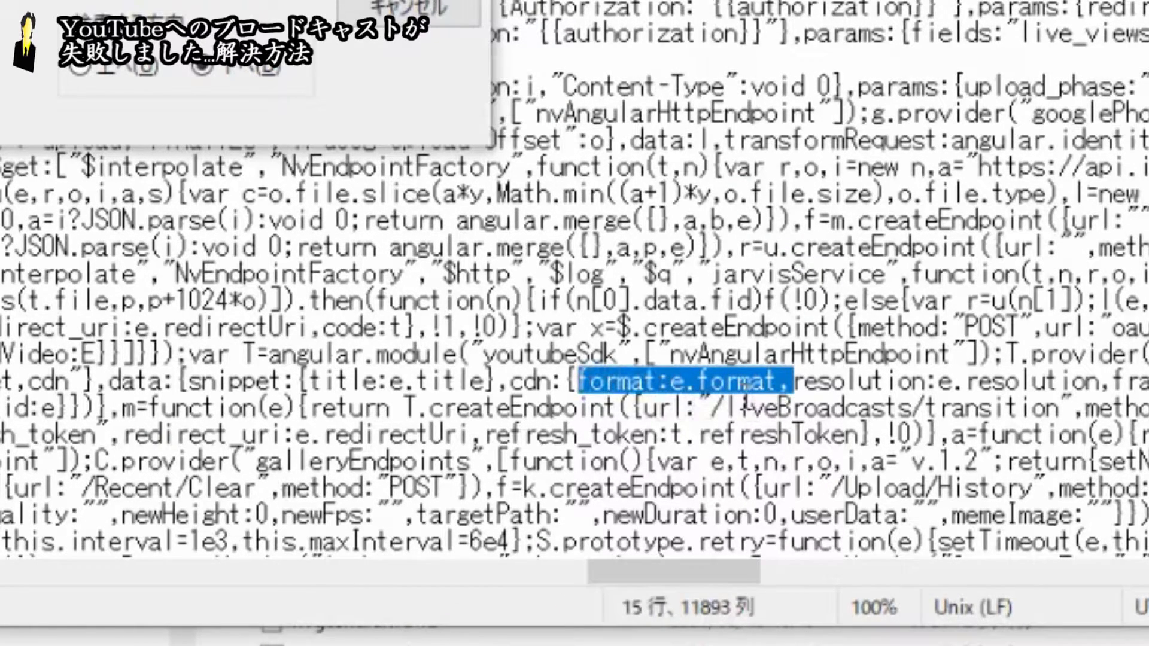
key(Delete)
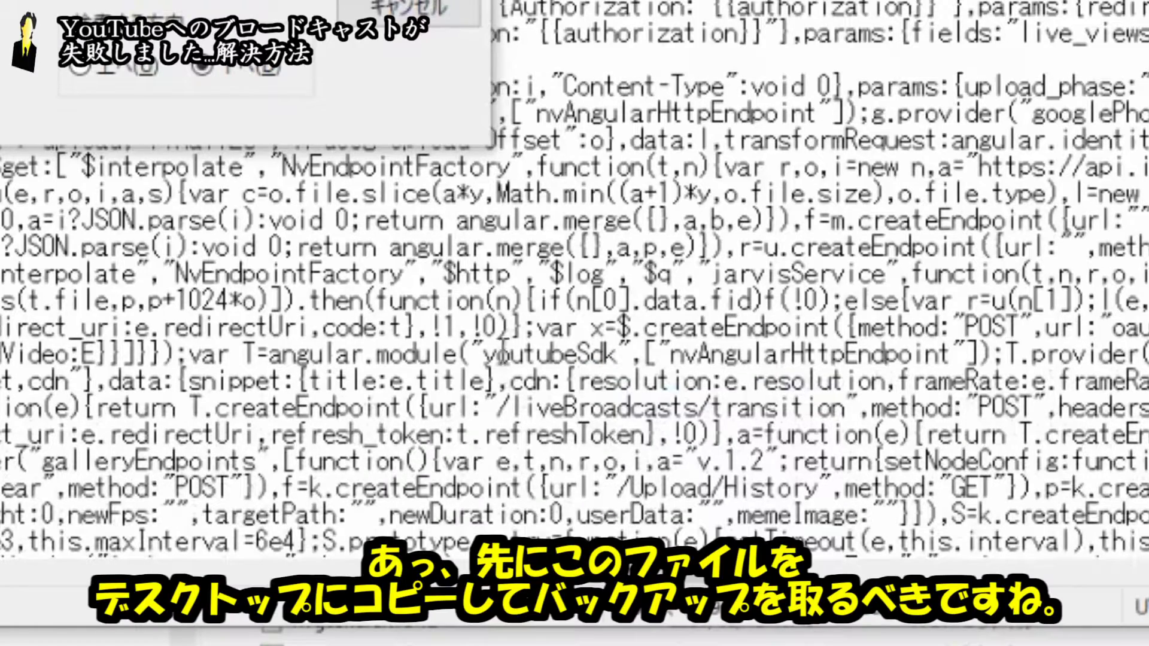
click(449, 2)
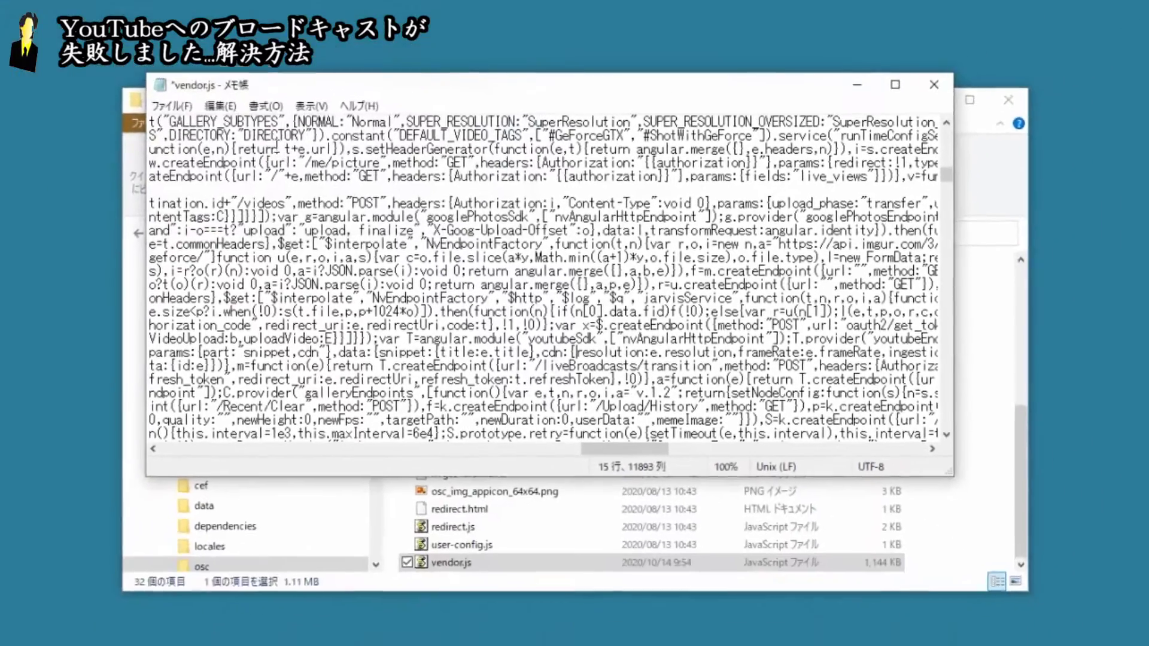
Try to save the edited vendor.js over the existing file in the osc folder
click(167, 103)
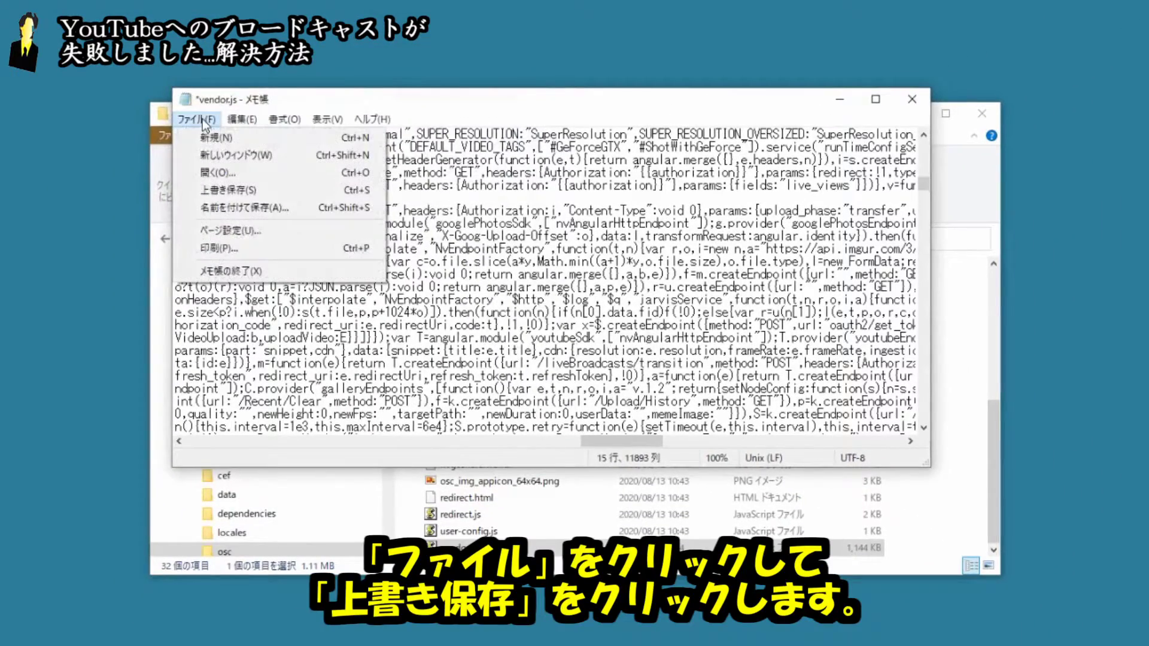
click(316, 197)
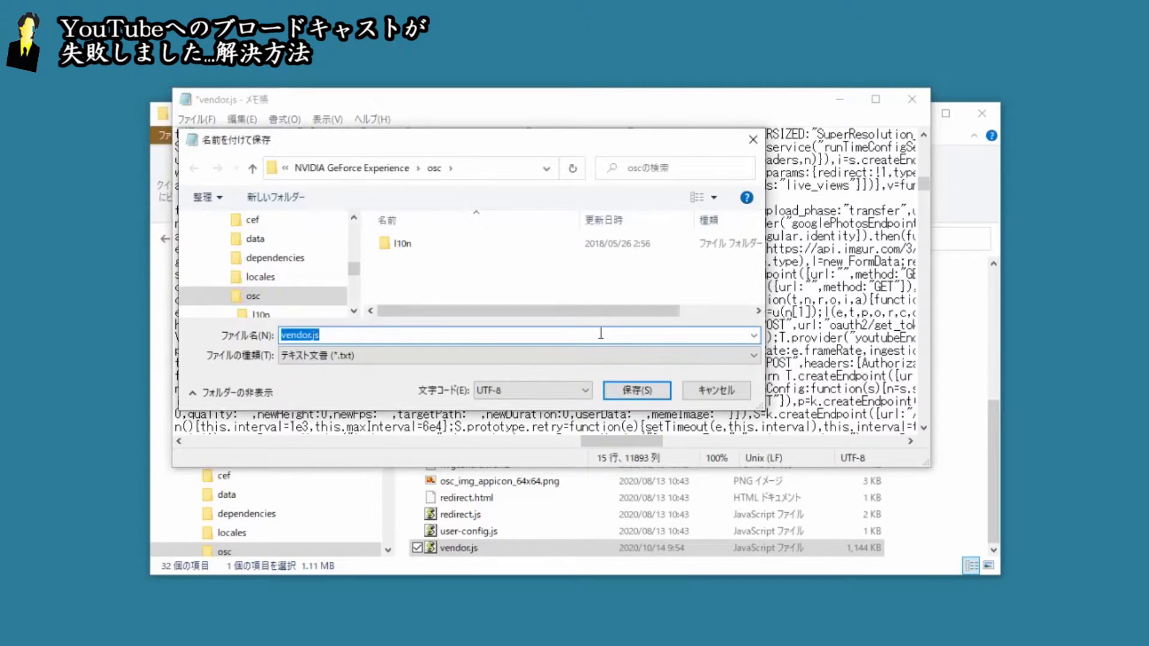
click(641, 392)
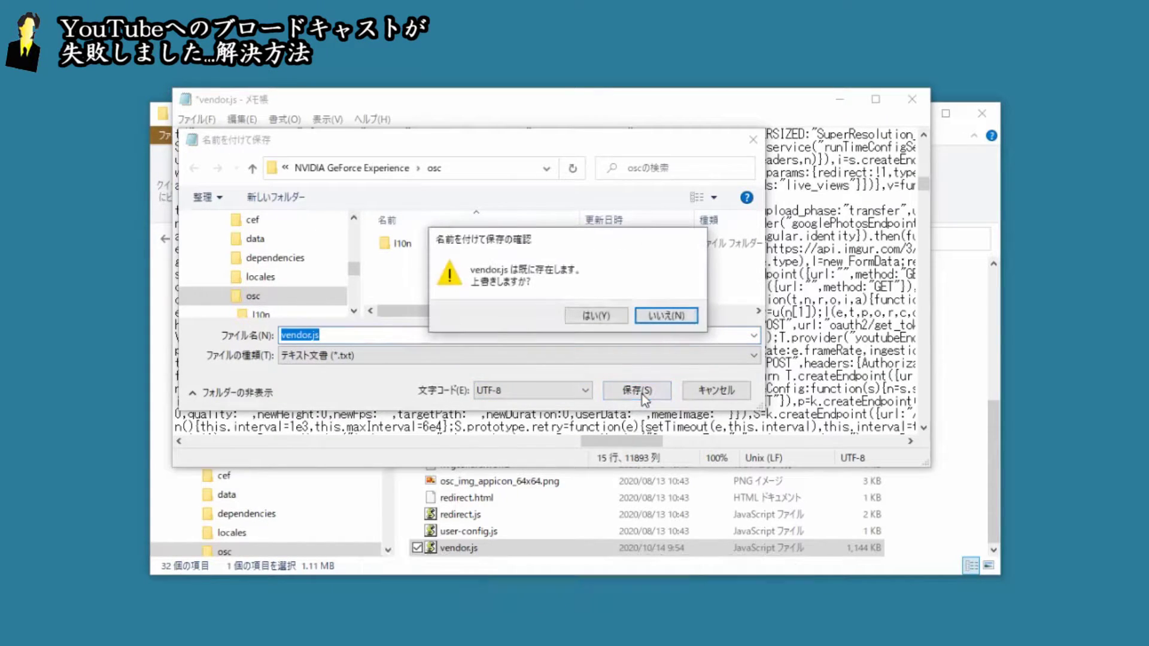
click(587, 318)
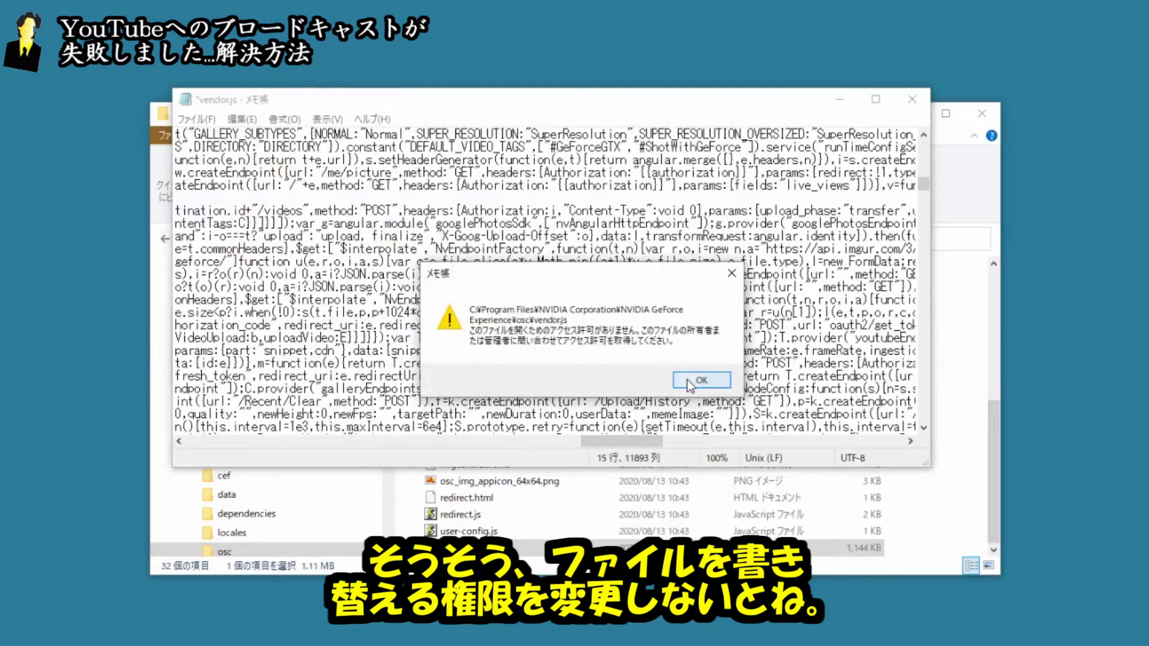
click(895, 467)
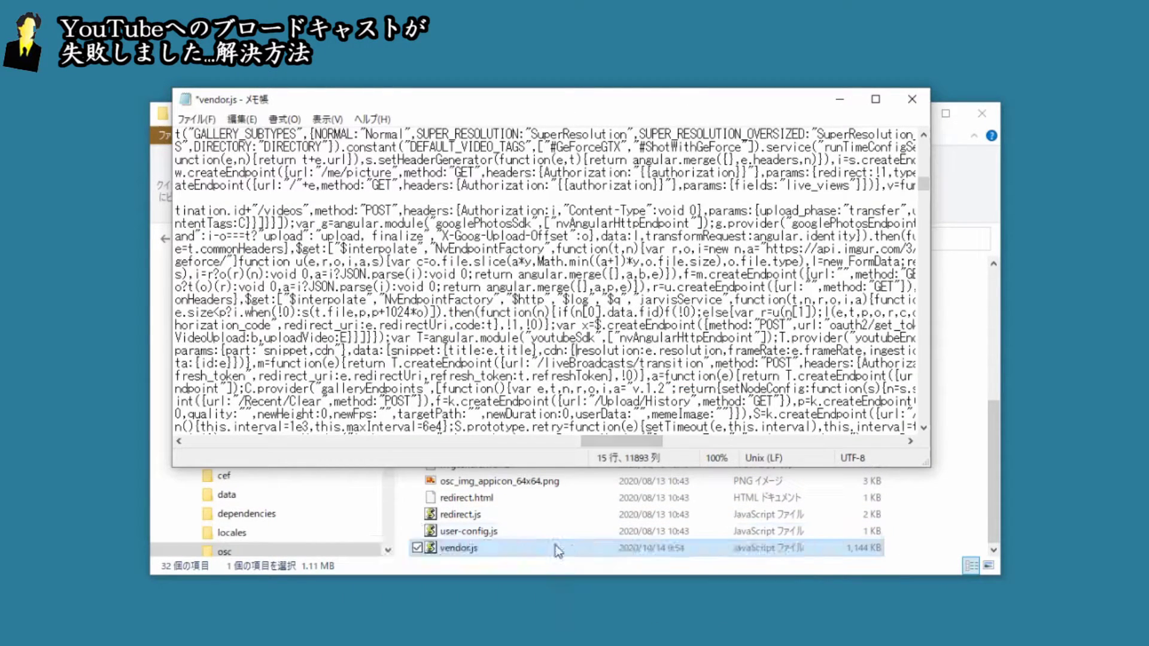
Open the properties of vendor.js in the osc folder and show its security (セキュリティ) settings
click(555, 546)
right_click(586, 546)
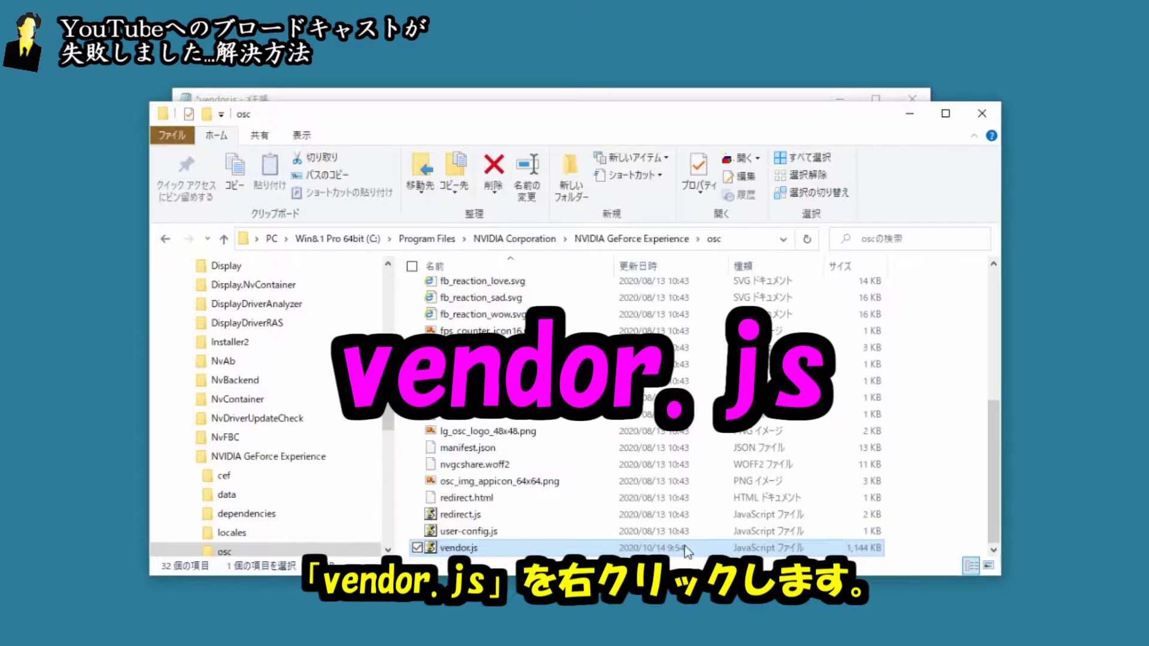
right_click(586, 547)
click(742, 552)
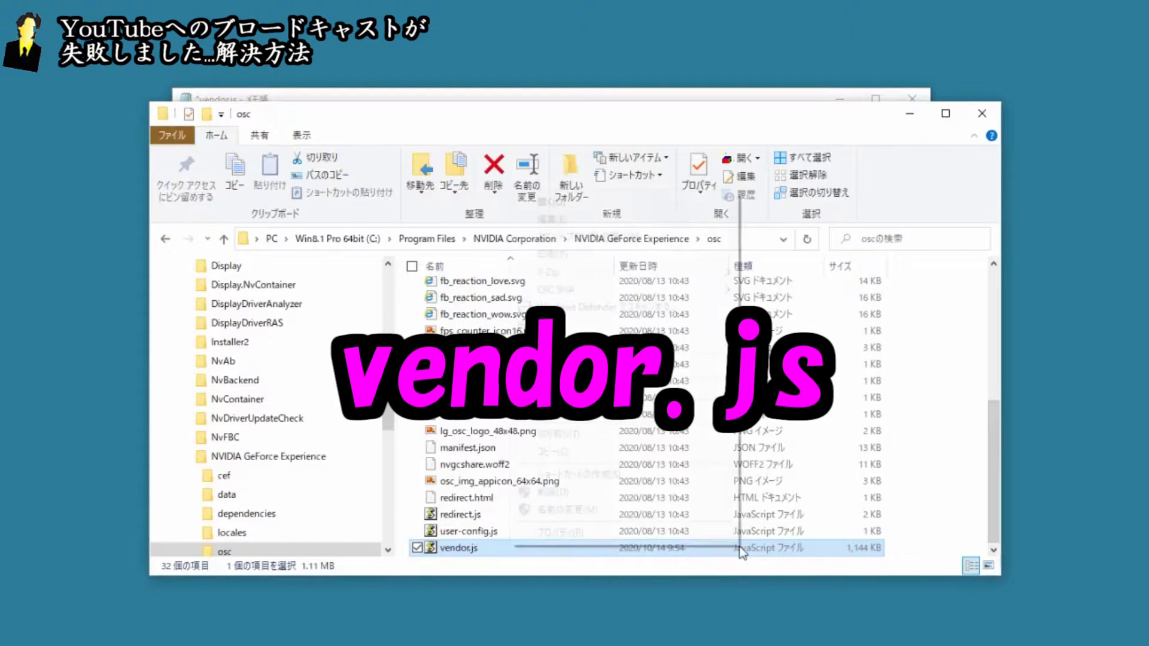
right_click(742, 552)
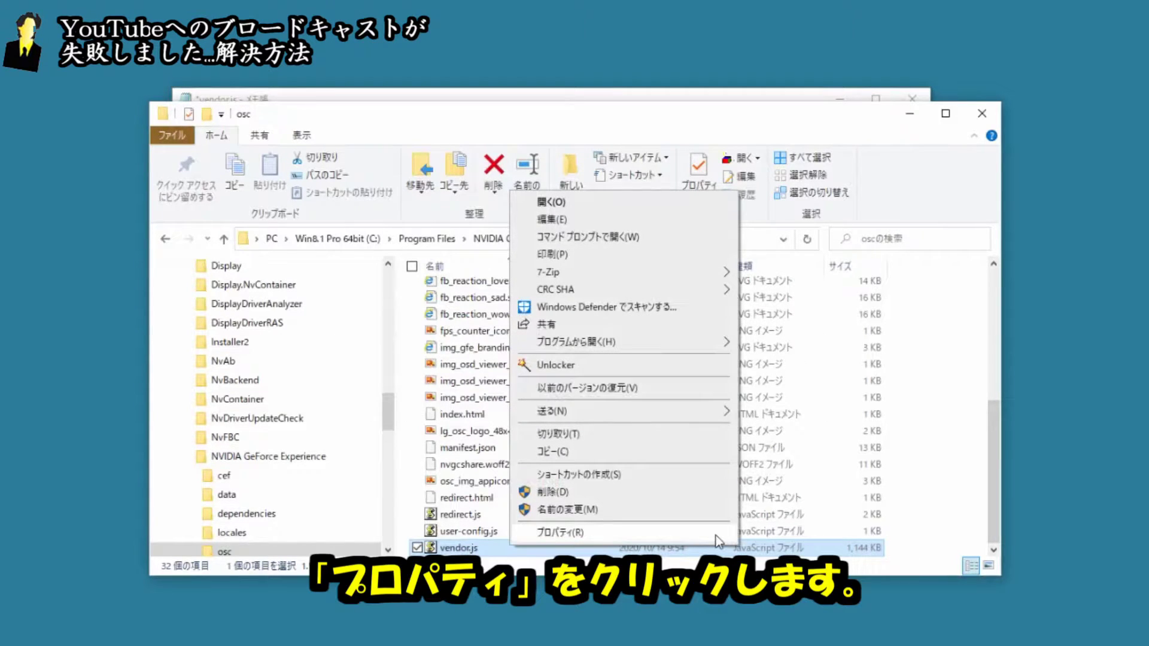
click(718, 533)
drag(853, 317, 508, 125)
click(532, 149)
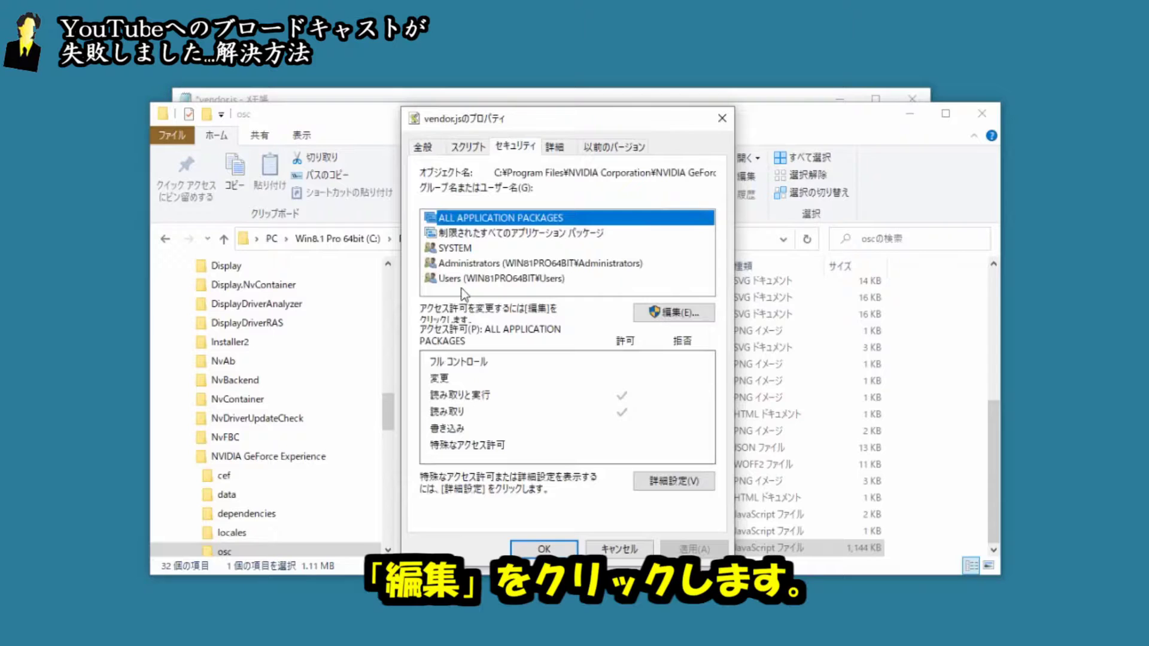
Allow the Users group full control (フル コントロール) of vendor.js and apply the permission change
click(472, 280)
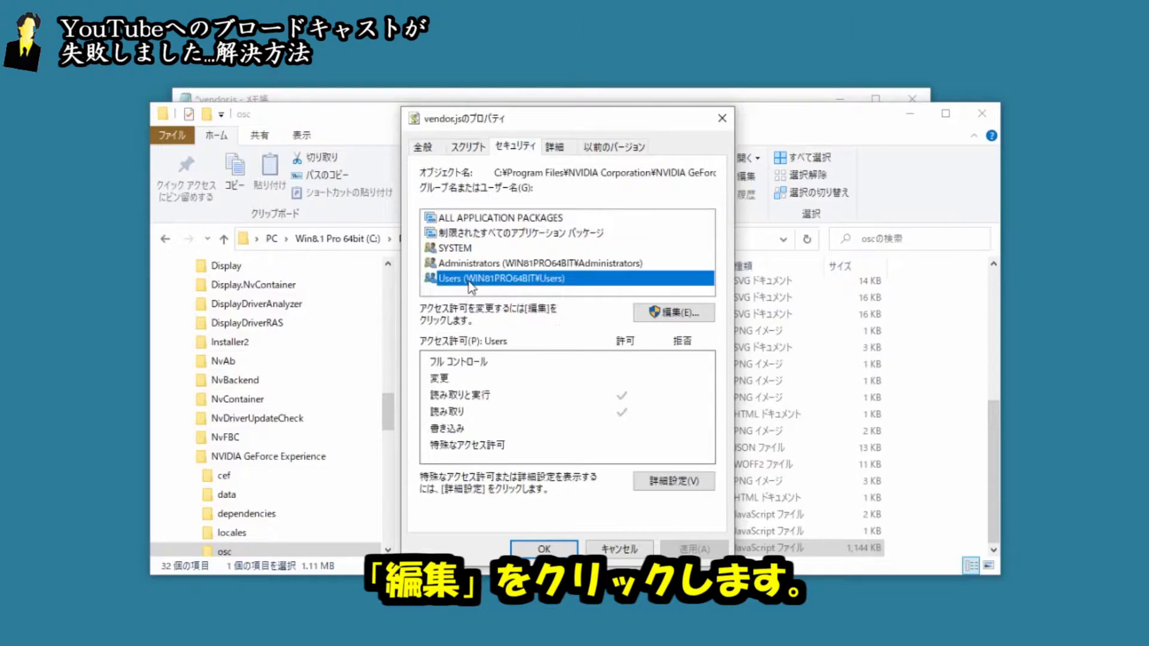
click(693, 313)
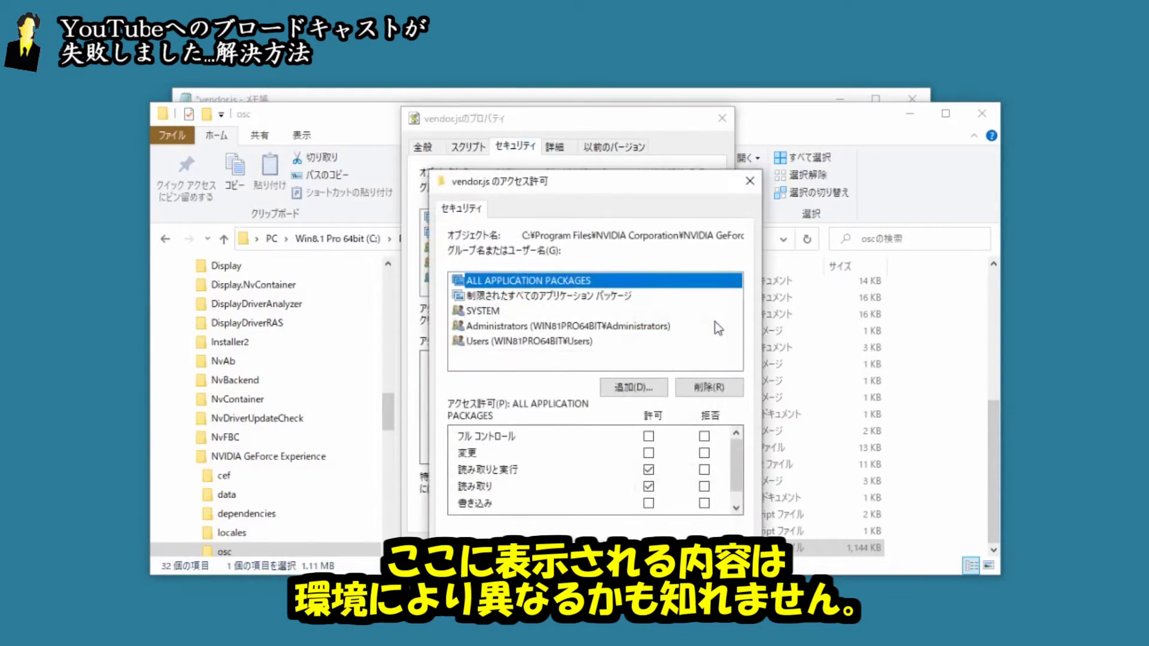
click(566, 345)
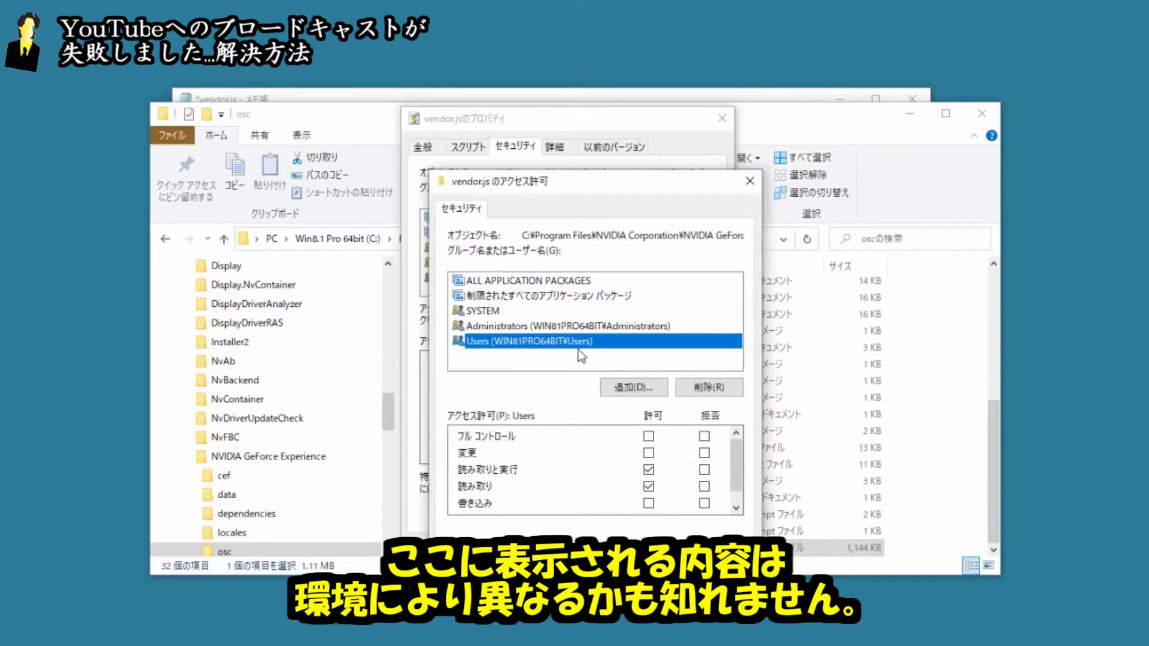
click(648, 436)
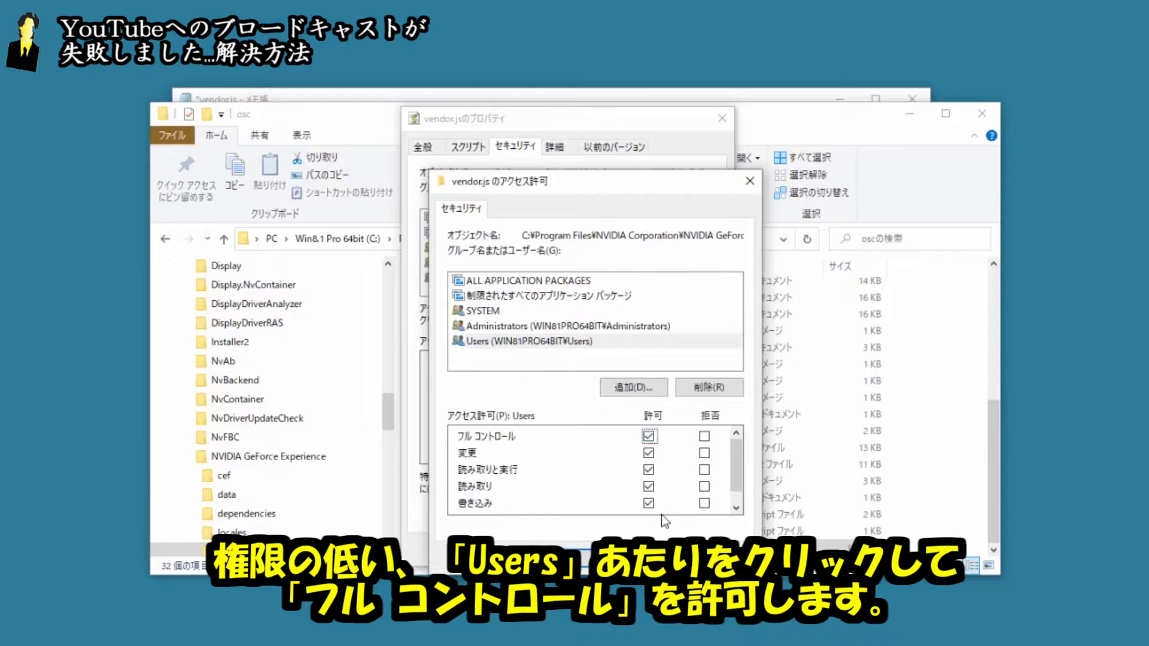
click(724, 559)
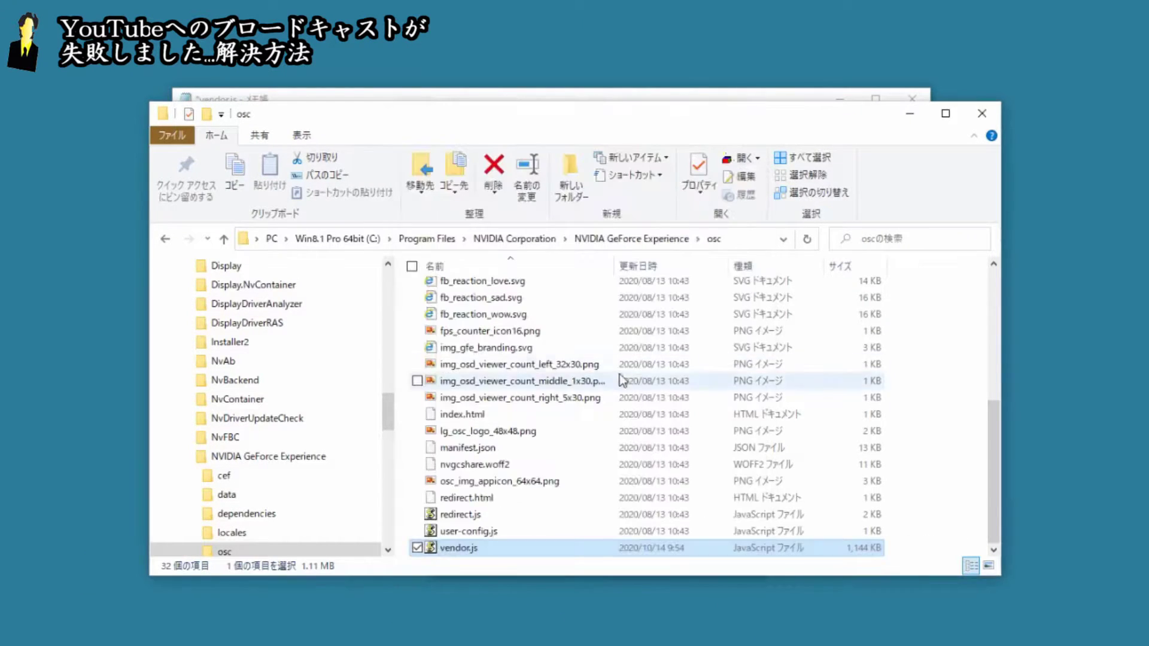
Return to Notepad, save vendor.js over the existing file, and close Notepad
click(554, 96)
click(215, 119)
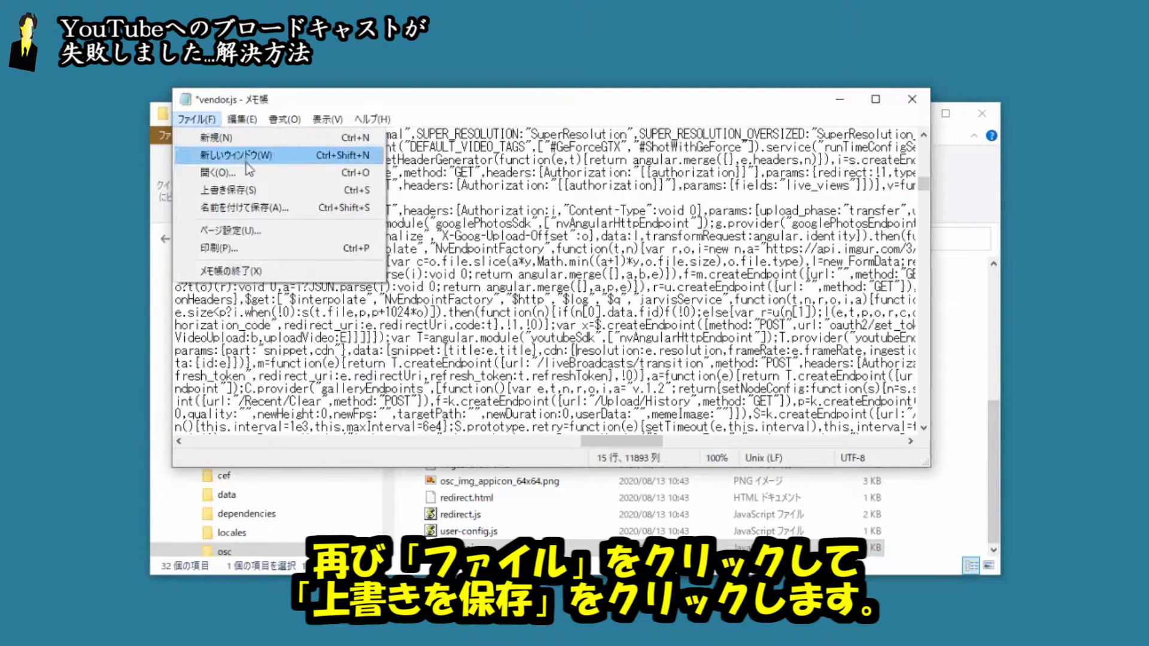
click(309, 192)
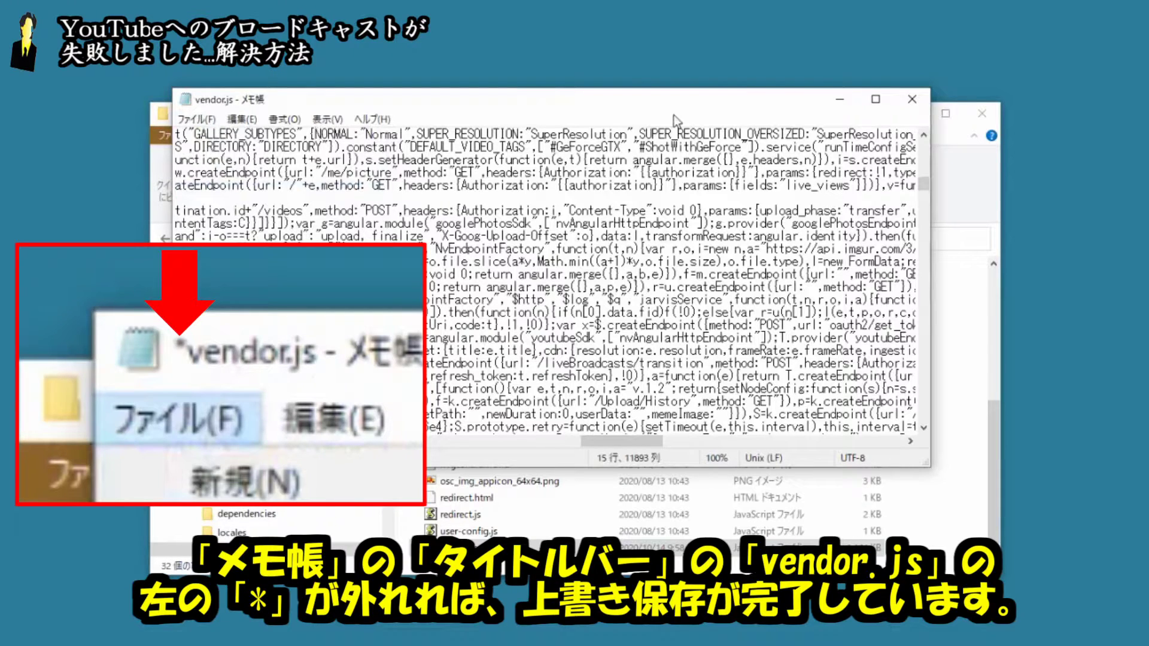
drag(545, 351, 708, 352)
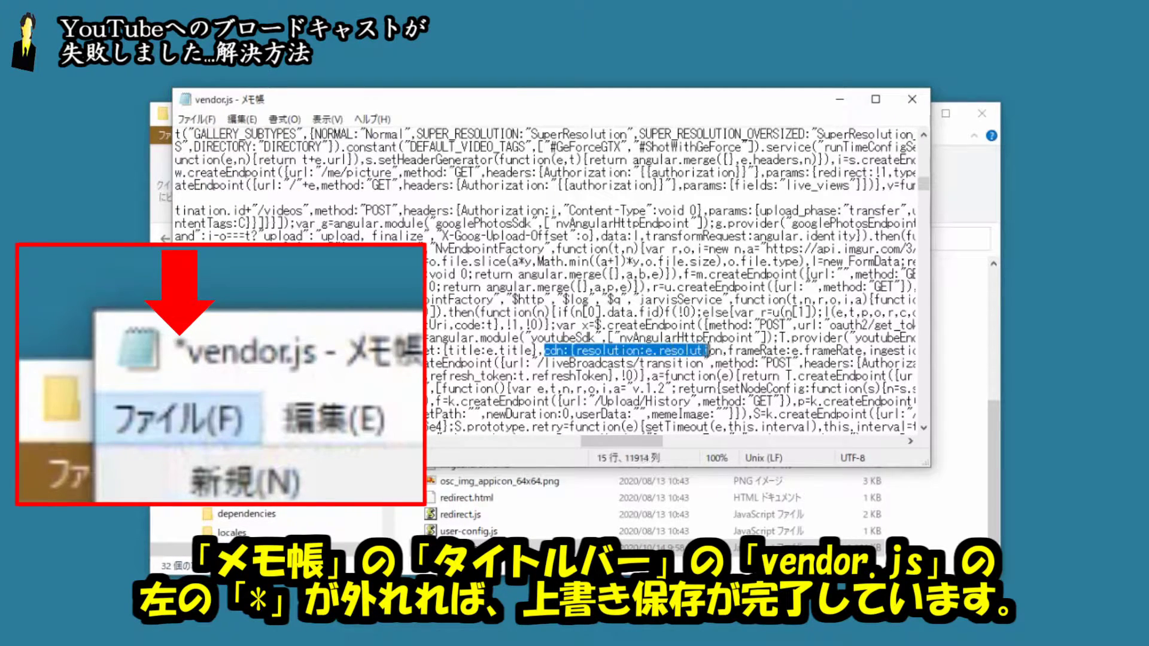
click(911, 100)
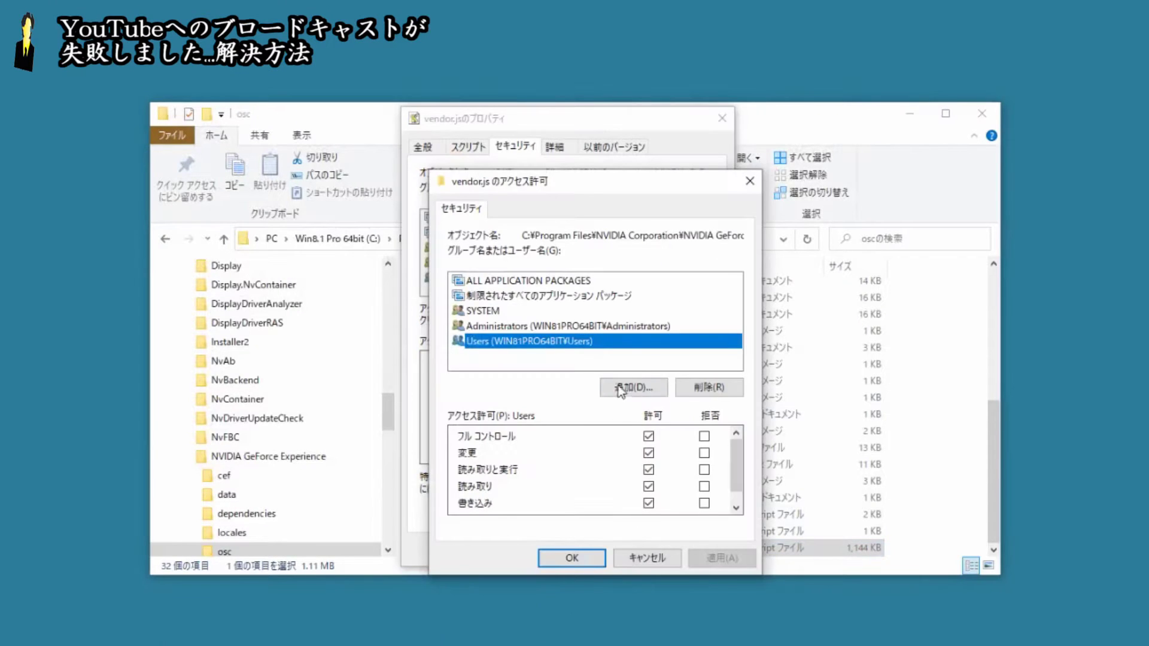
Revoke the full control, modify and write permissions of Users on vendor.js, apply, and close the file's properties
click(648, 436)
click(649, 453)
click(651, 503)
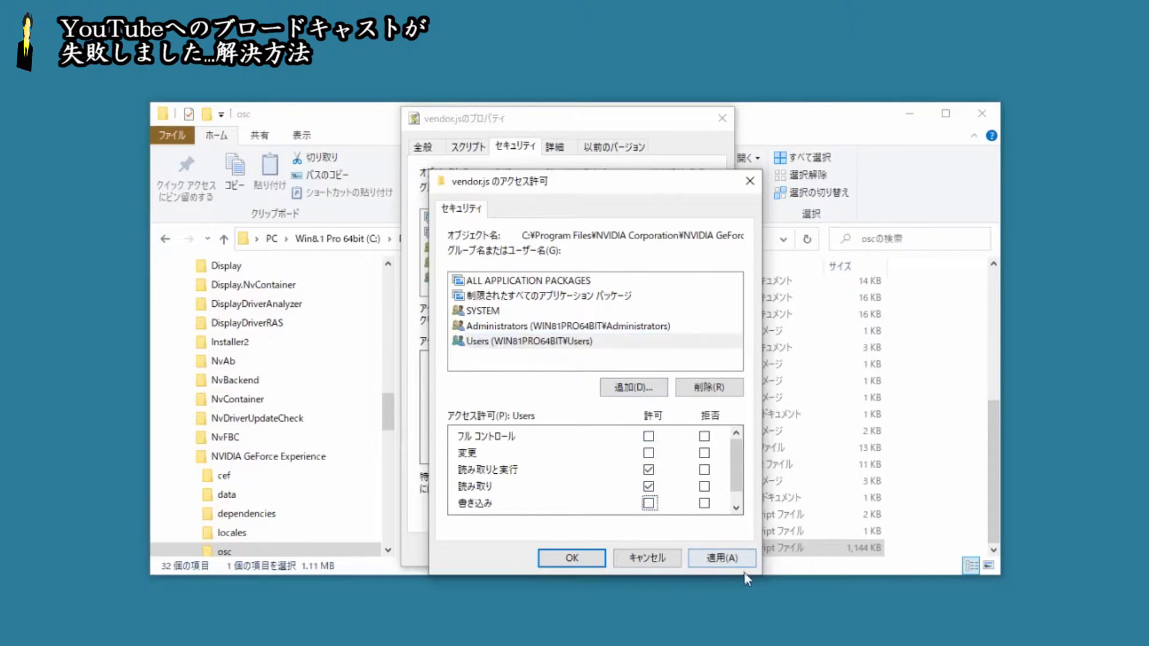
click(727, 561)
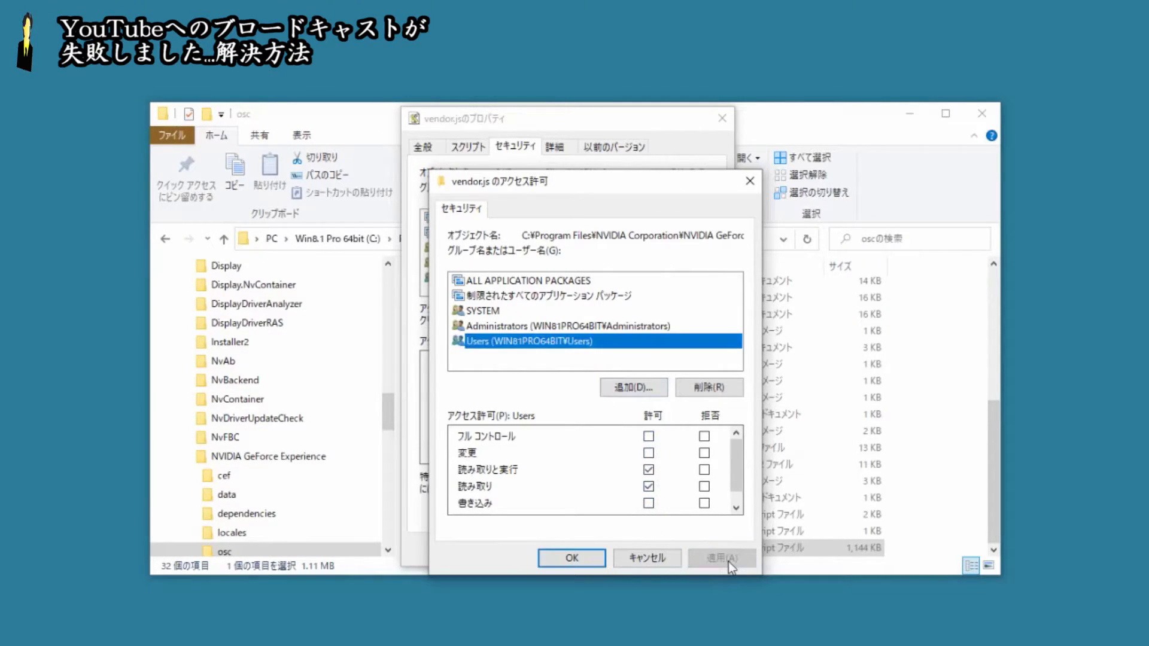
click(587, 556)
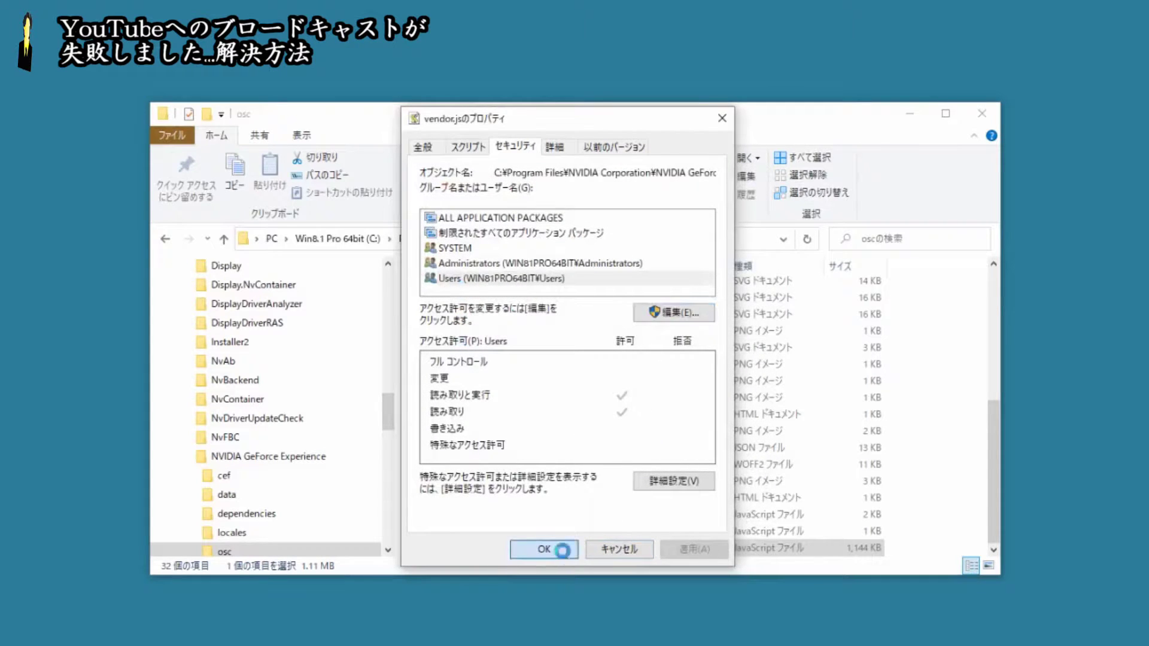
click(562, 552)
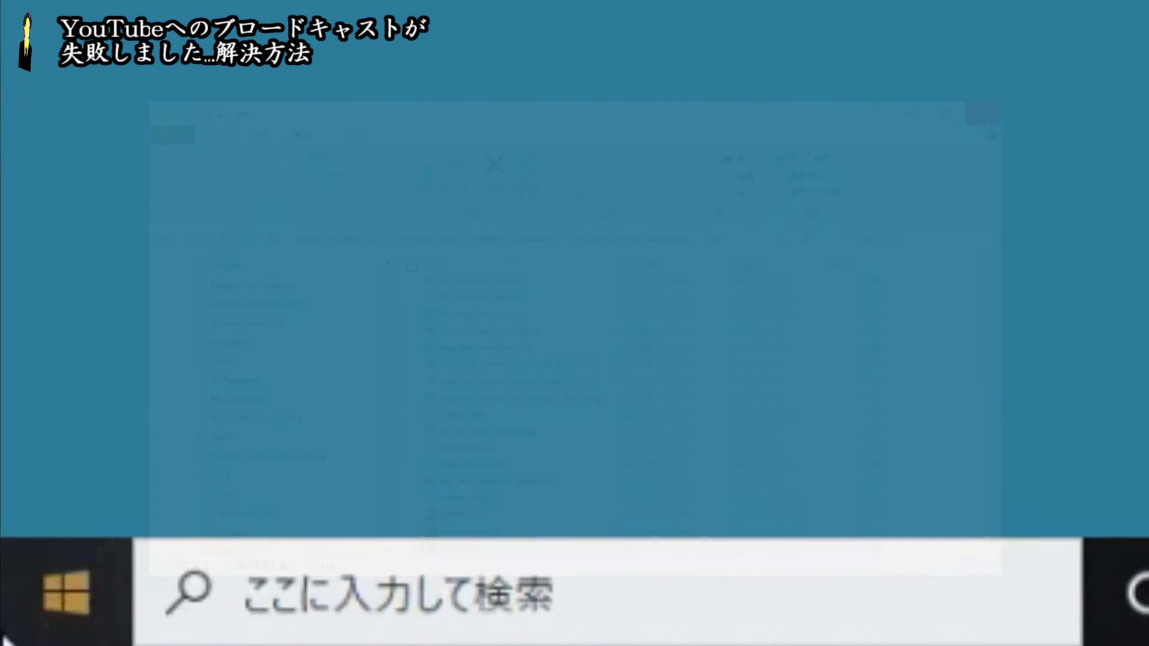
Open the Windows power options (電源) to restart the computer
click(12, 598)
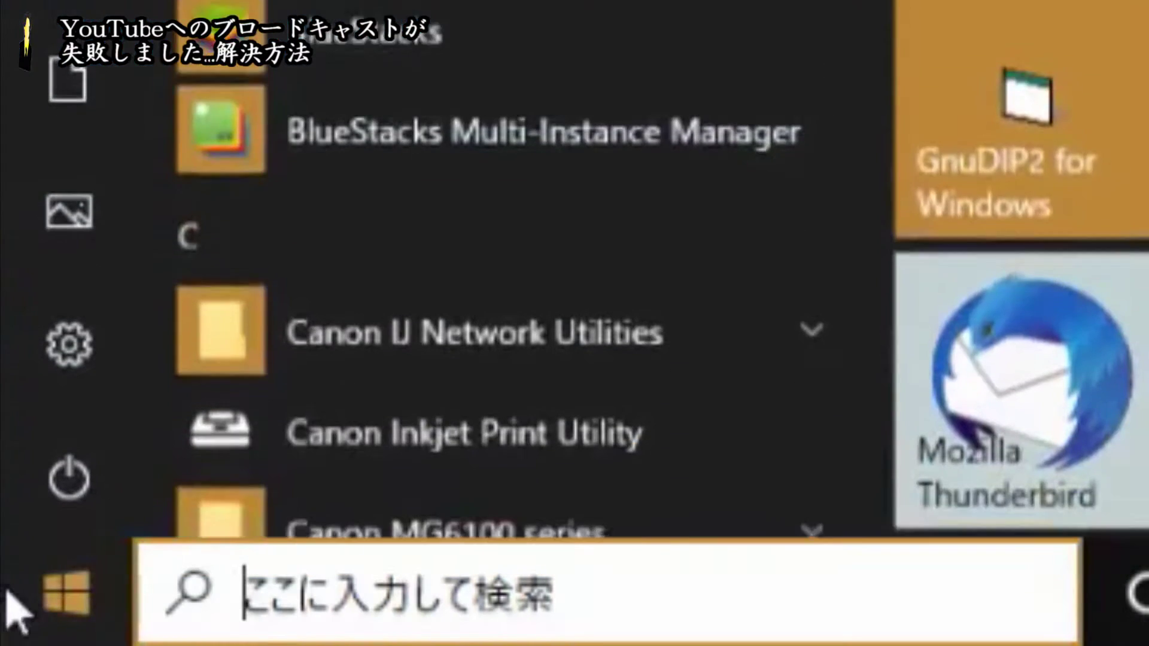
mouse_move(81, 492)
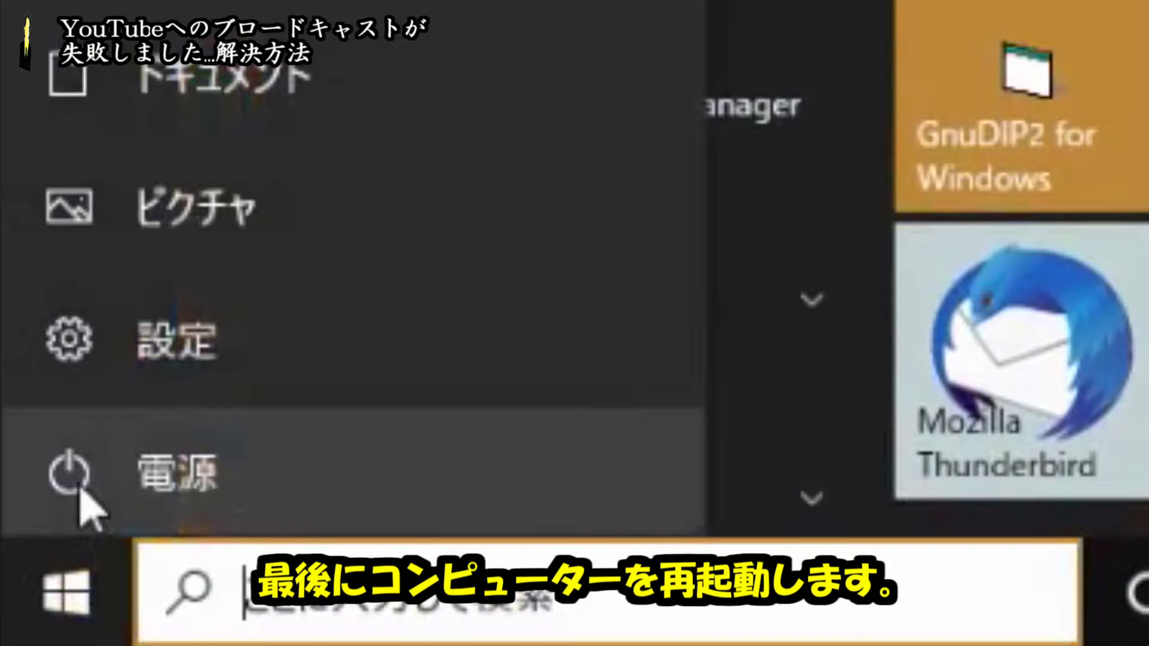
click(81, 491)
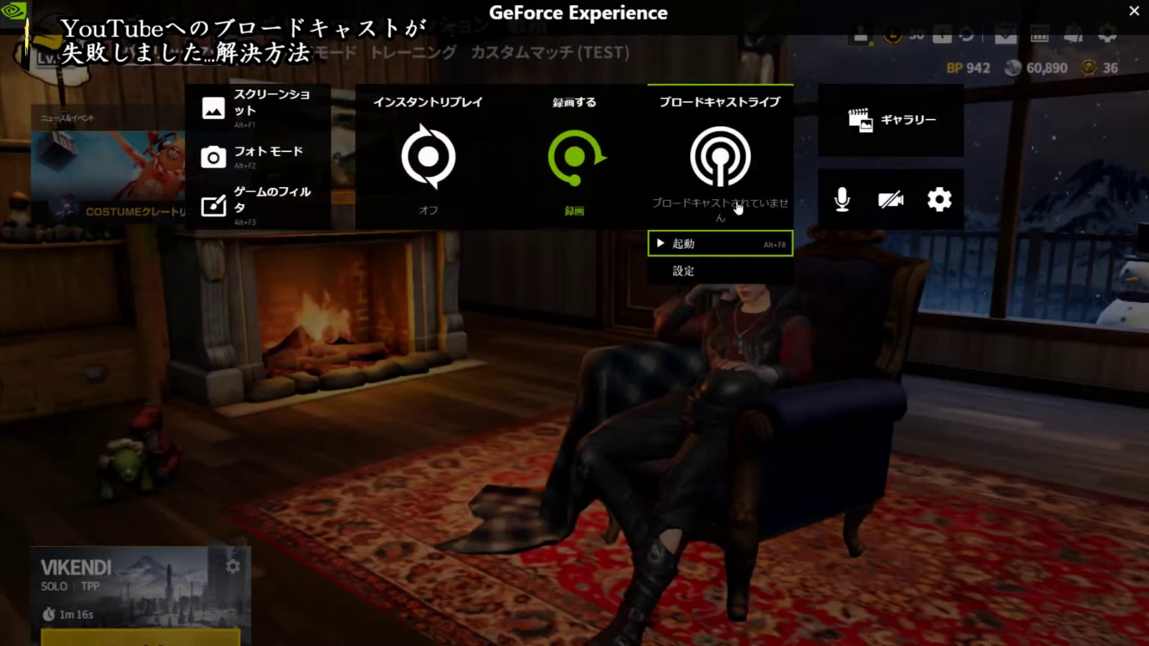
Start a private YouTube live broadcast titled "test" from the GeForce Experience overlay, and close the overlay
click(706, 243)
click(637, 201)
text(tes)
key(BackSpace)
key(BackSpace)
text(test)
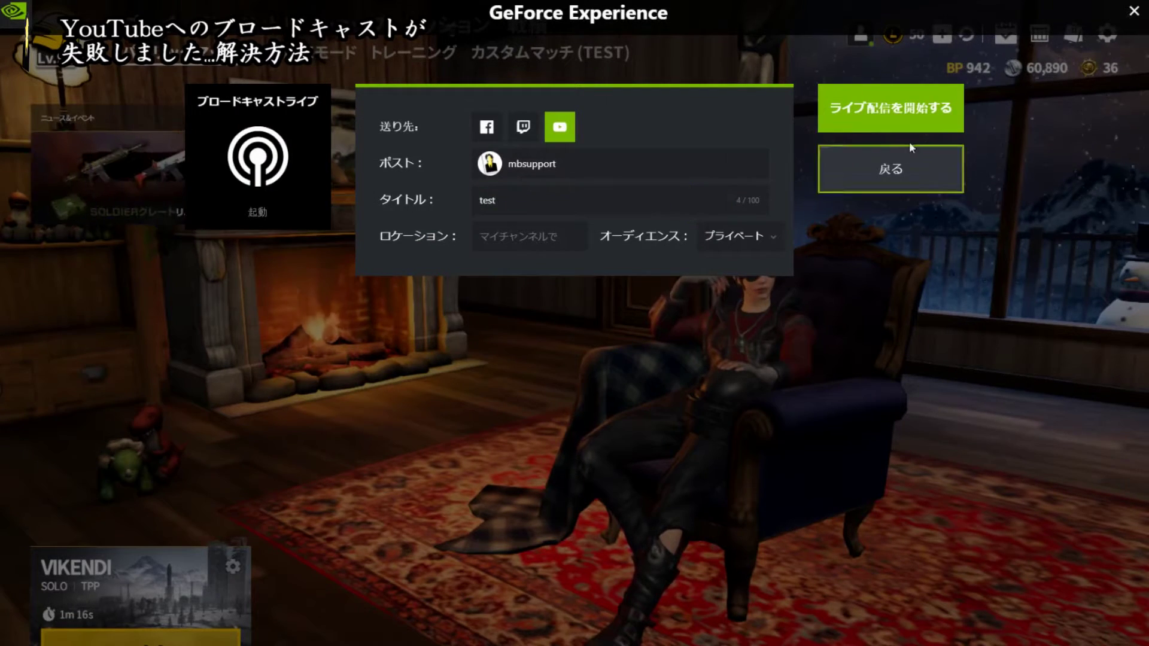
click(903, 120)
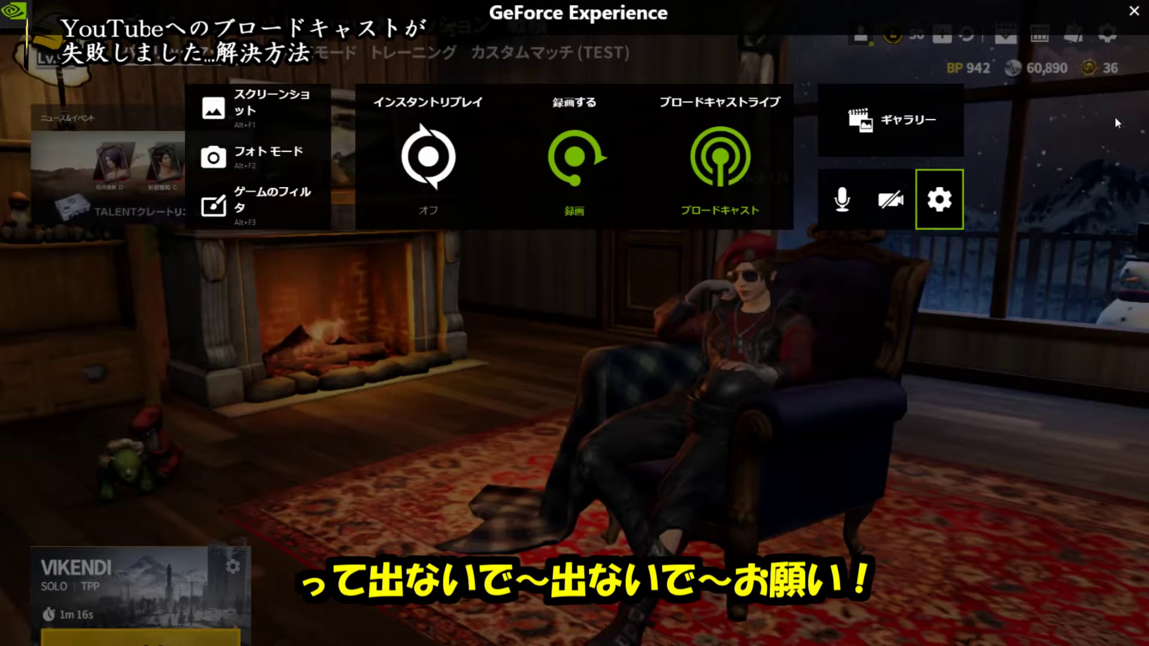
click(1132, 10)
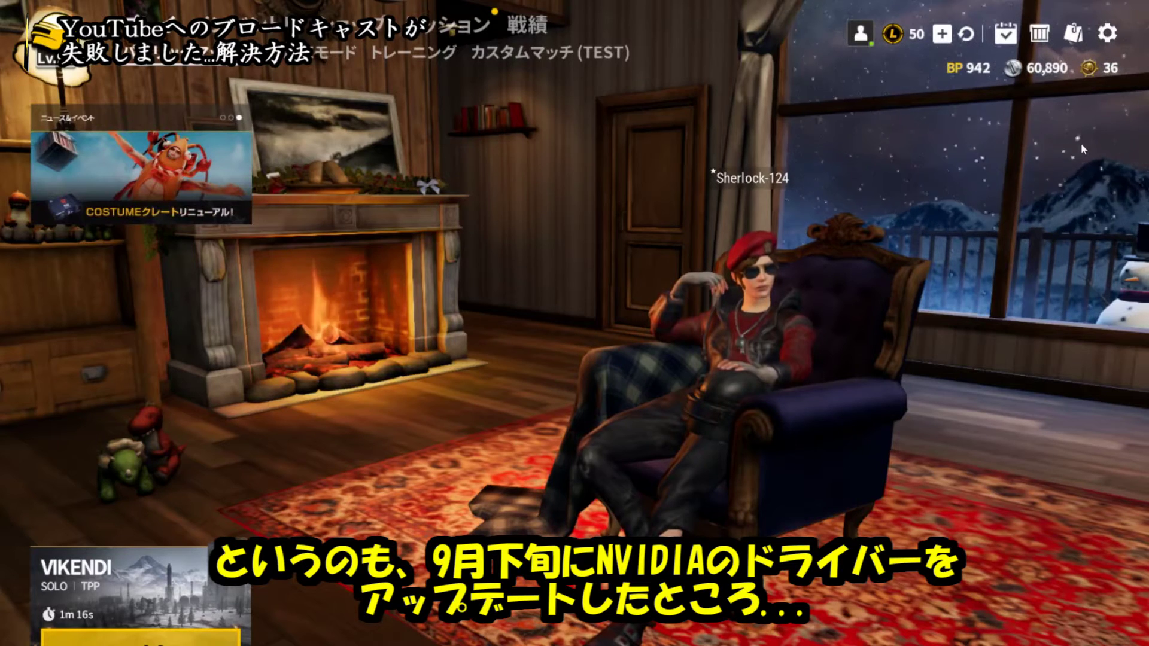
Reopen the GeForce Experience overlay and check the live broadcast and recording controls
key(alt+z)
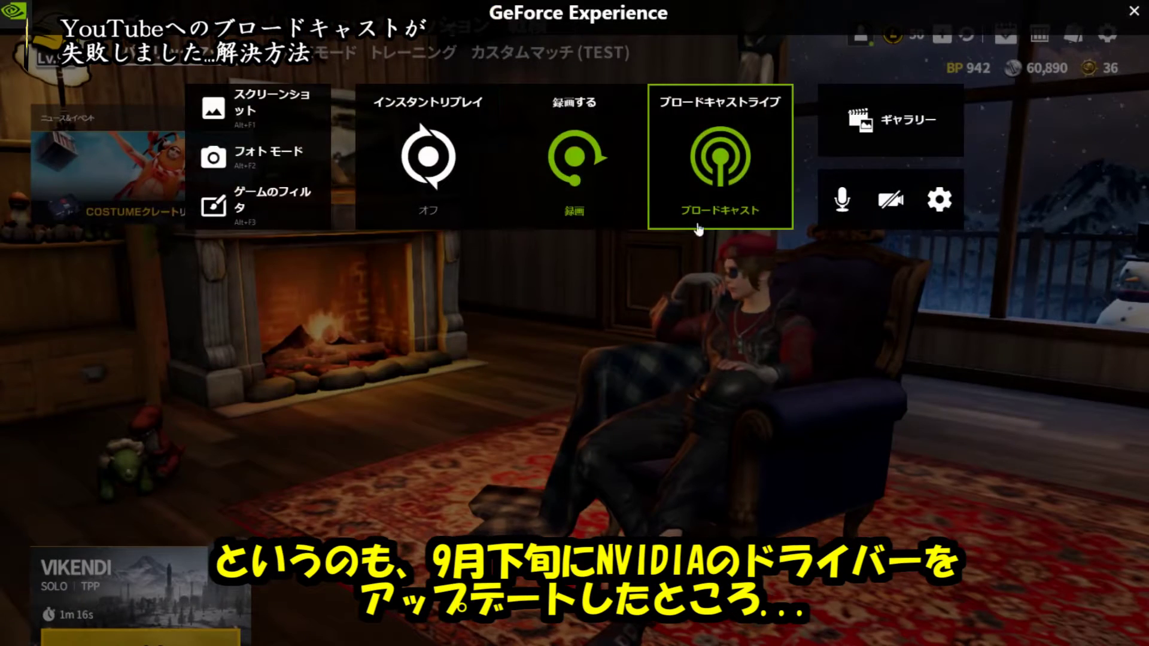
click(712, 204)
click(660, 269)
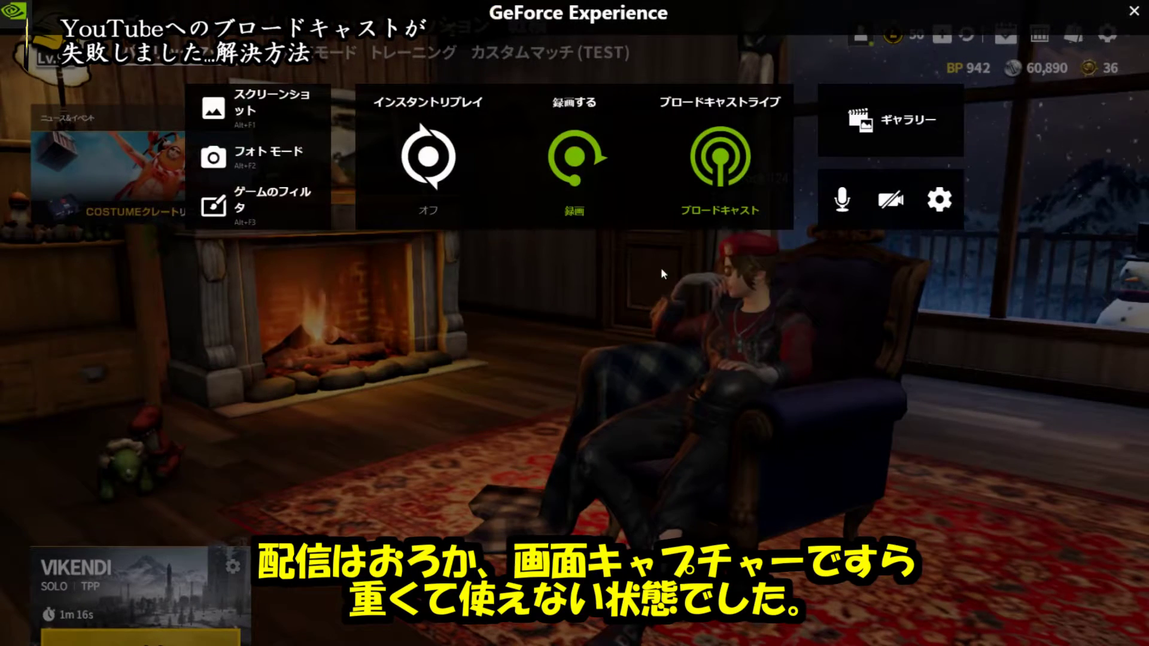
click(582, 218)
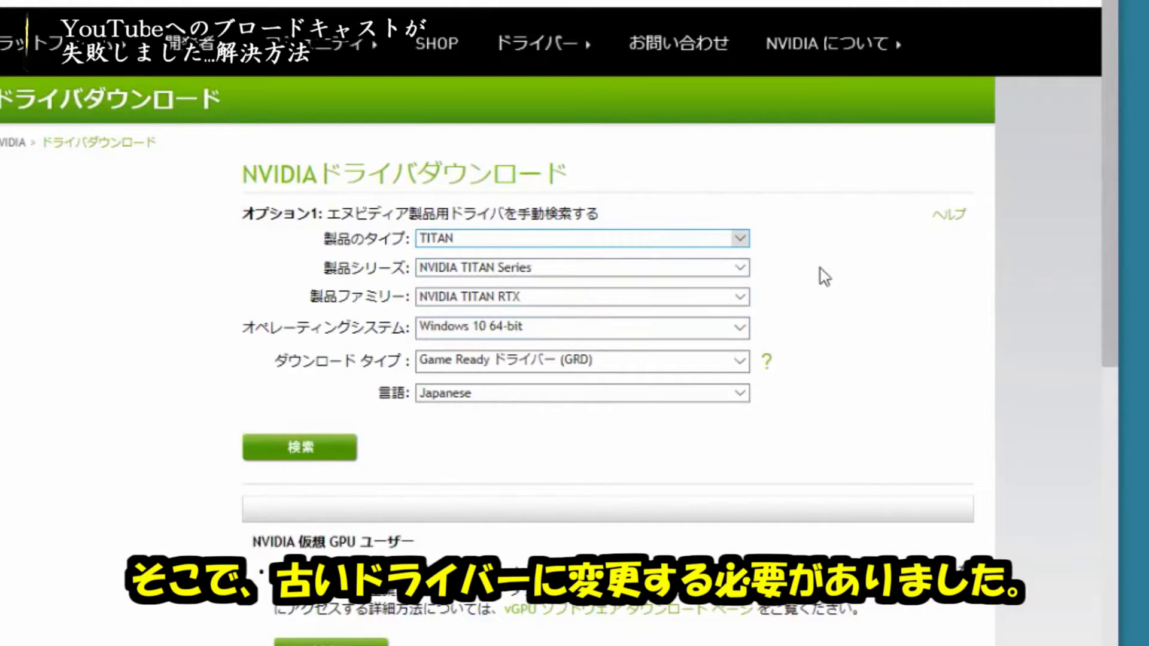
Set the manual driver search to product type GeForce, series GeForce 900 Series and family GeForce GTX 950
click(667, 246)
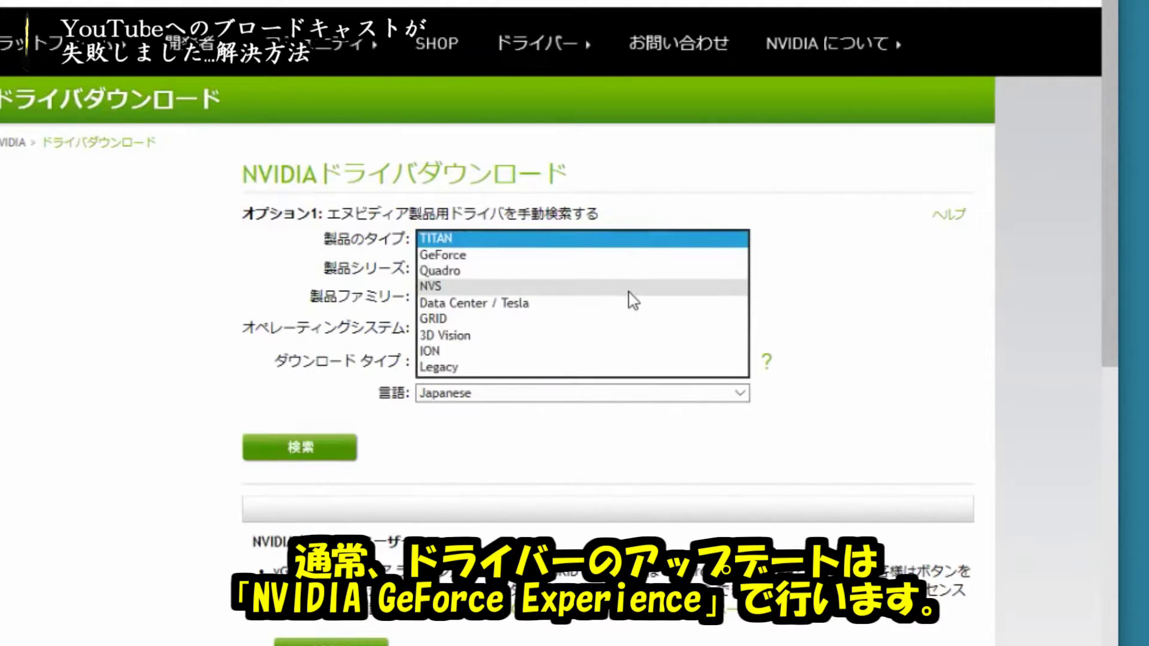
click(610, 257)
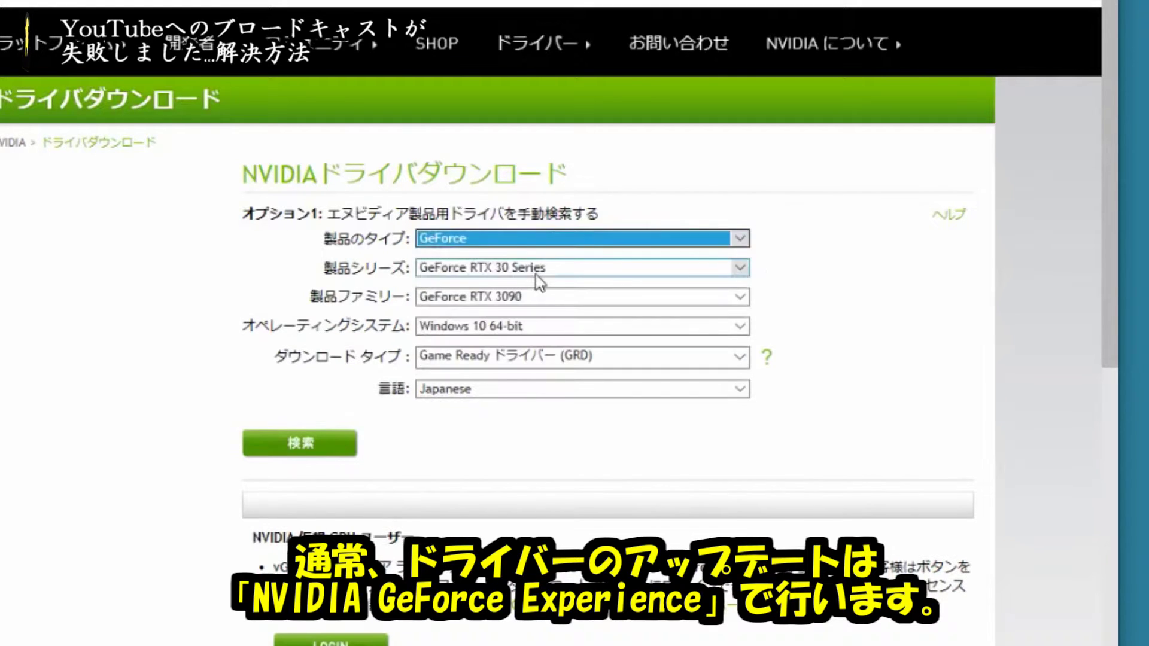
click(536, 274)
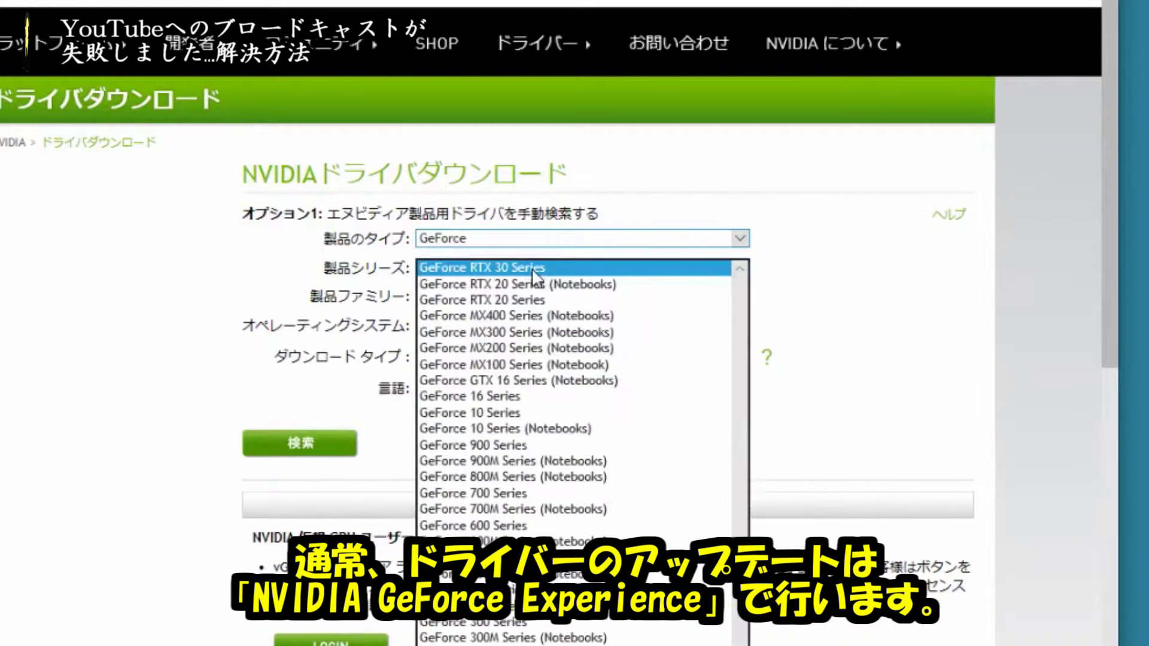
click(557, 448)
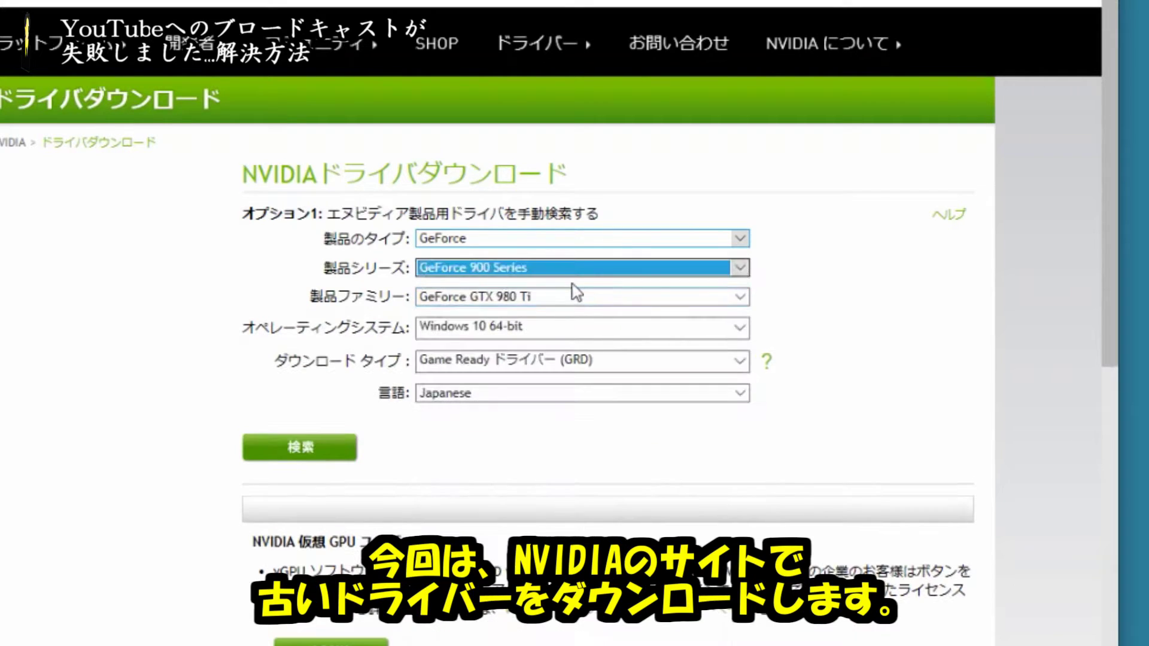
click(576, 298)
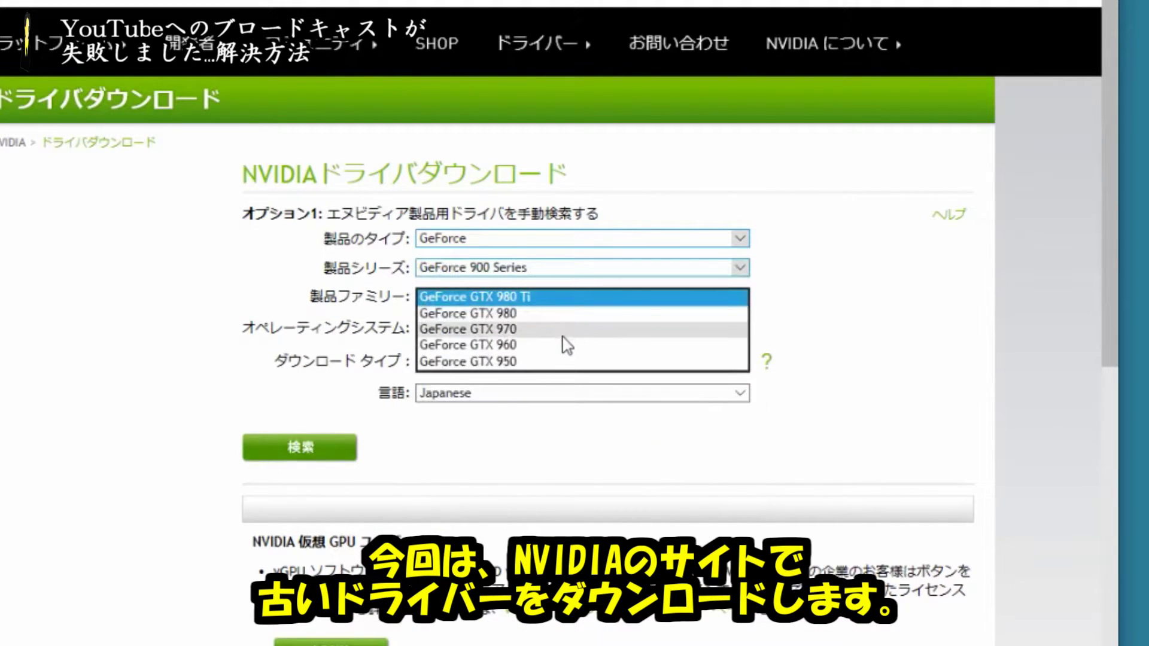
click(559, 363)
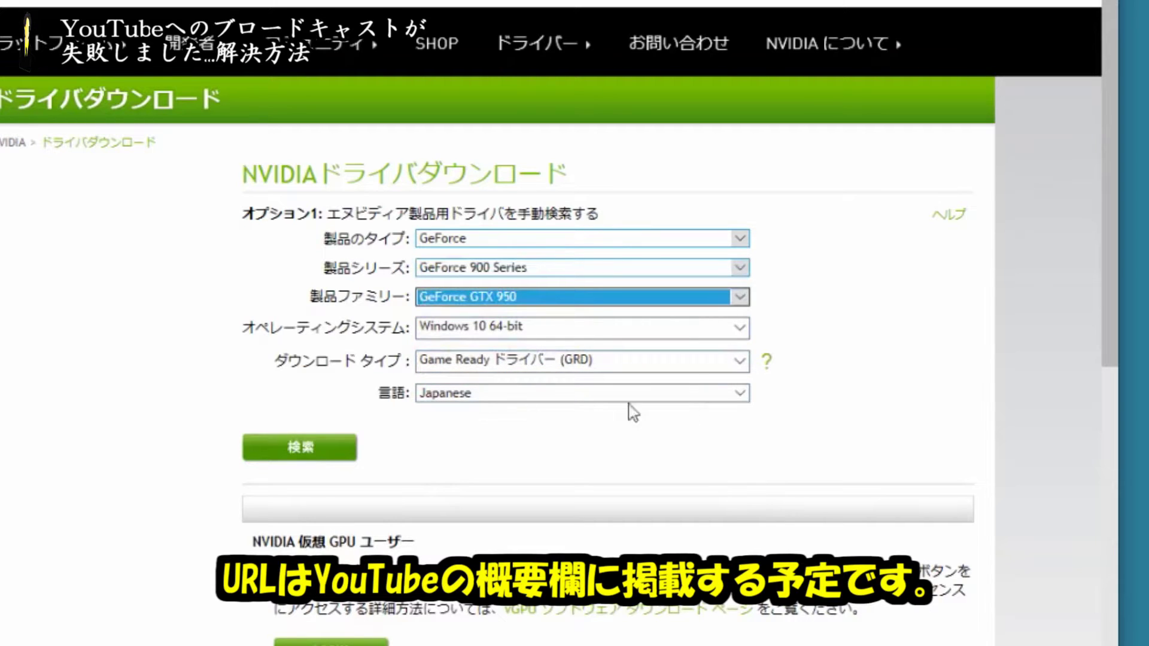
click(841, 403)
Open the beta and past drivers search (ベータドライバ & 過去のドライバ) and search for GeForce, GeForce 900 Series, GeForce GTX 950
scroll(841, 402, down, 3)
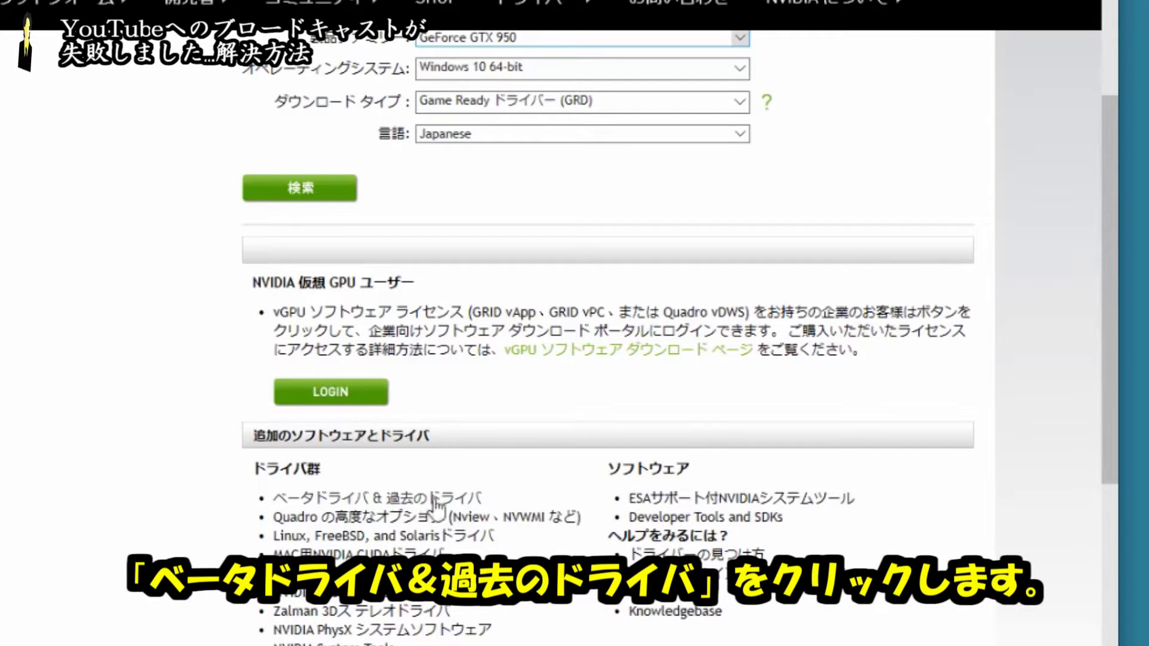
click(461, 506)
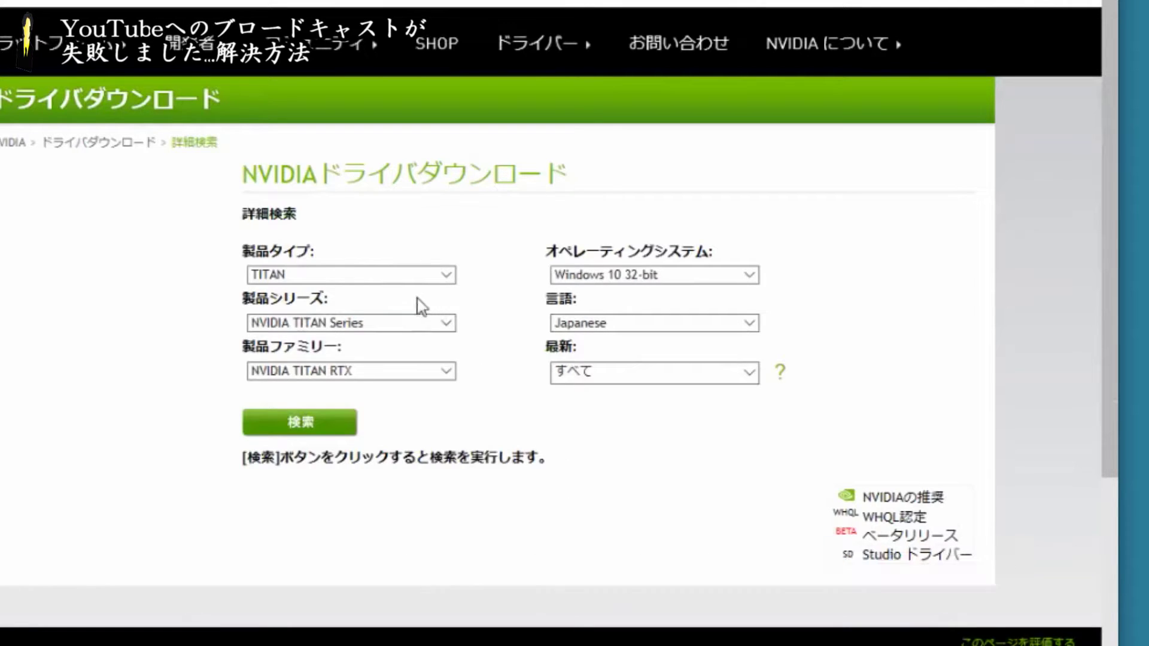
click(446, 274)
click(366, 293)
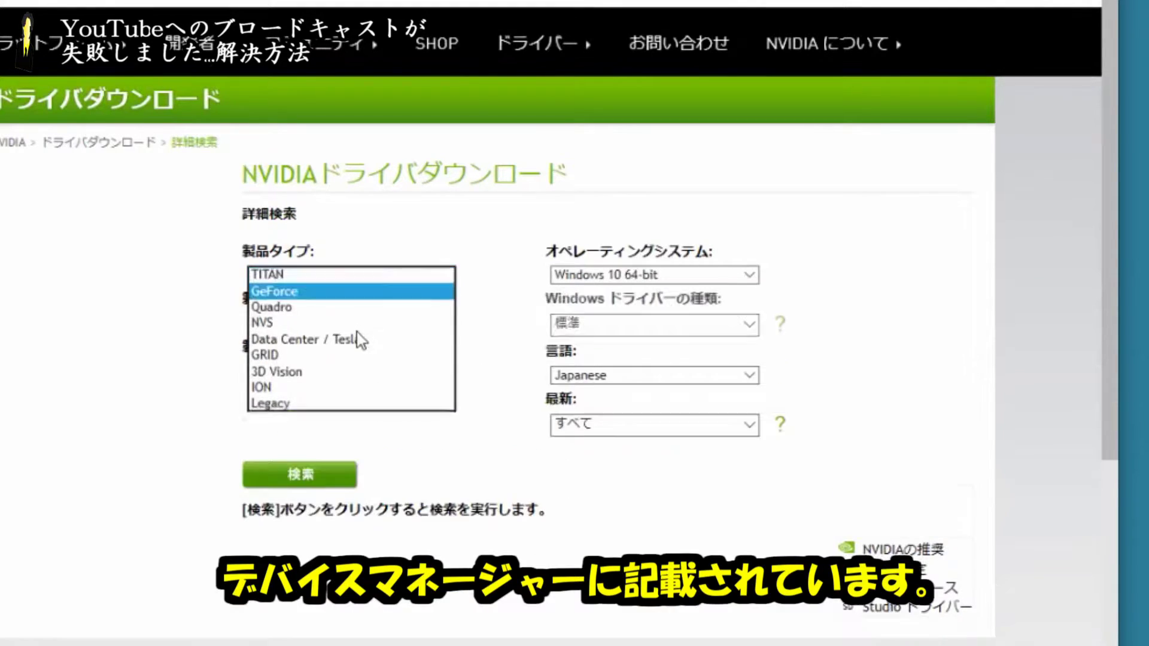
click(351, 329)
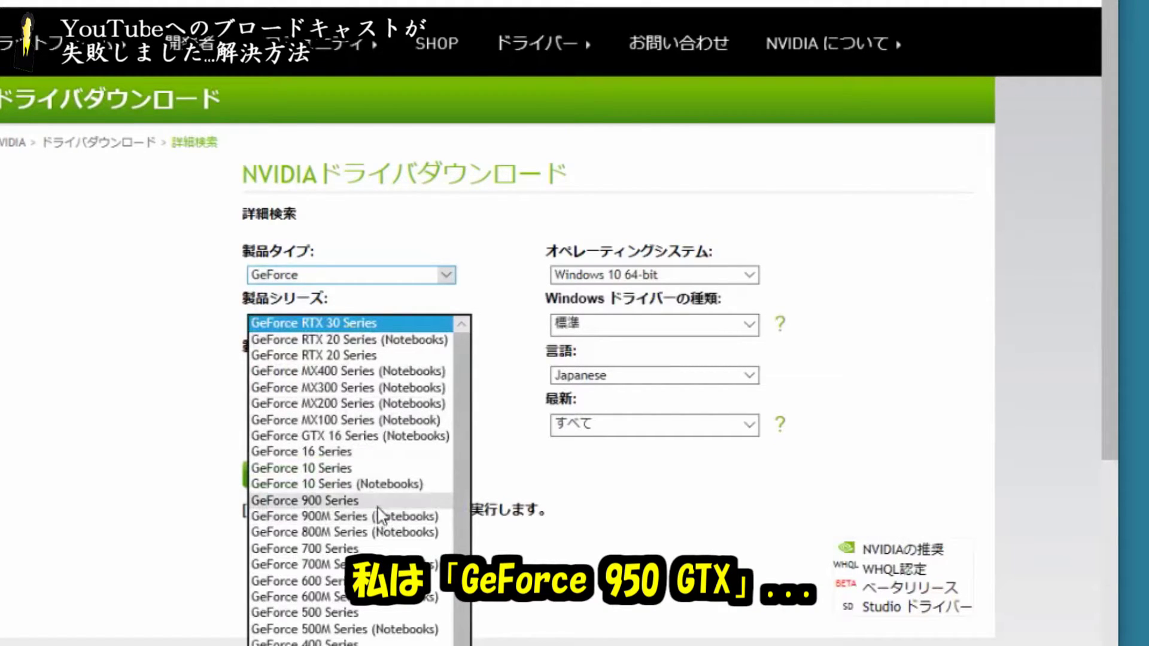
click(374, 501)
click(356, 378)
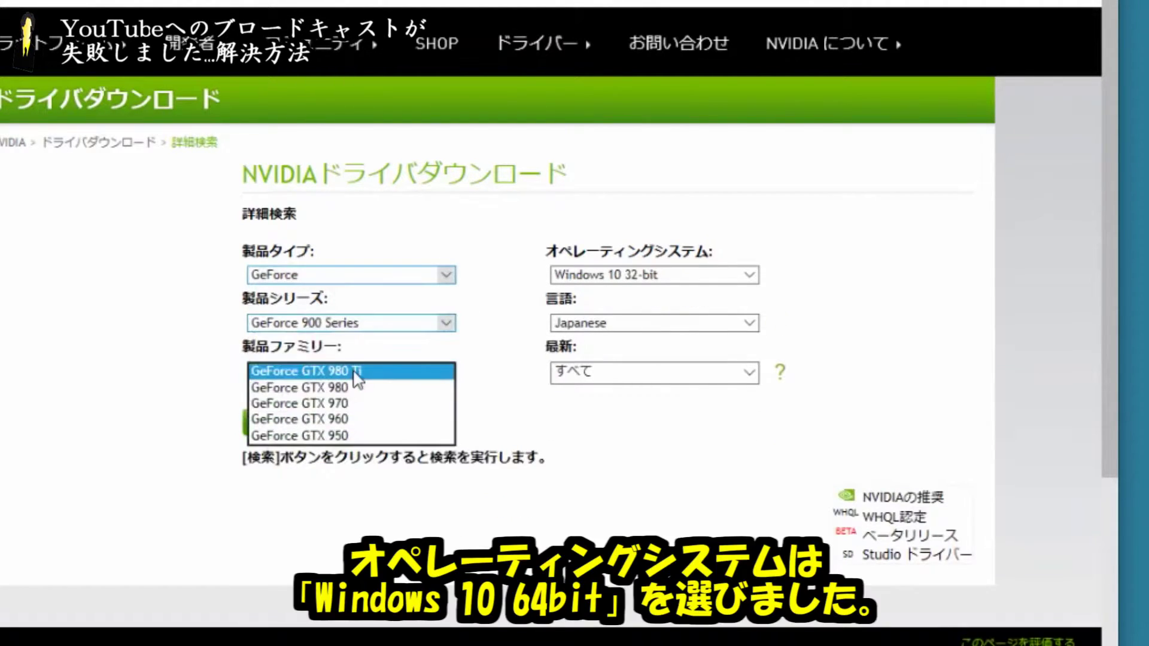
click(335, 436)
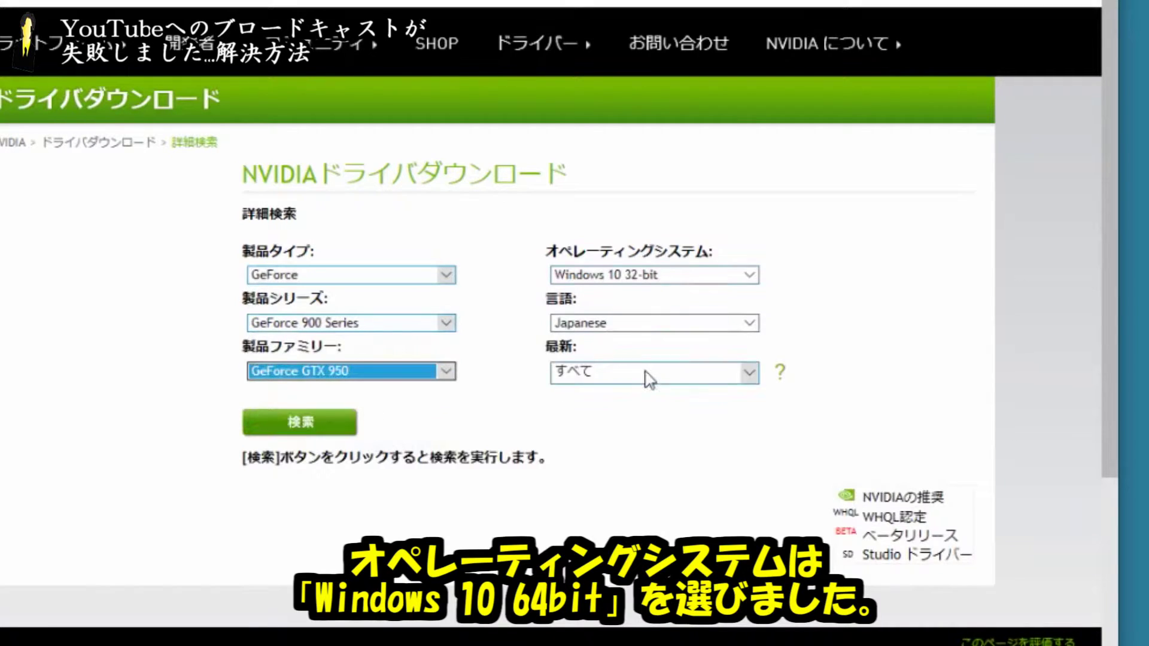
click(314, 426)
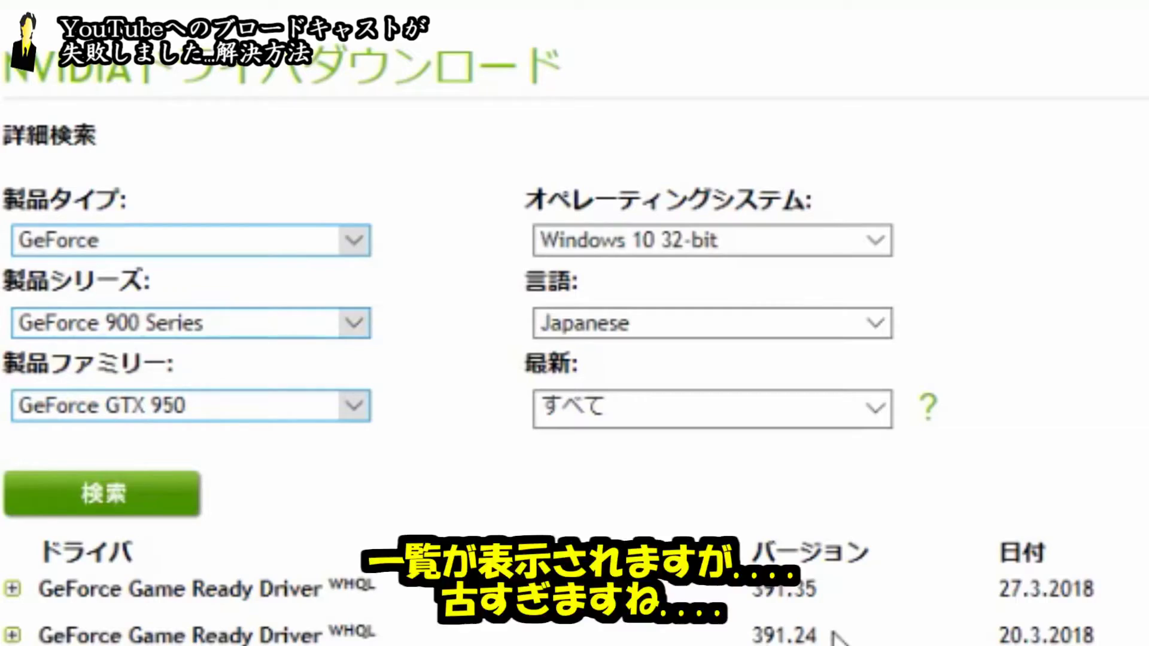
scroll(724, 504, down, 2)
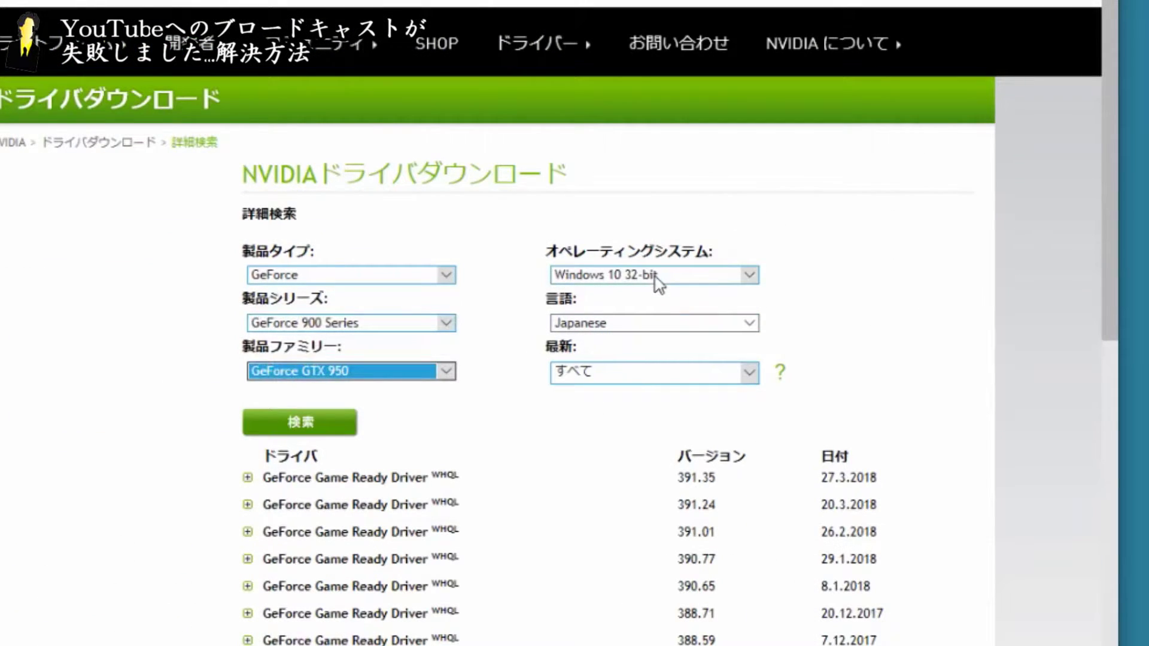
Set the operating system to Windows 10 64-bit and run the driver search again
click(658, 281)
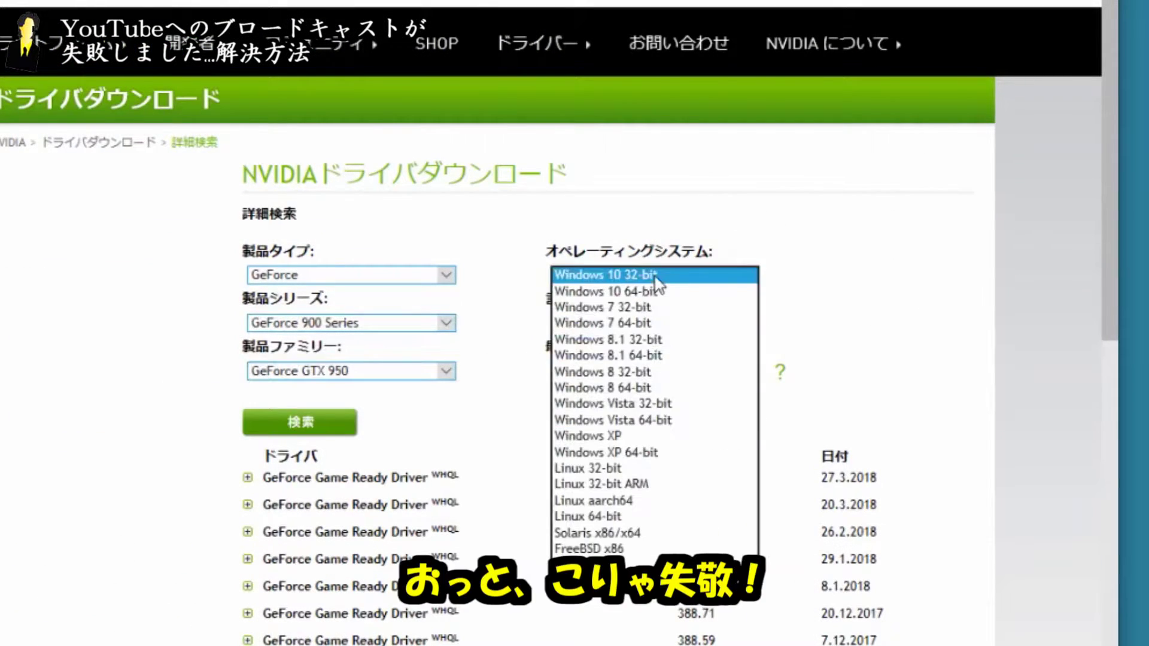
click(691, 281)
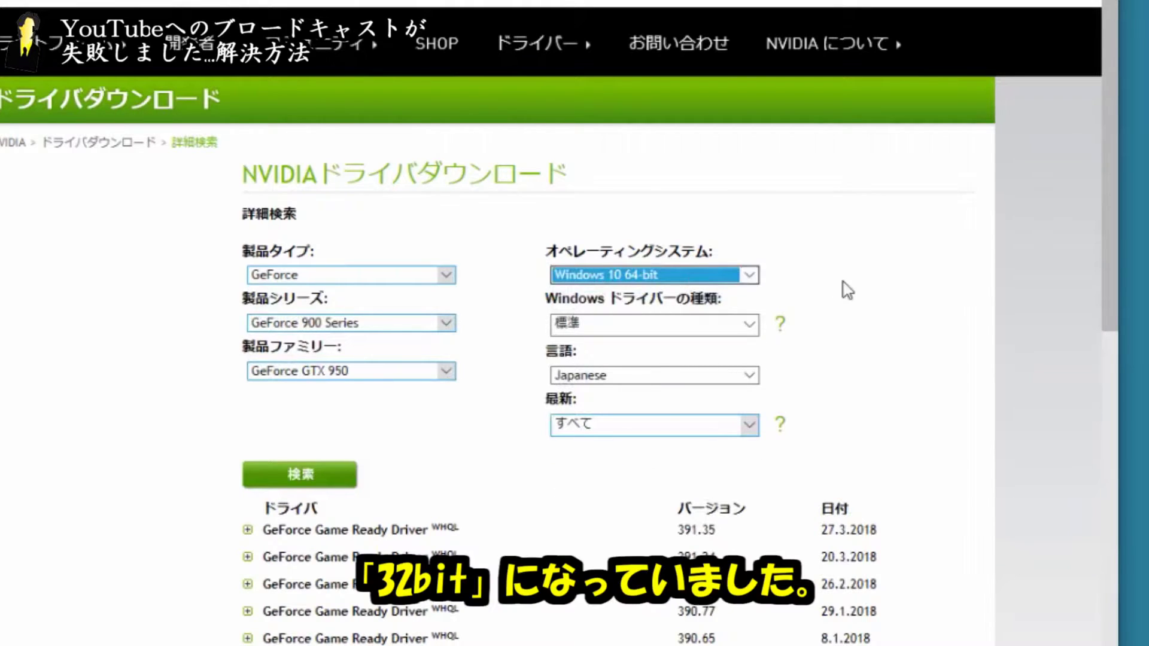
click(889, 293)
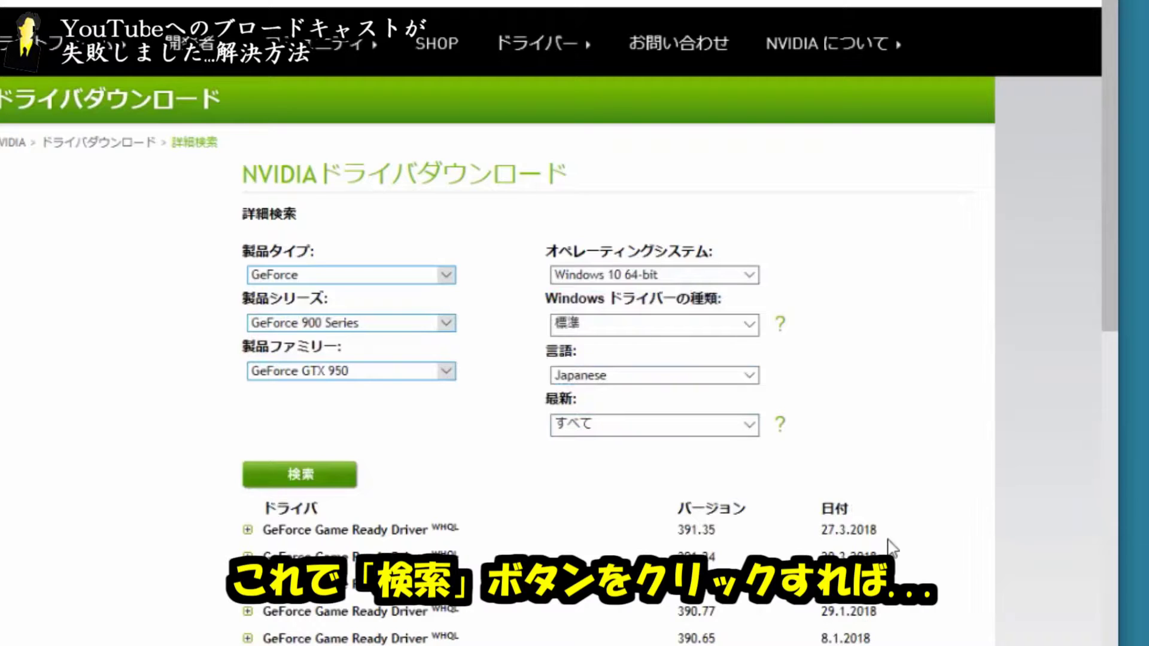
click(302, 483)
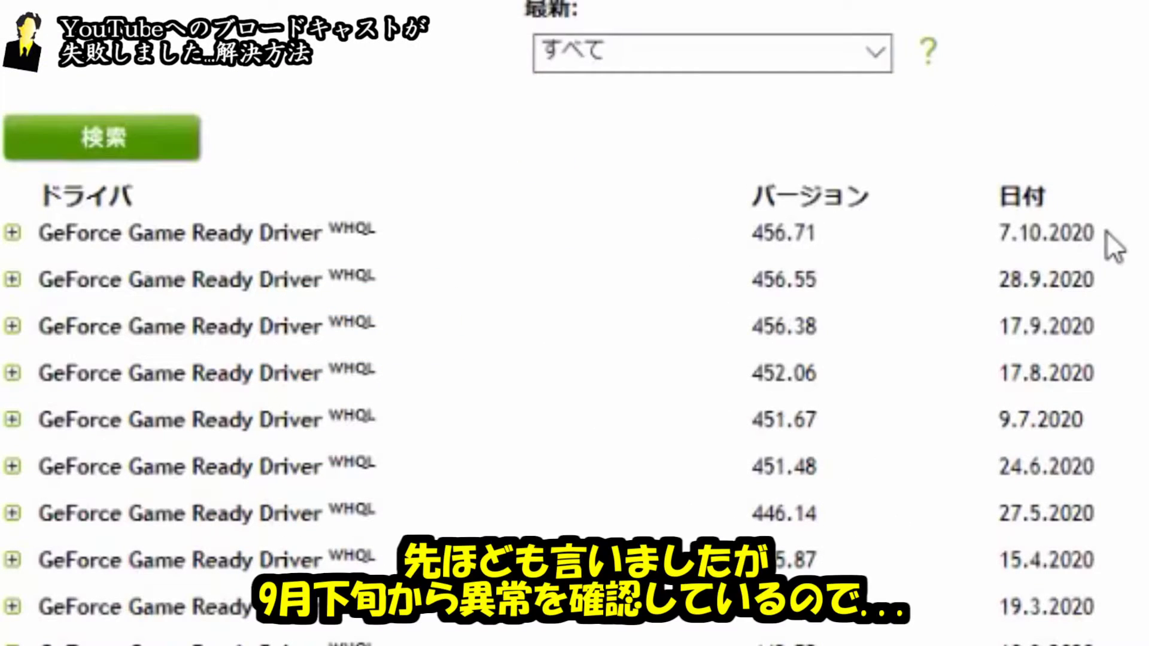
Compare the release dates and versions of the listed 2020 drivers to find one released before August
drag(1107, 231, 983, 233)
click(904, 252)
scroll(904, 253, up, 5)
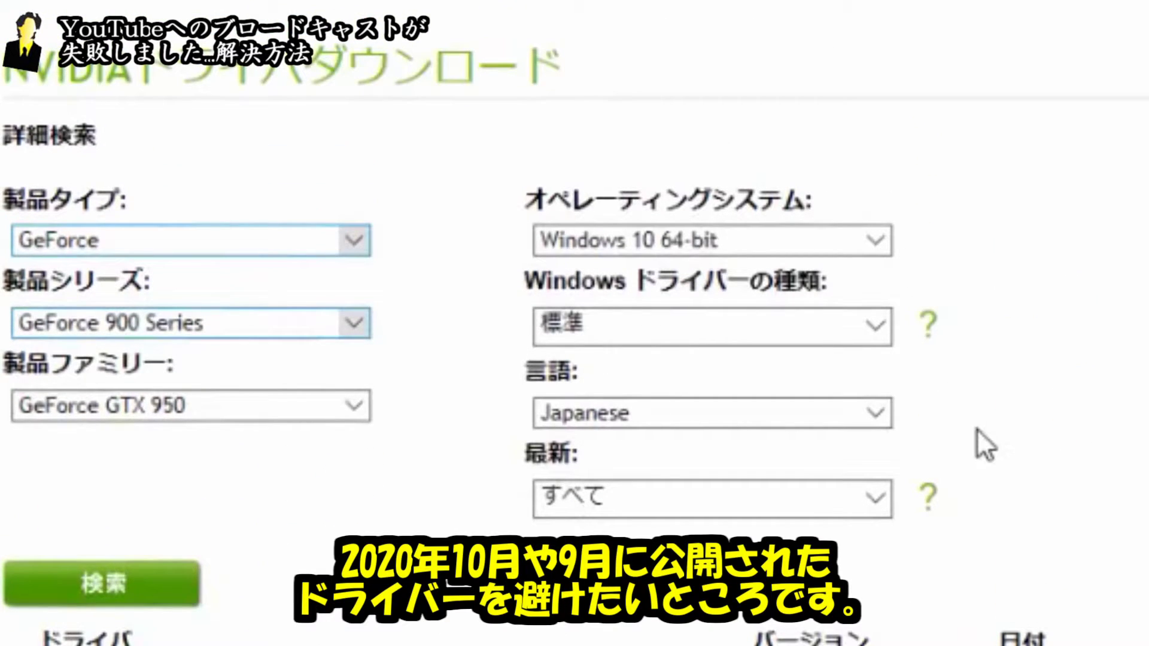
scroll(977, 428, down, 3)
drag(1133, 455, 947, 453)
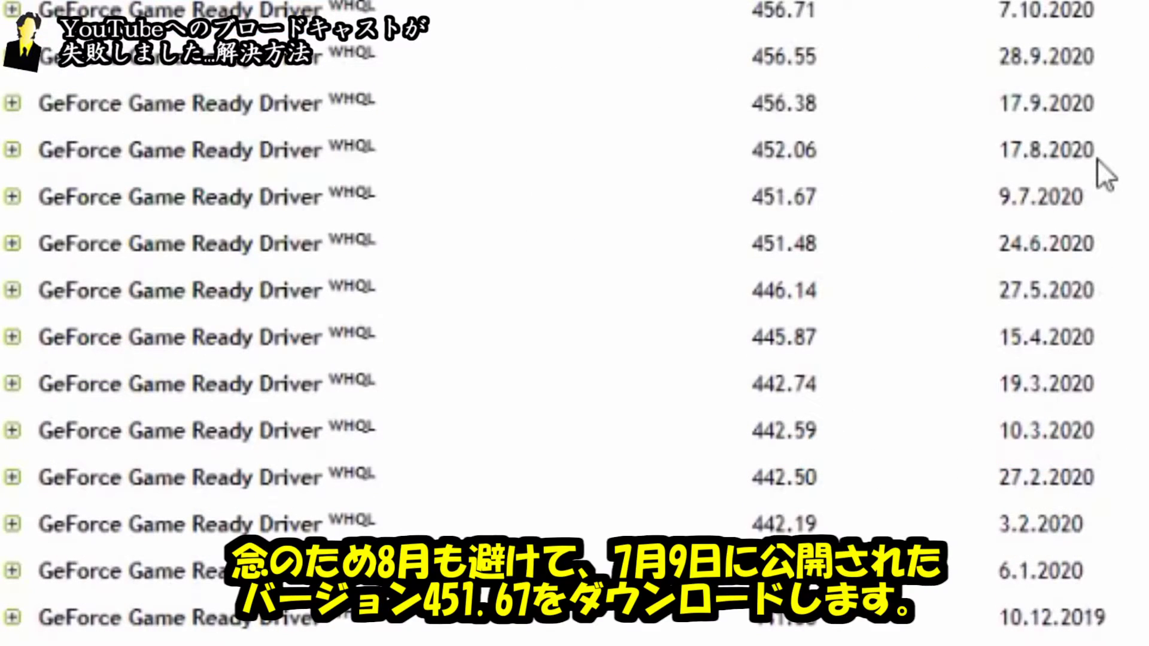
drag(1097, 159, 989, 159)
drag(1094, 107, 994, 105)
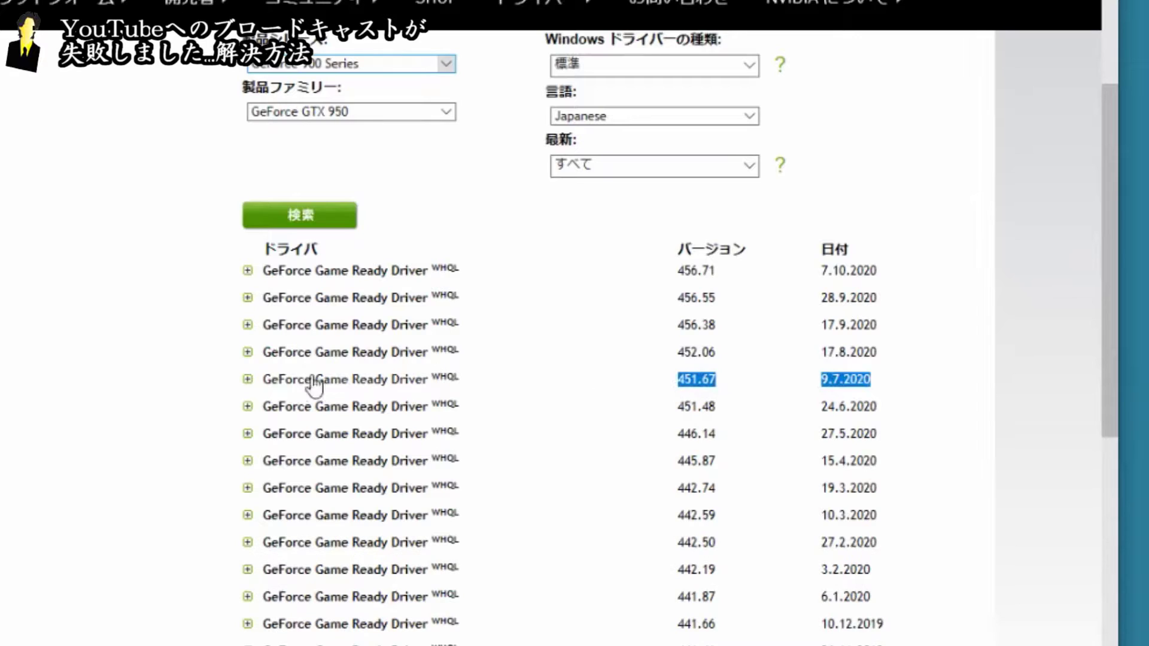
Download the GeForce Game Ready Driver 451.67 dated 9.7.2020 and save its installer to the desktop (デスクトップ)
click(248, 380)
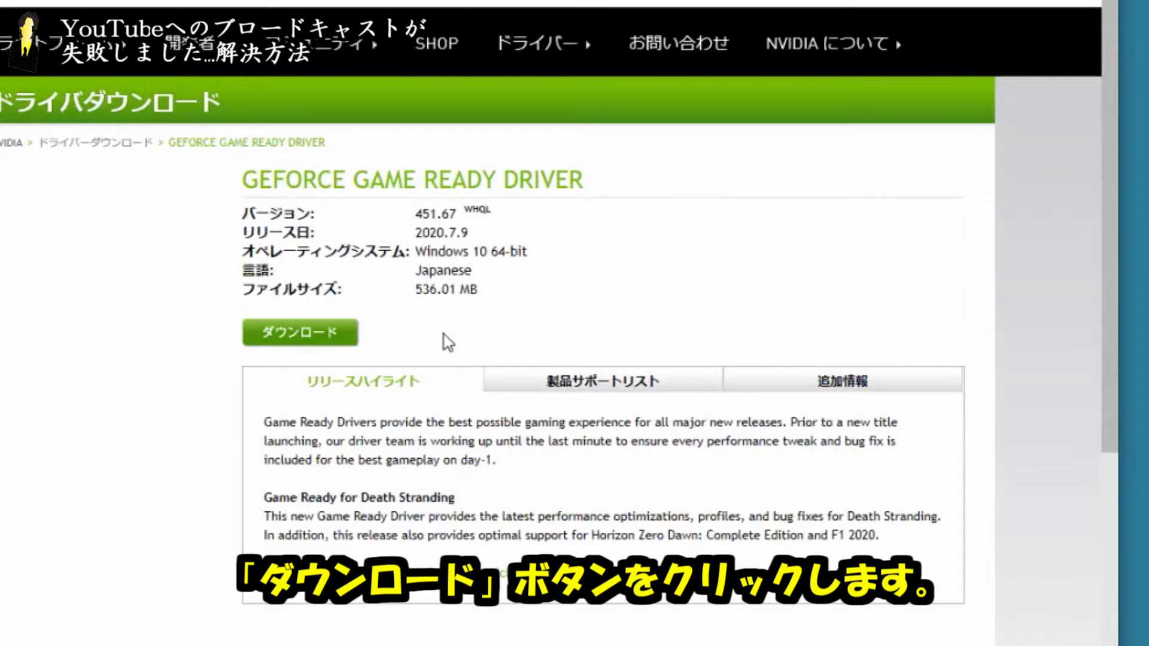
click(314, 338)
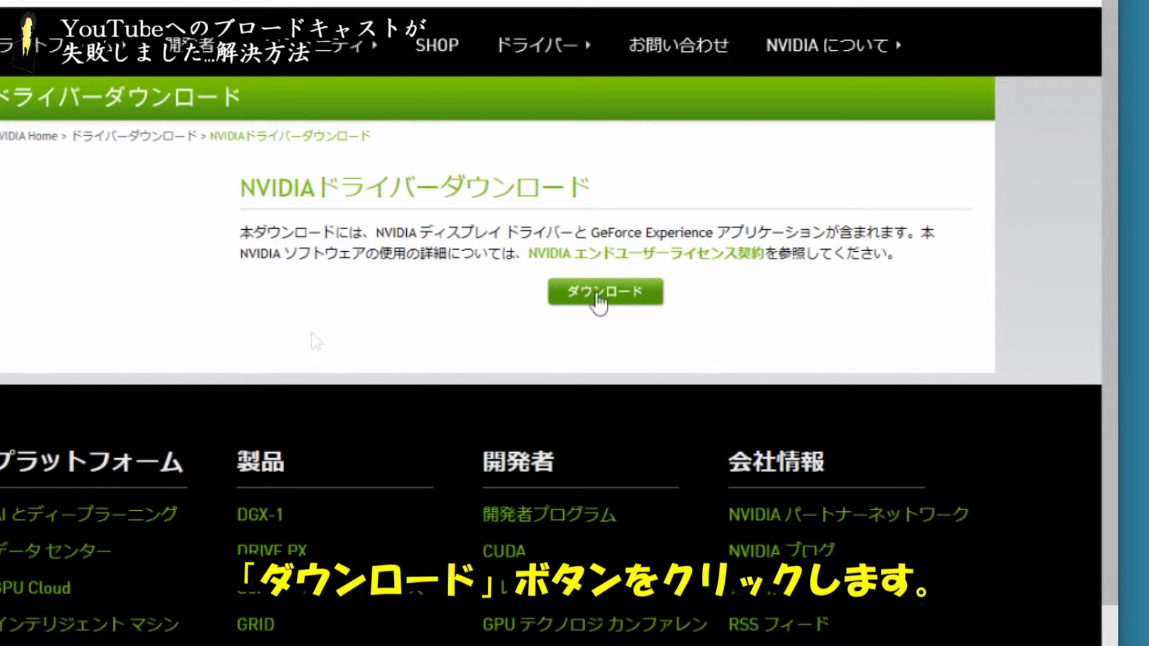
click(598, 299)
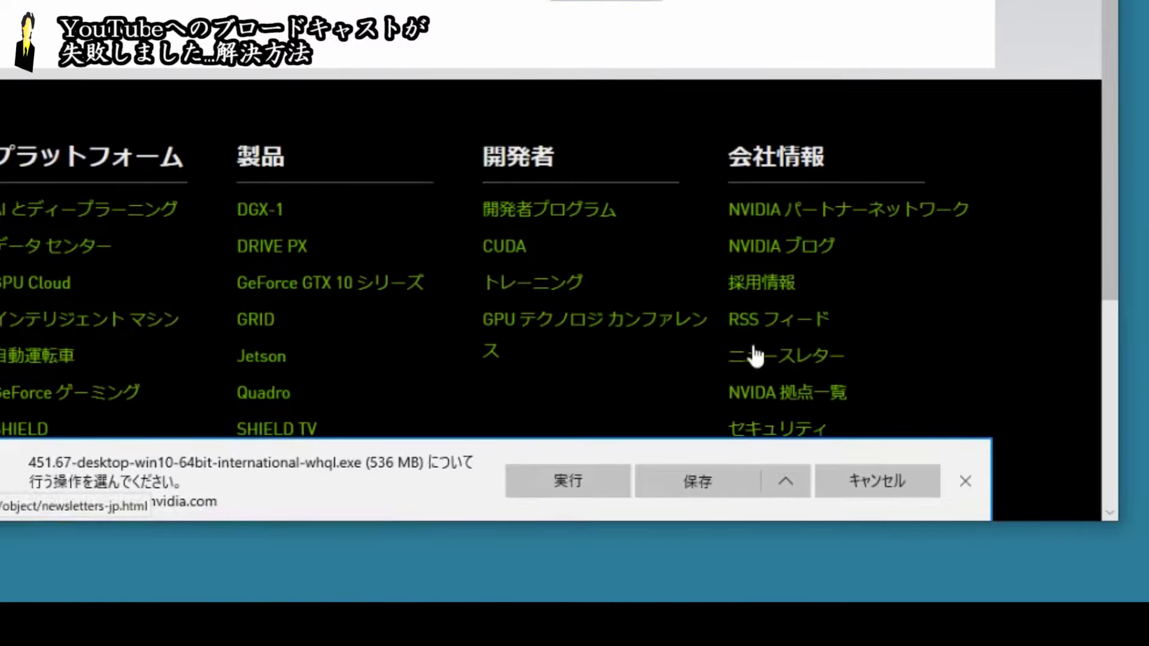
click(787, 483)
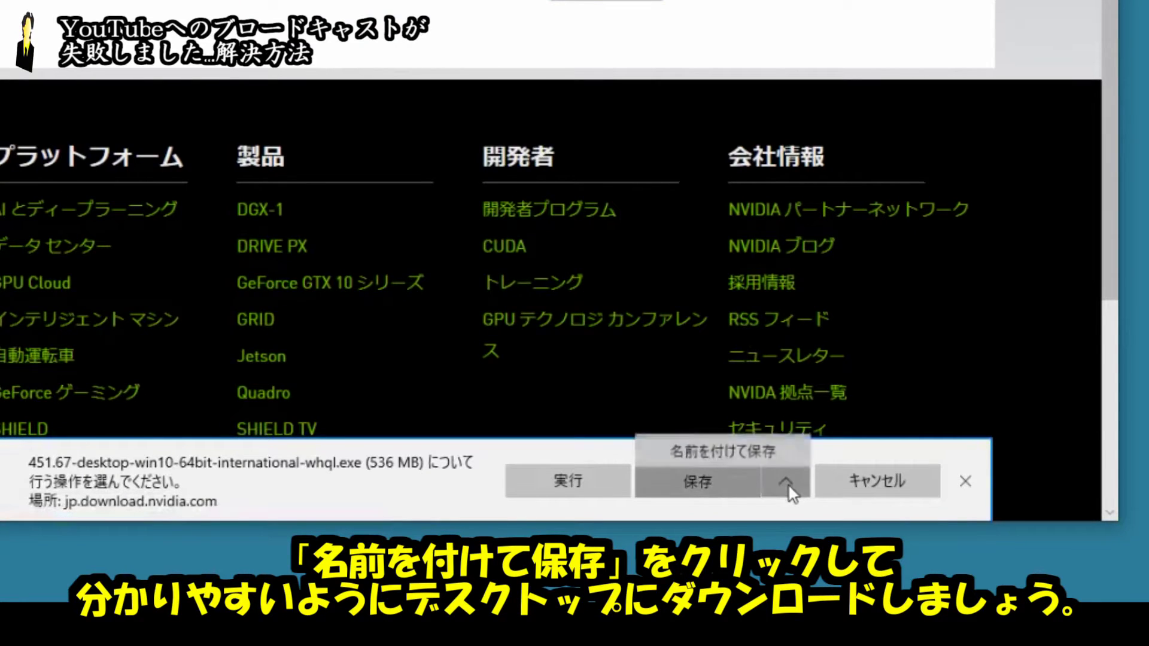
click(763, 448)
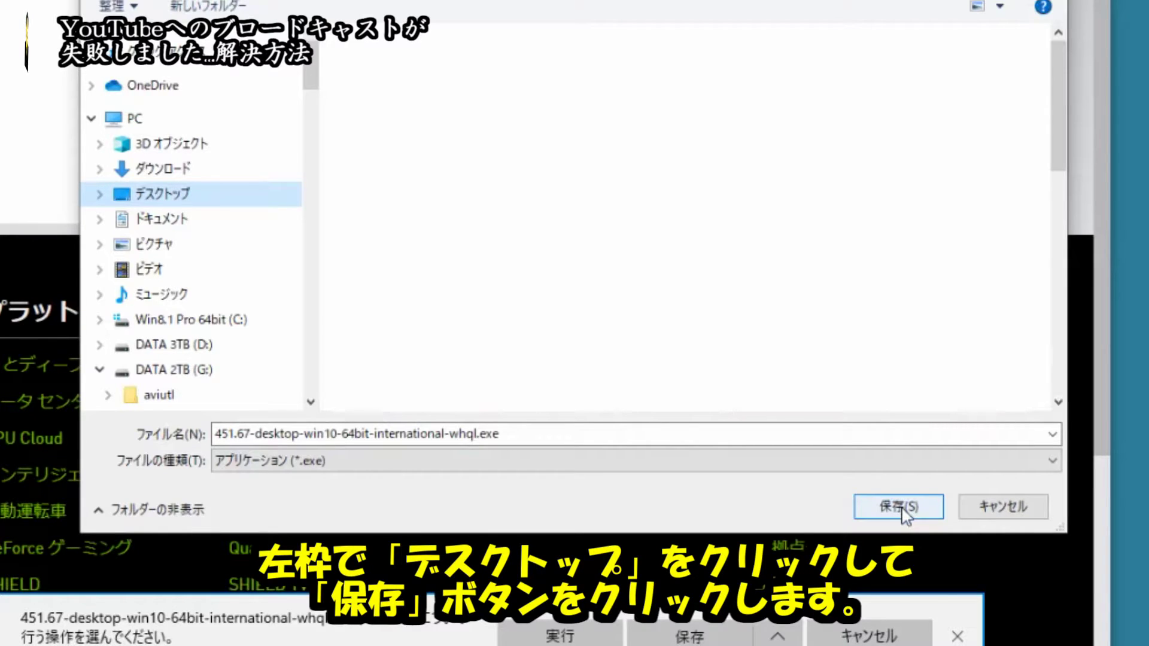
click(883, 513)
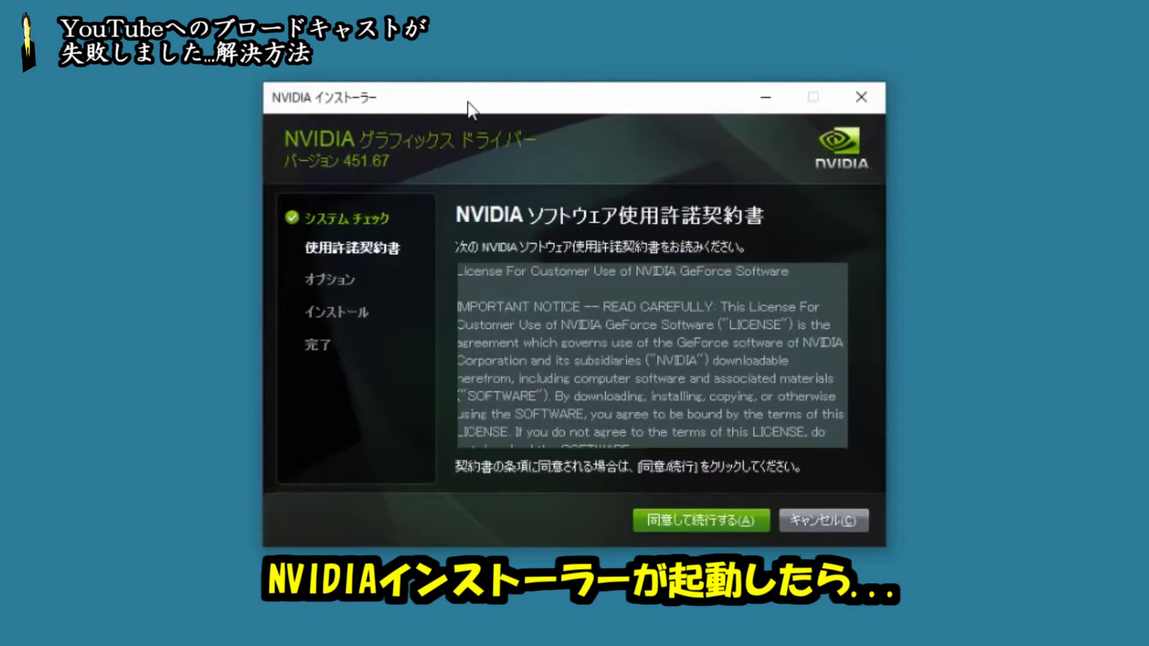
Review the NVIDIA software licence agreement in the 451.67 driver installer and accept it
scroll(653, 359, down, 10)
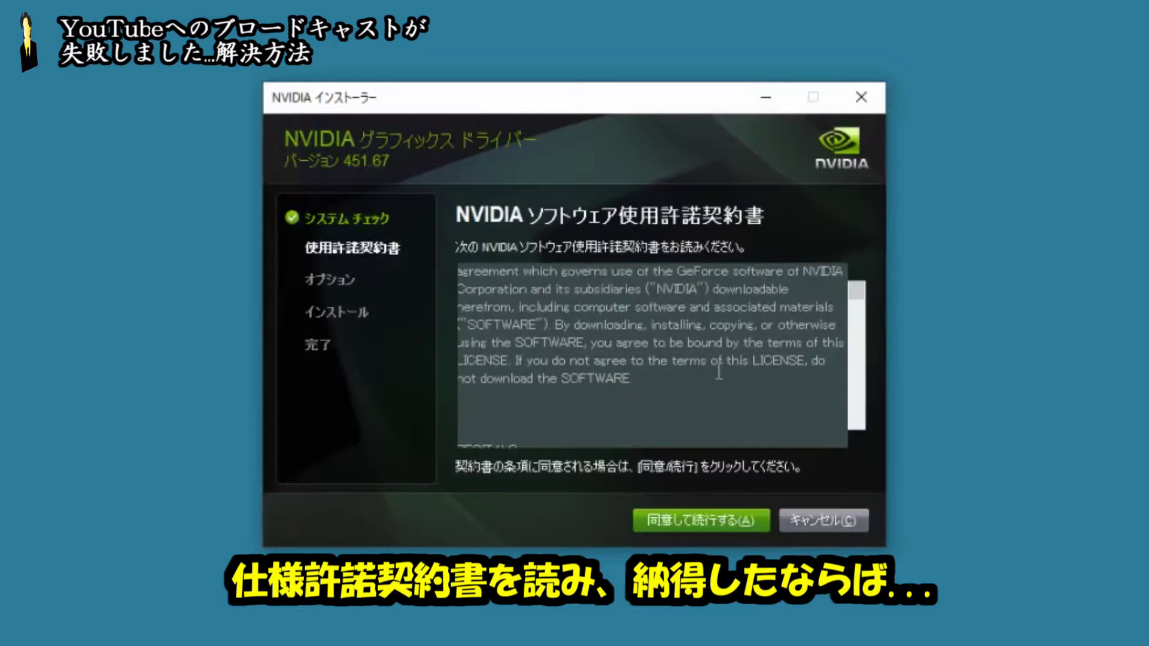
scroll(855, 323, down, 10)
drag(874, 427, 864, 286)
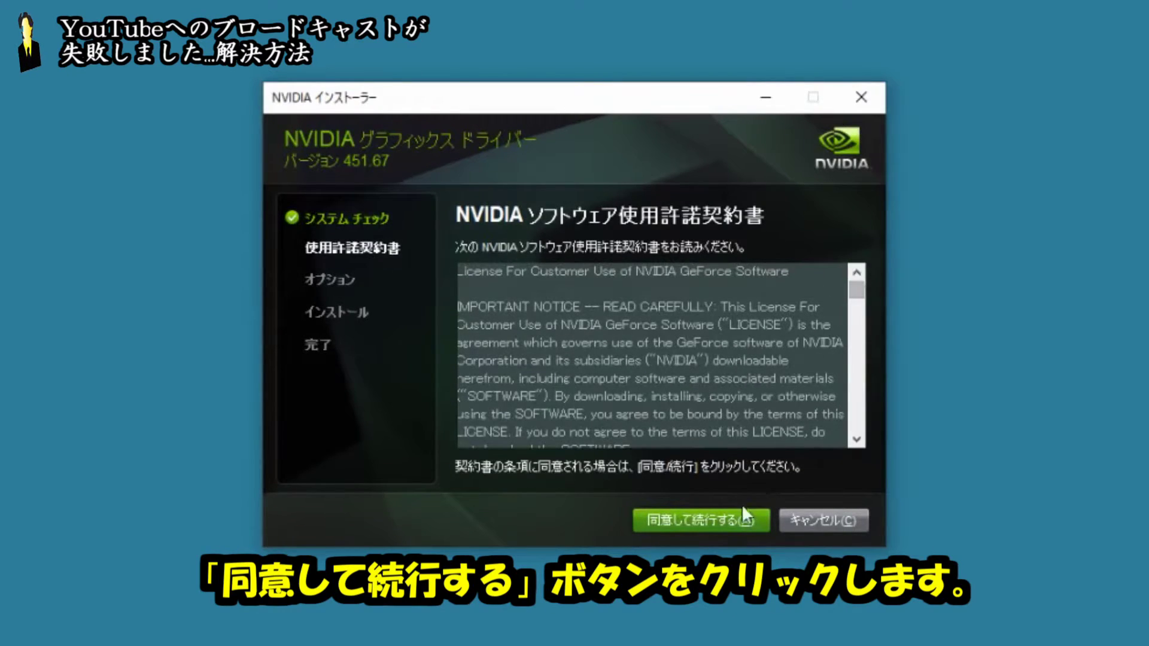
click(727, 519)
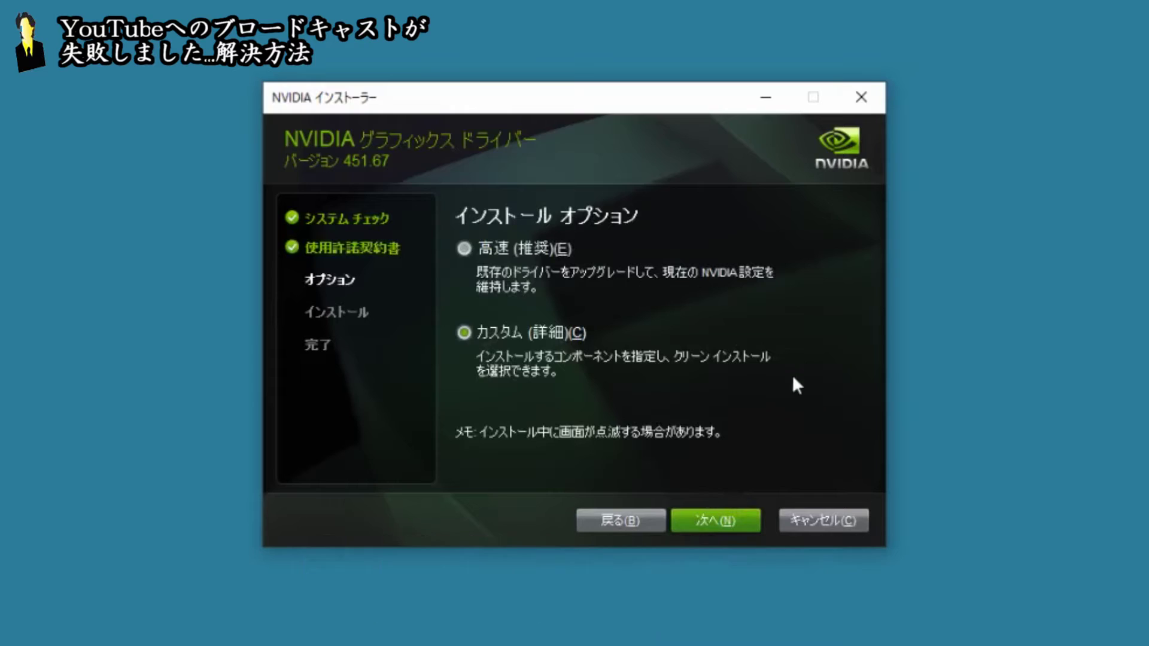
Continue with the custom (カスタム) installation and deselect the HD audio driver (HD オーディオ ドライバー) component
click(735, 513)
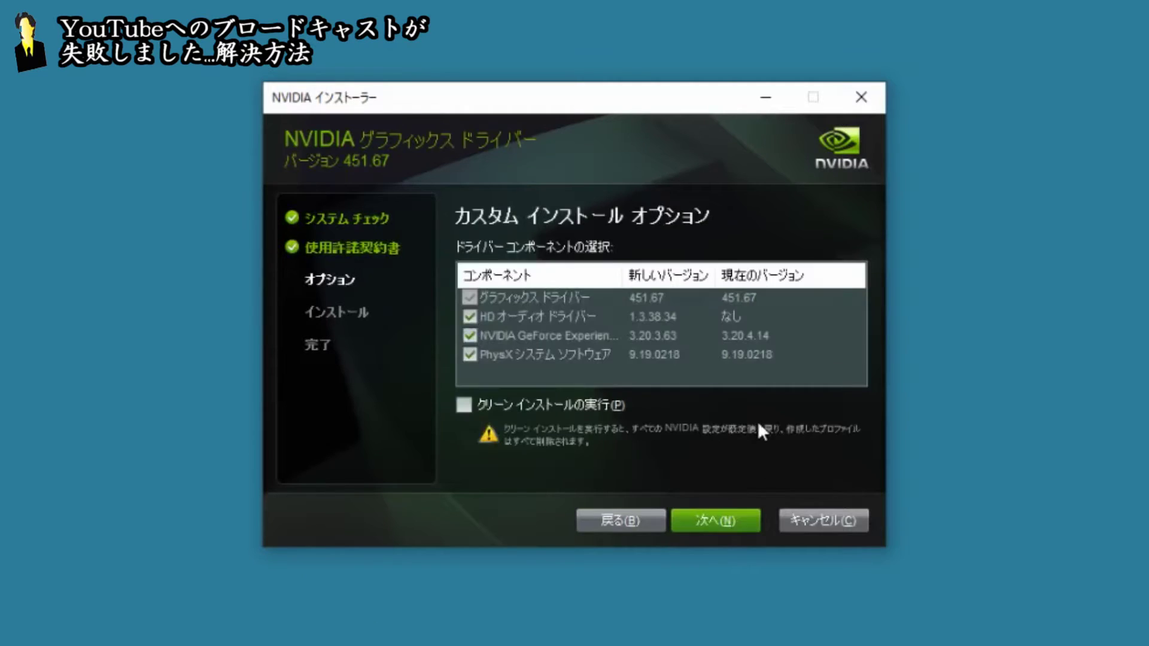
click(470, 317)
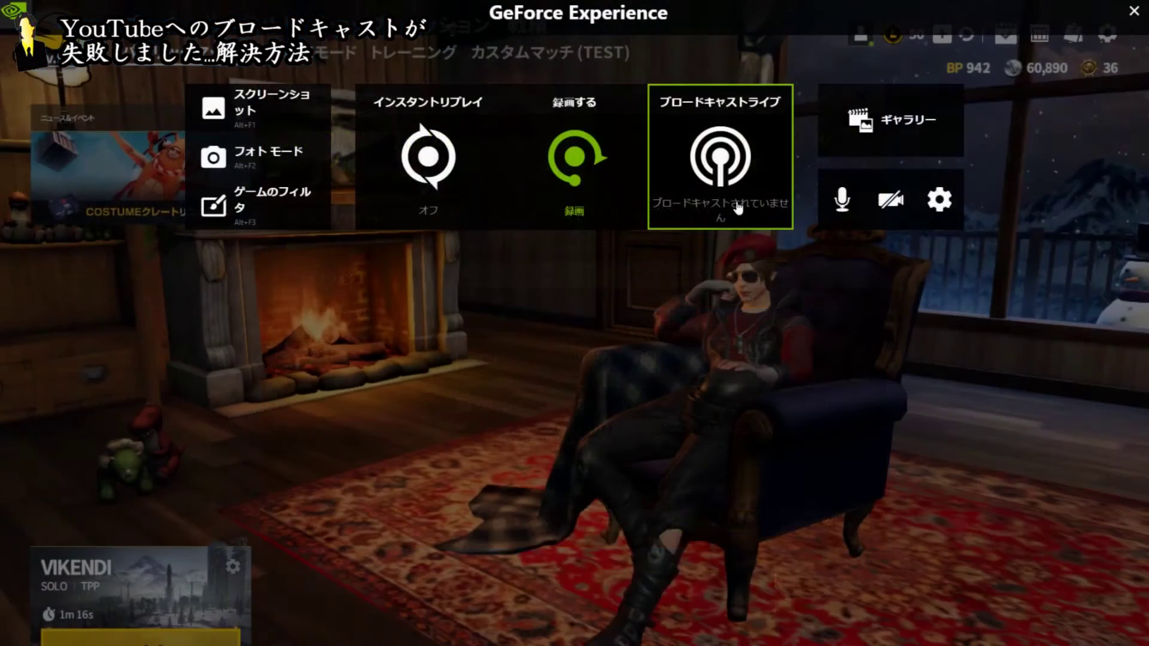
Start a private YouTube live broadcast titled "test" from ブロードキャストライブ
click(712, 215)
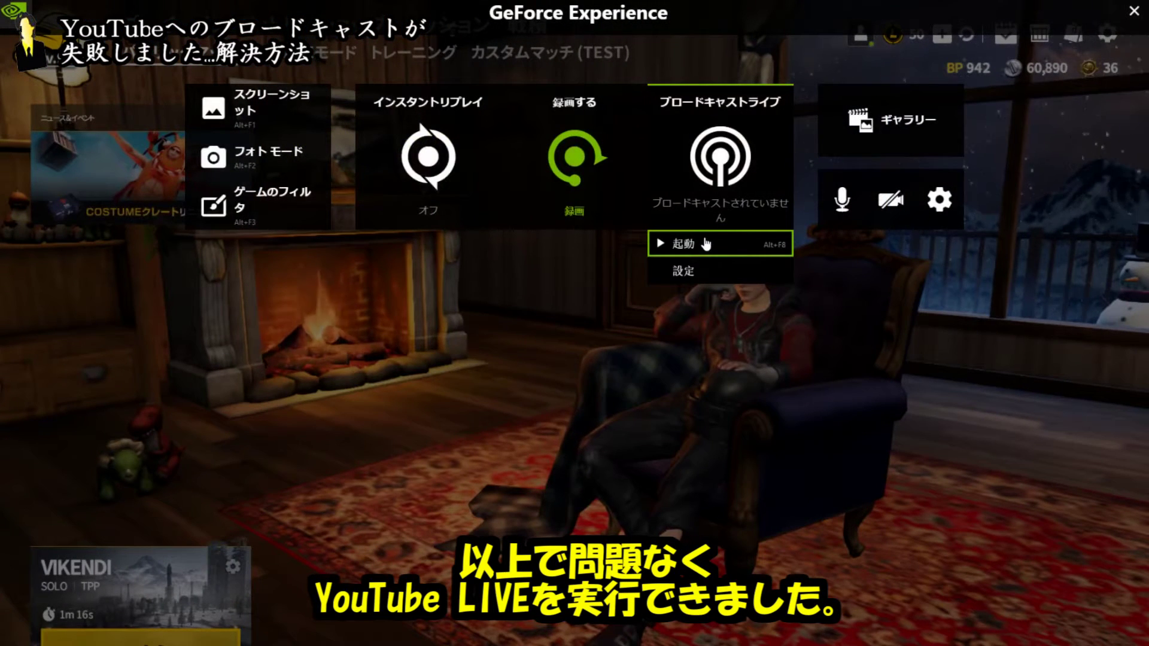
click(706, 243)
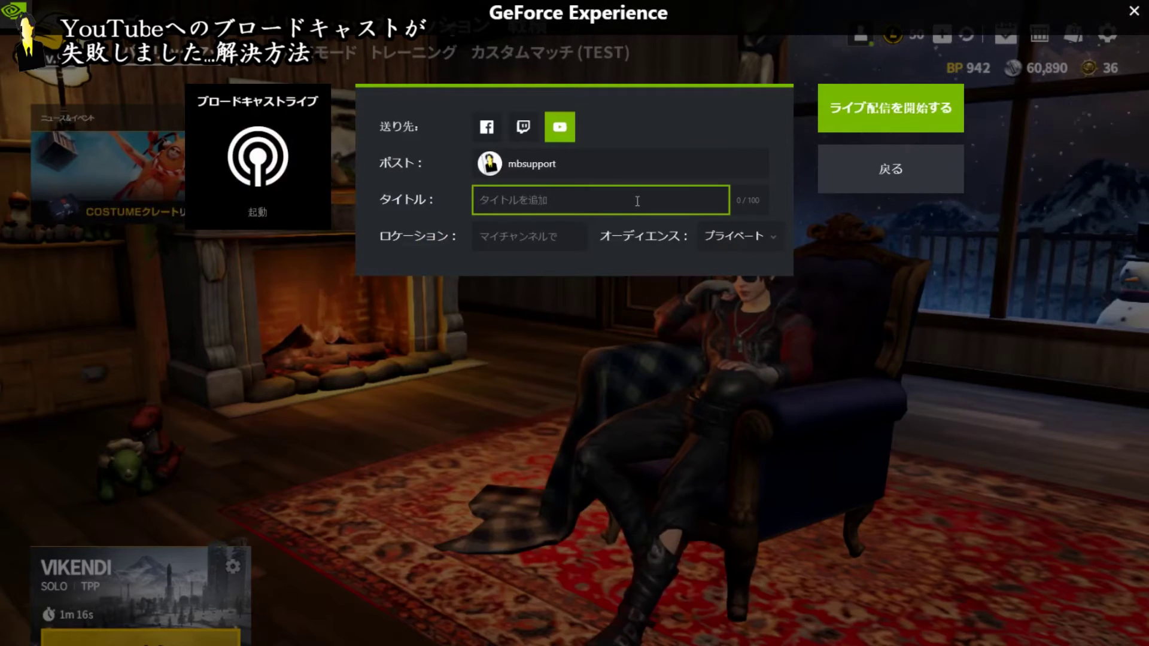
text(test)
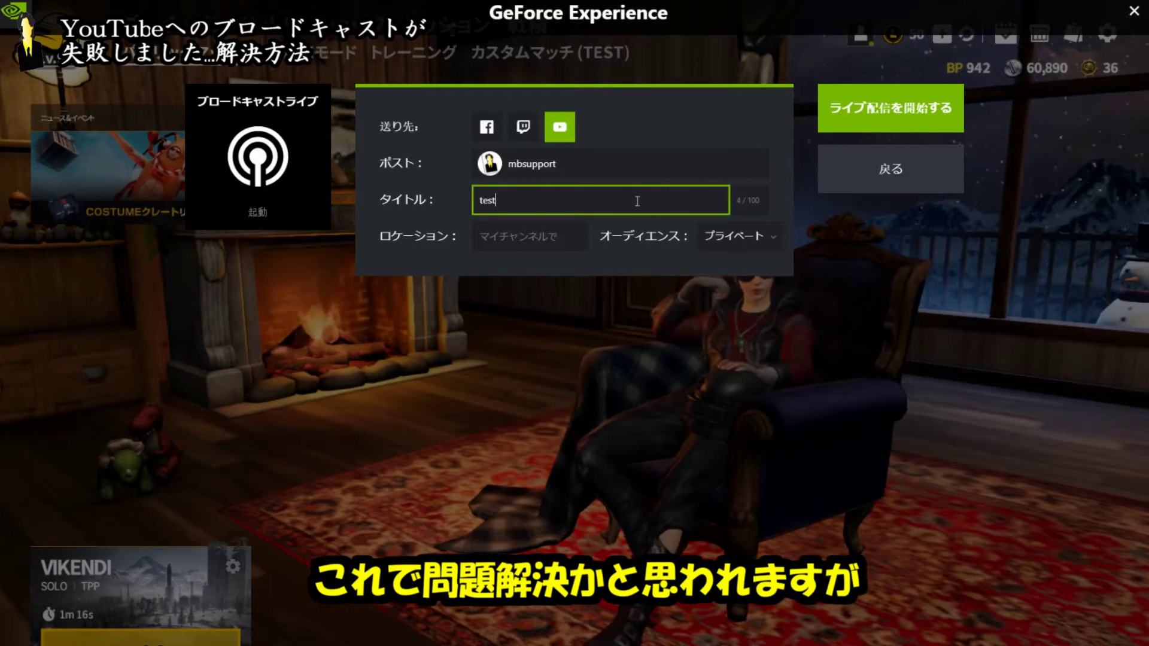
click(912, 127)
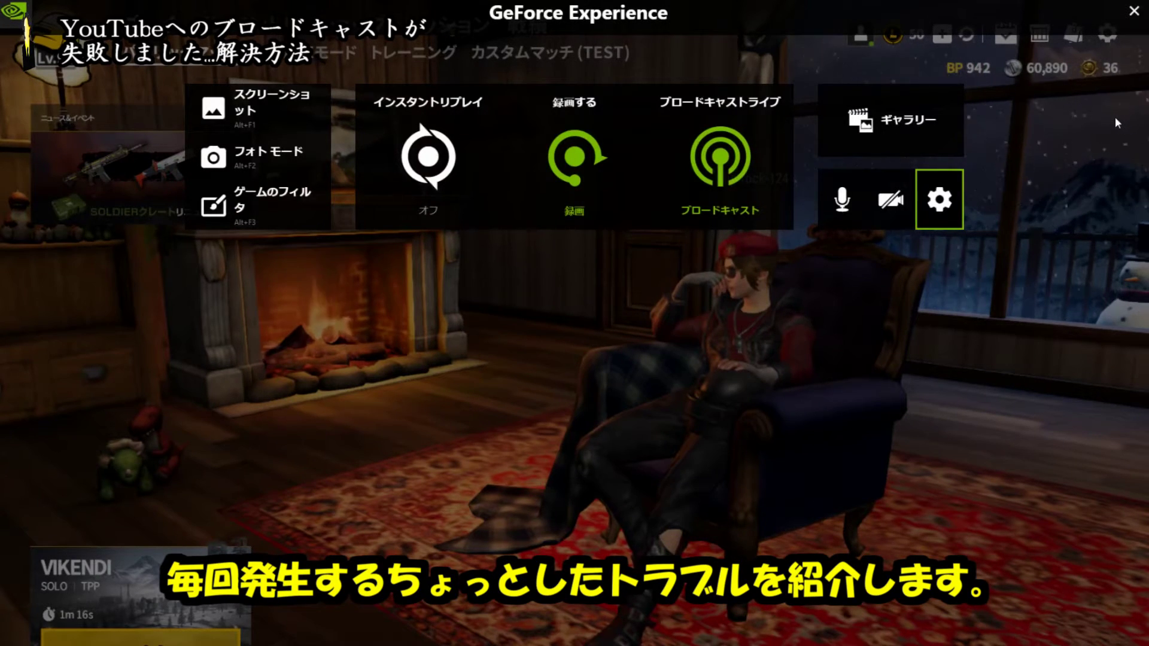
Turn on ブロードキャスト in the in-game overlay's settings and open the ブロードキャストライブ configuration
key(alt+F9)
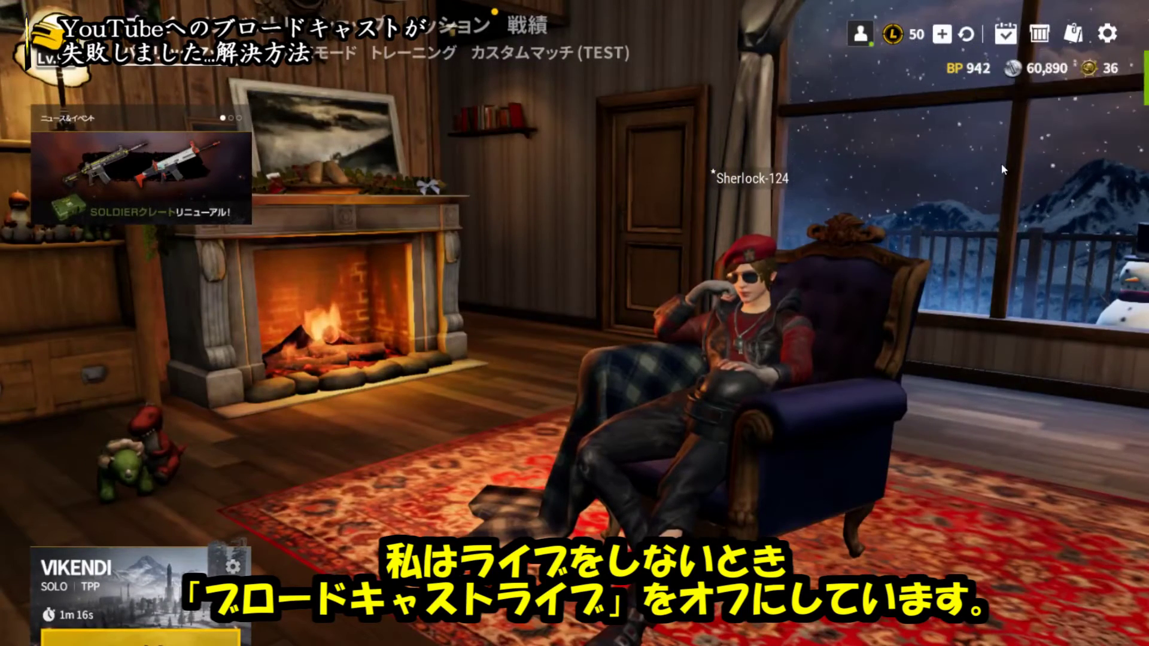
key(alt+z)
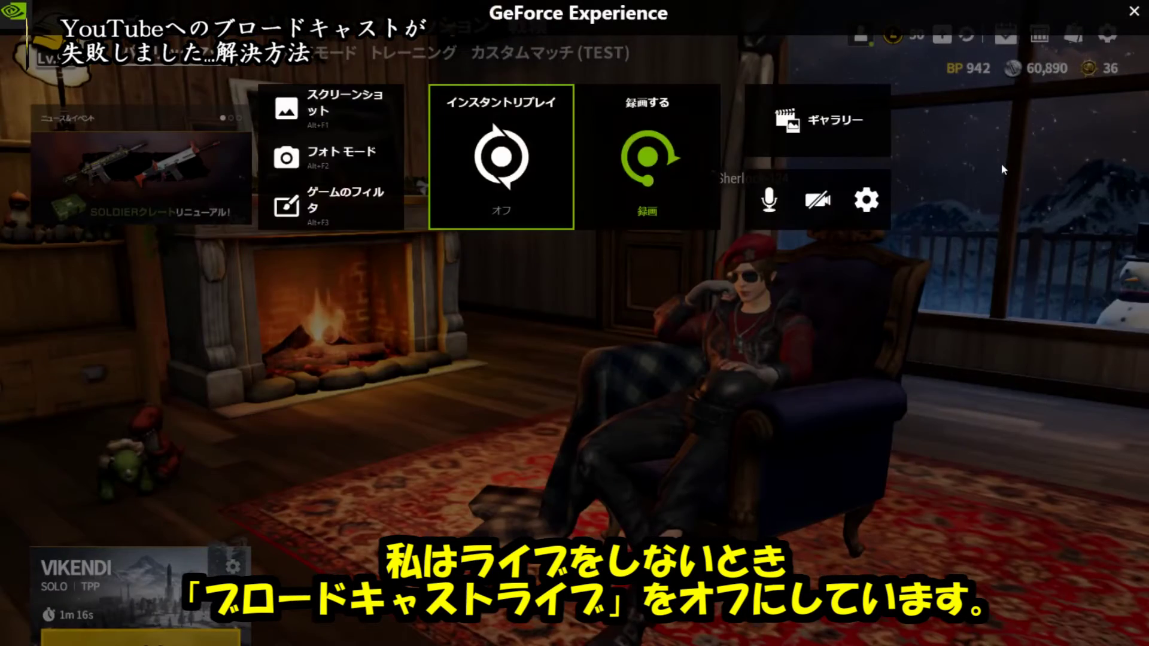
click(866, 198)
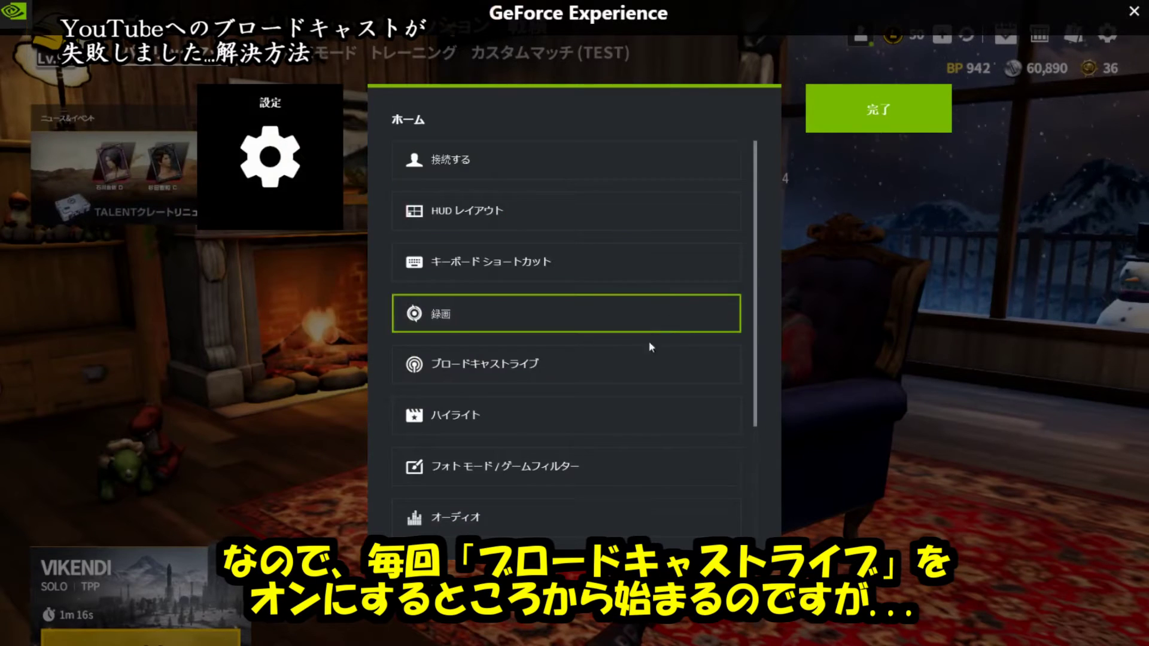
click(640, 363)
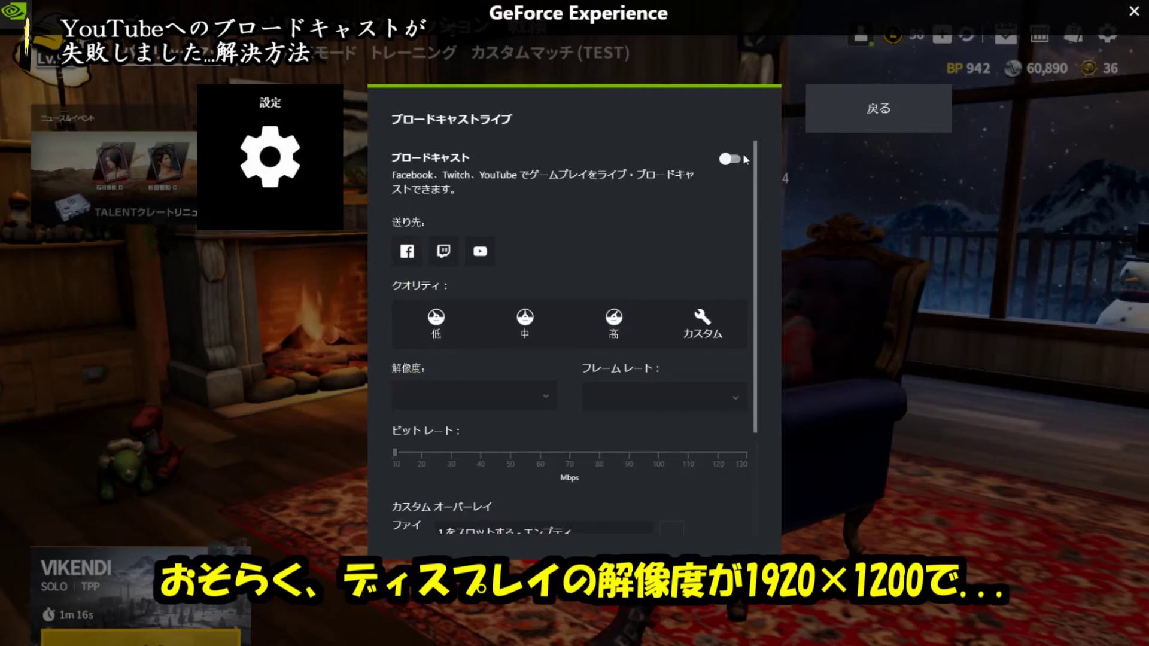
click(884, 115)
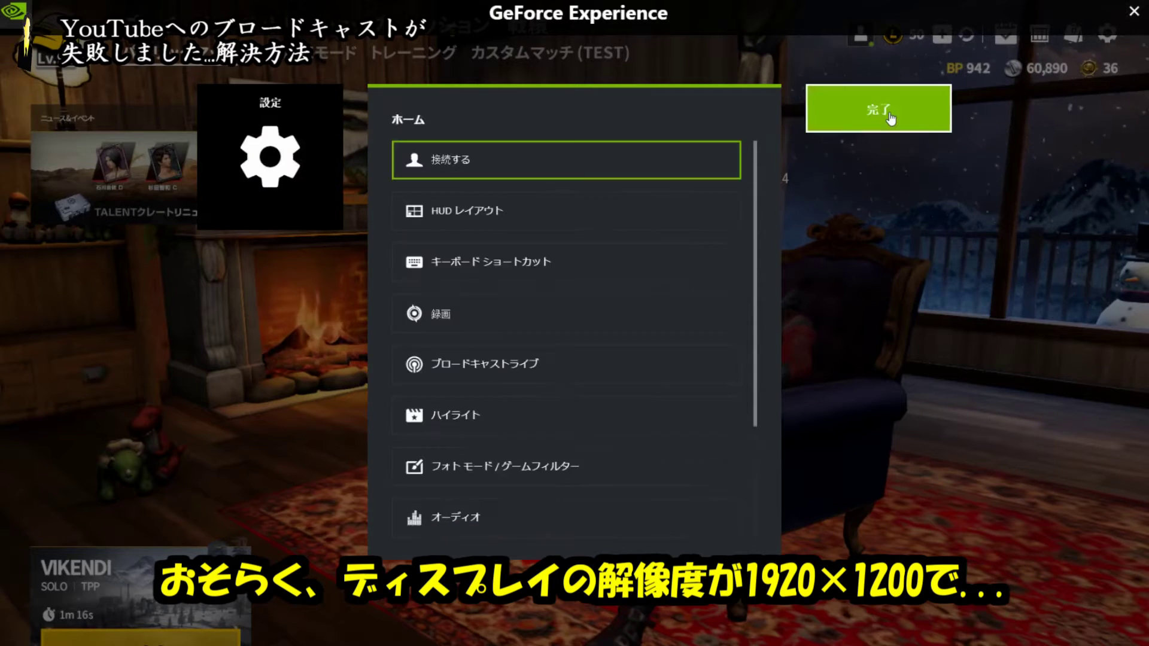
click(890, 117)
click(743, 215)
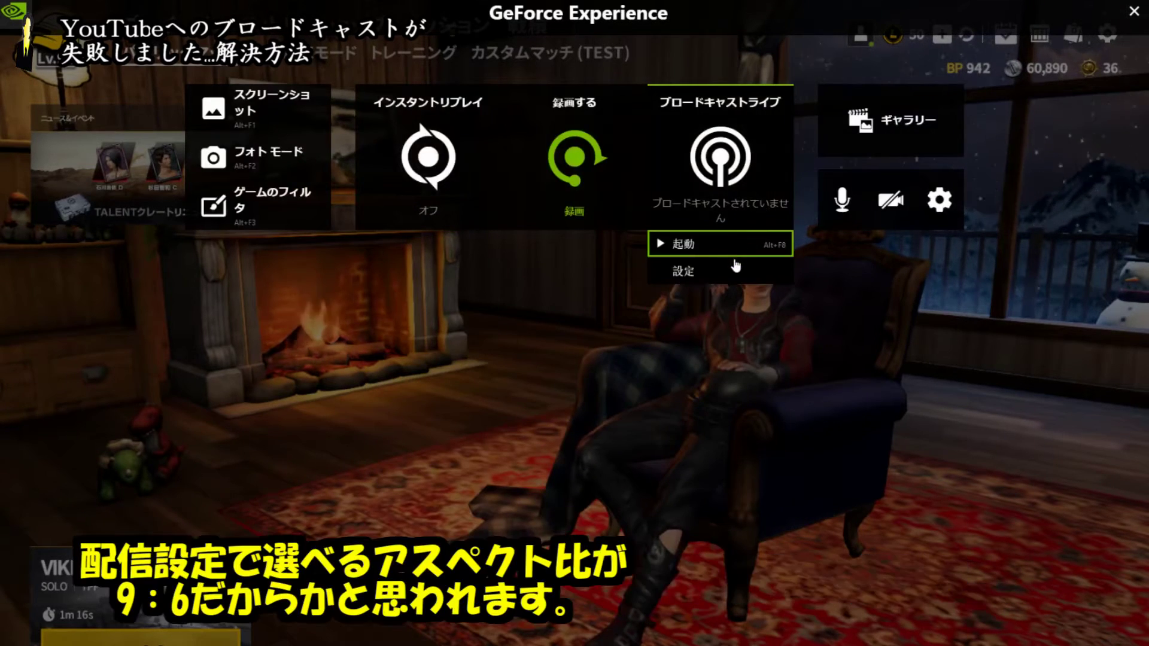
click(743, 274)
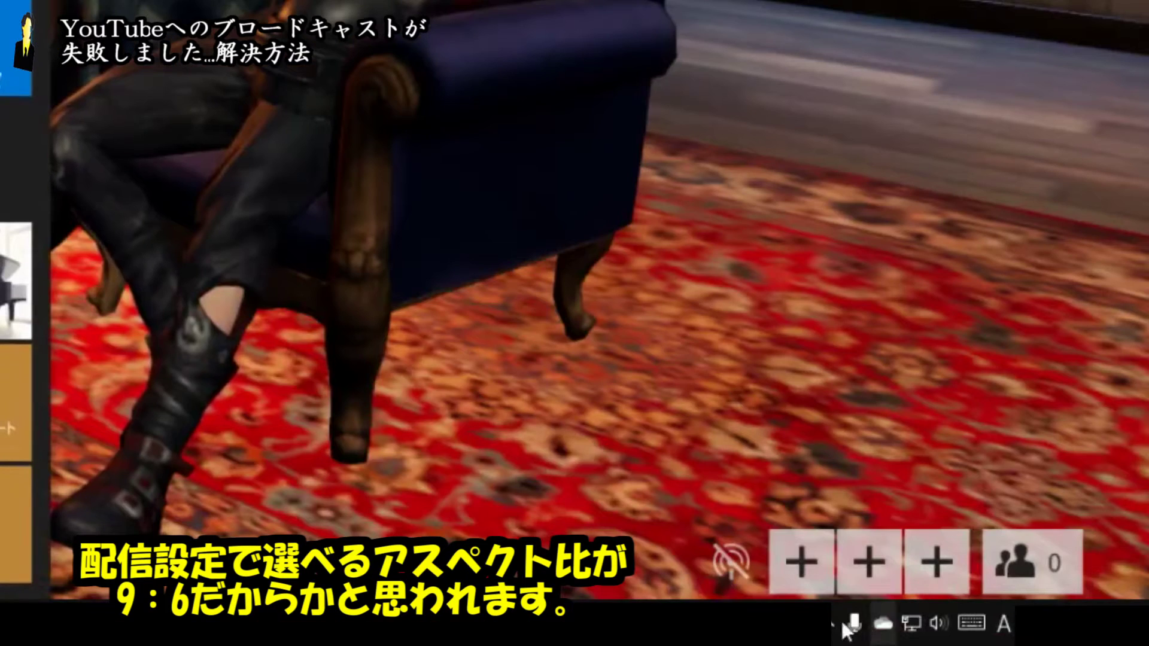
Open the NVIDIA GeForce Experience settings and switch off the in-game overlay (ゲーム内のオーバーレイ)
click(832, 623)
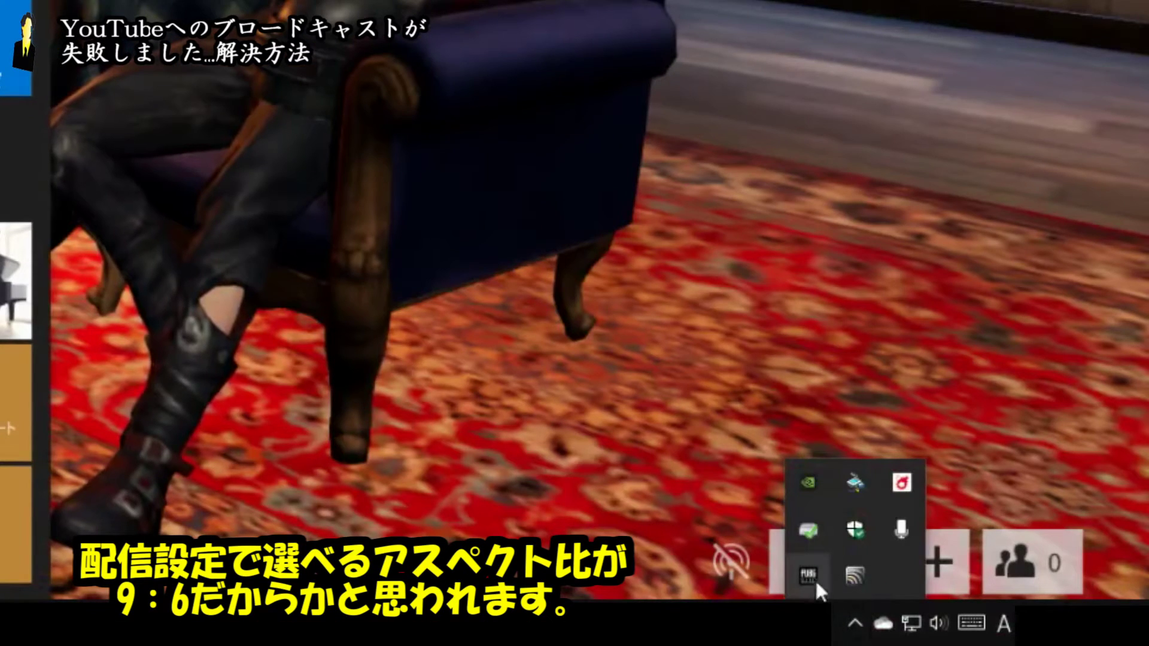
right_click(813, 486)
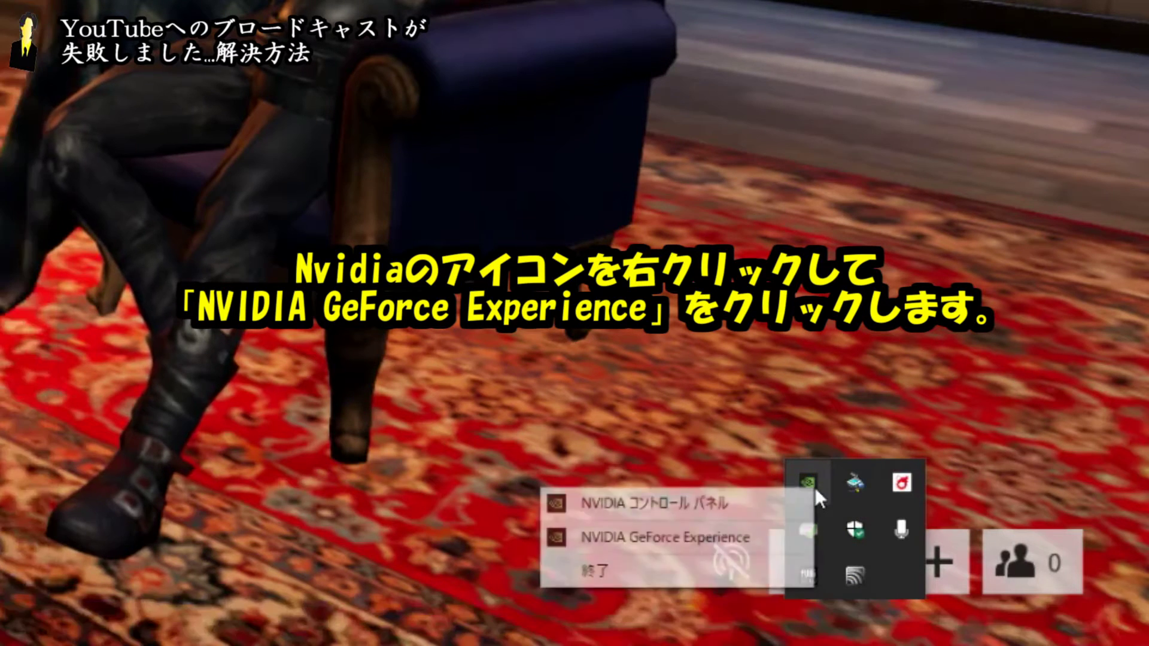
click(767, 531)
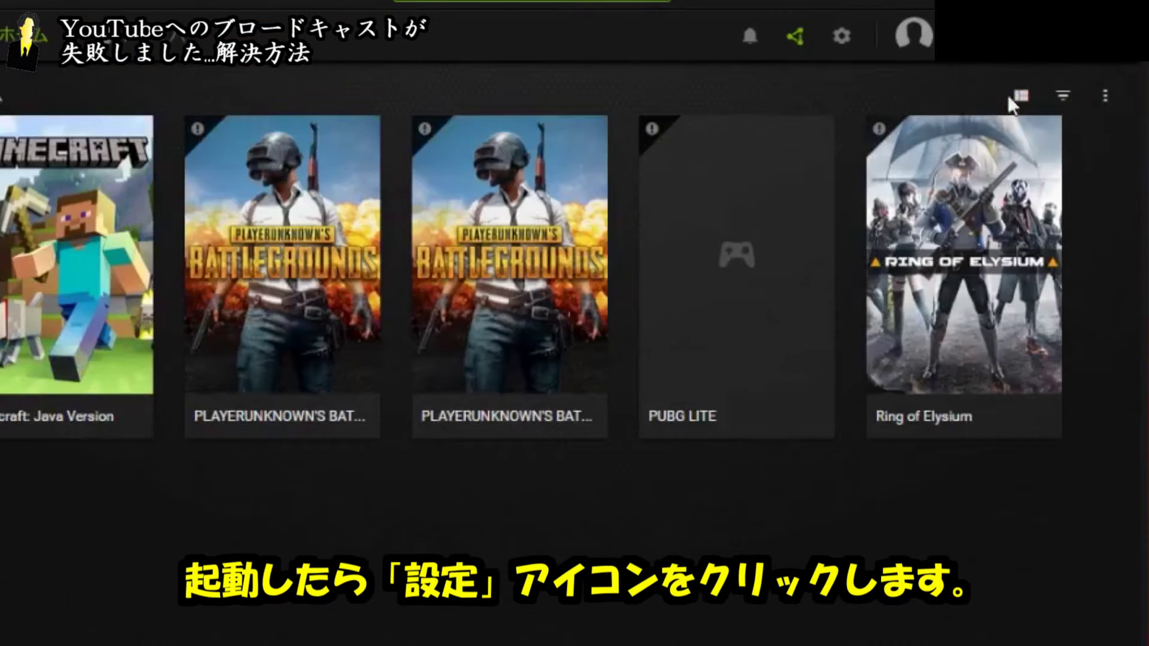
click(844, 49)
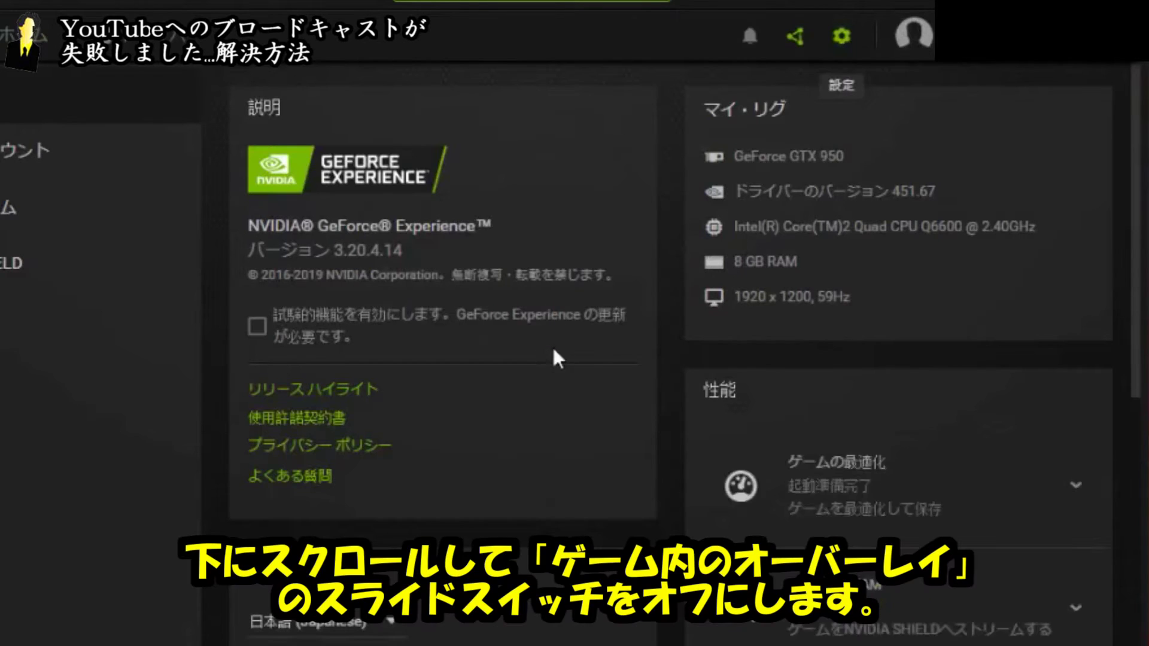
scroll(555, 354, down, 5)
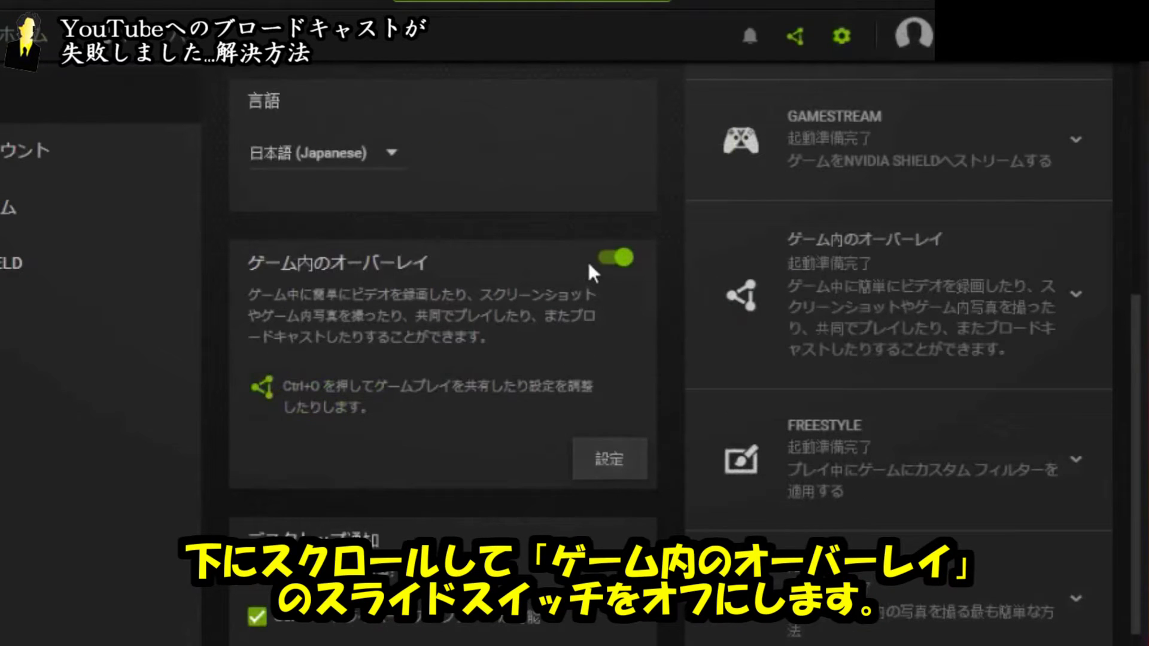
click(604, 267)
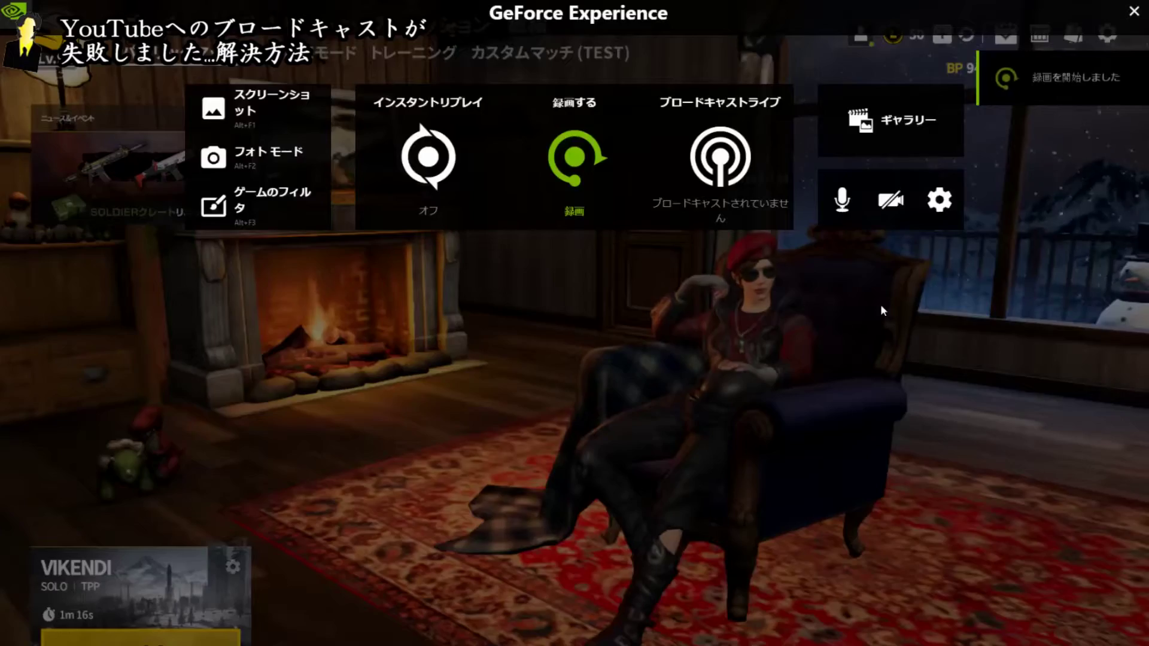
Check the resolution (解像度) and frame rate (フレーム レート) choices in the overlay's ブロードキャストライブ settings and save the configuration
key(alt+z)
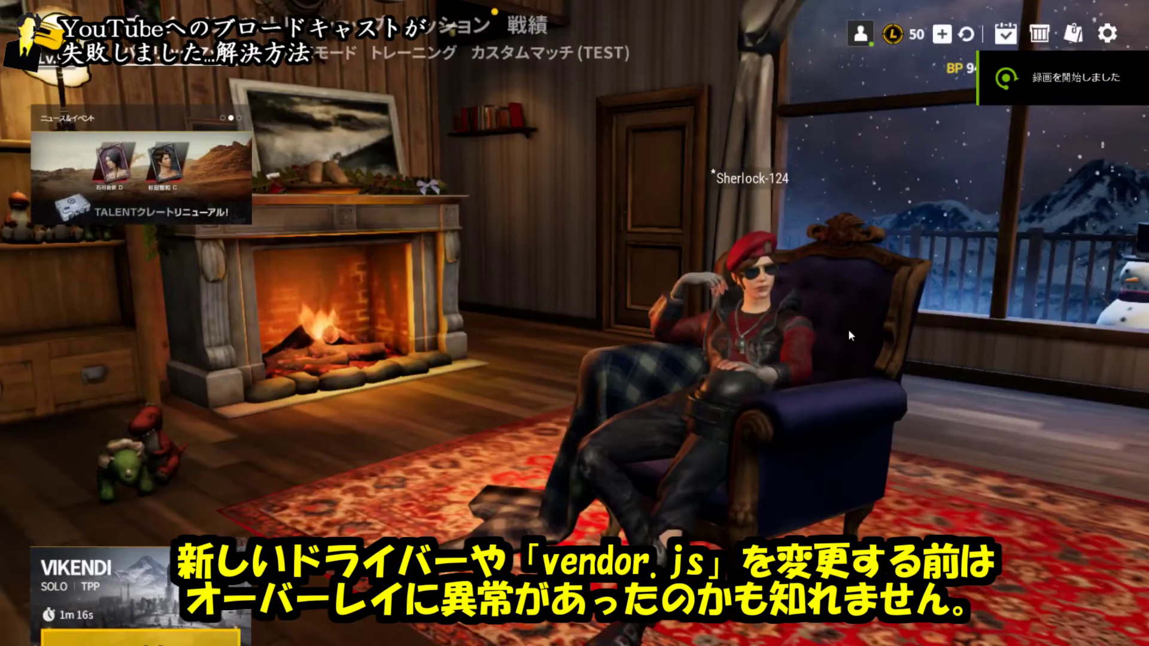
key(alt+z)
click(724, 179)
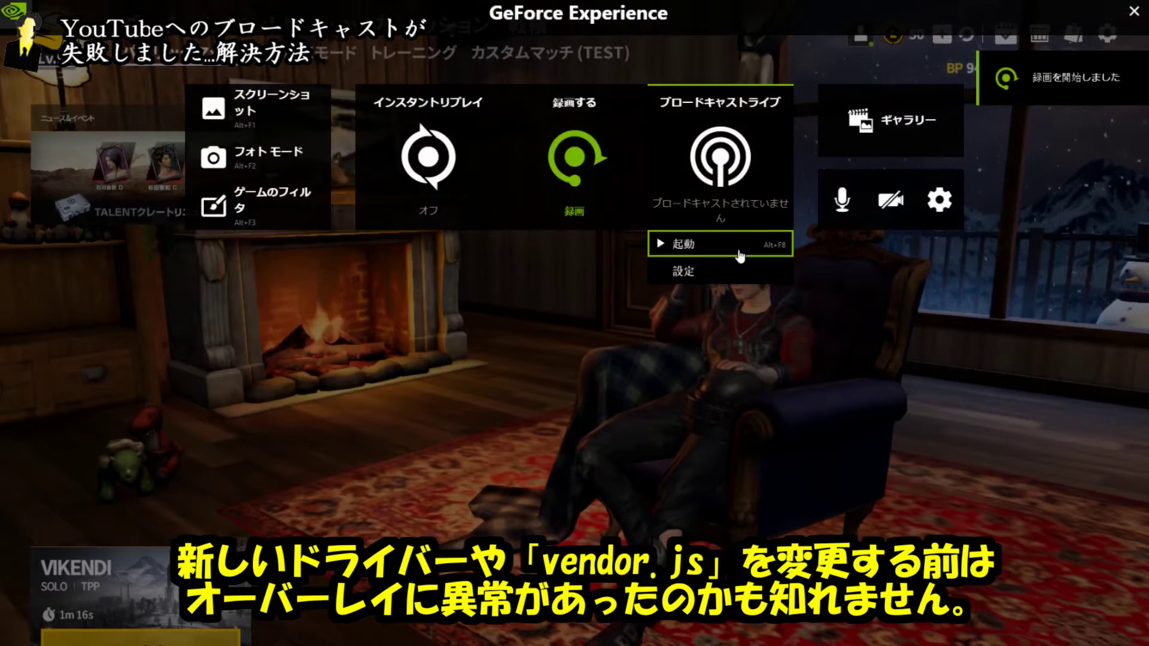
click(730, 275)
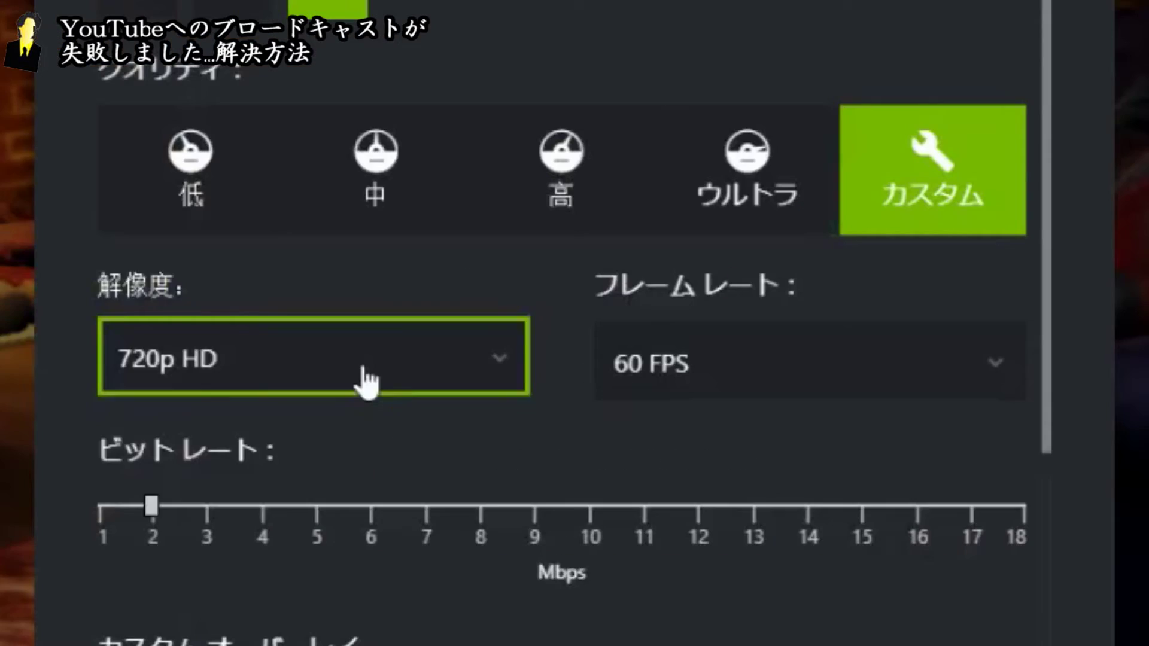
click(495, 405)
click(495, 405)
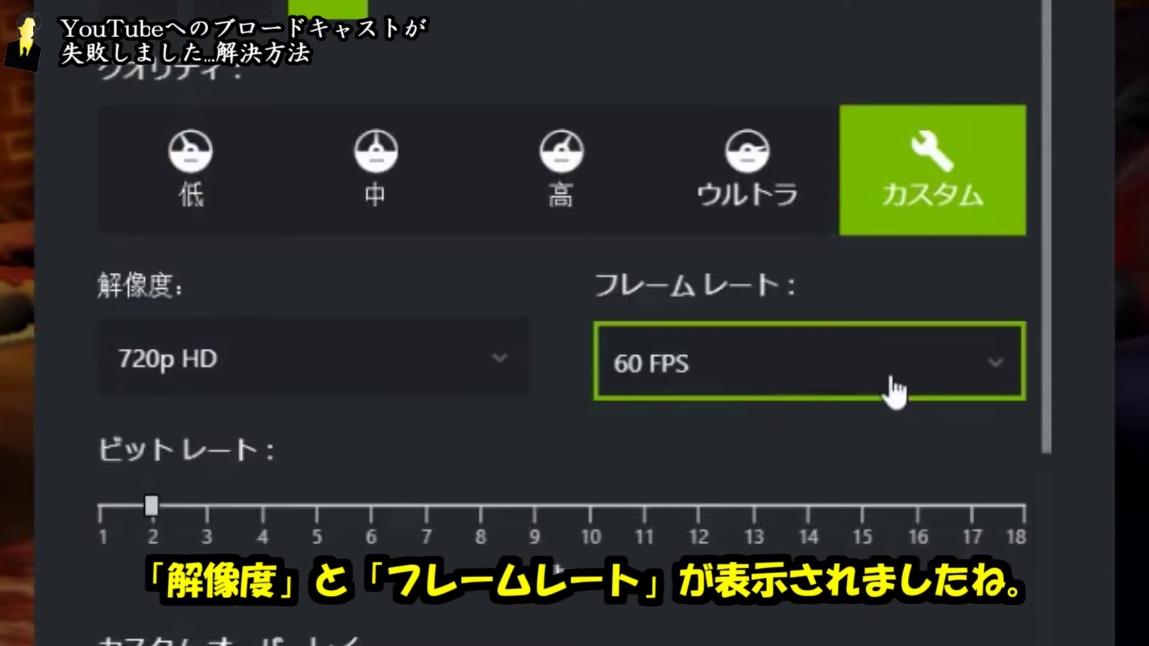
click(885, 377)
click(884, 383)
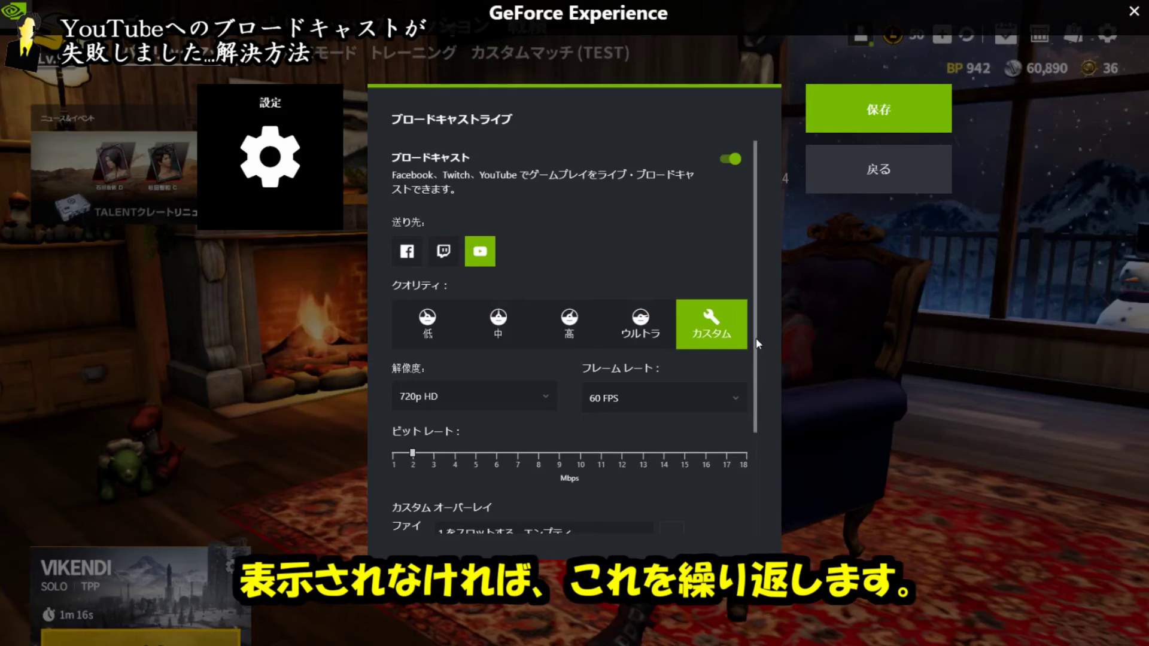
drag(1047, 209, 1054, 0)
click(861, 113)
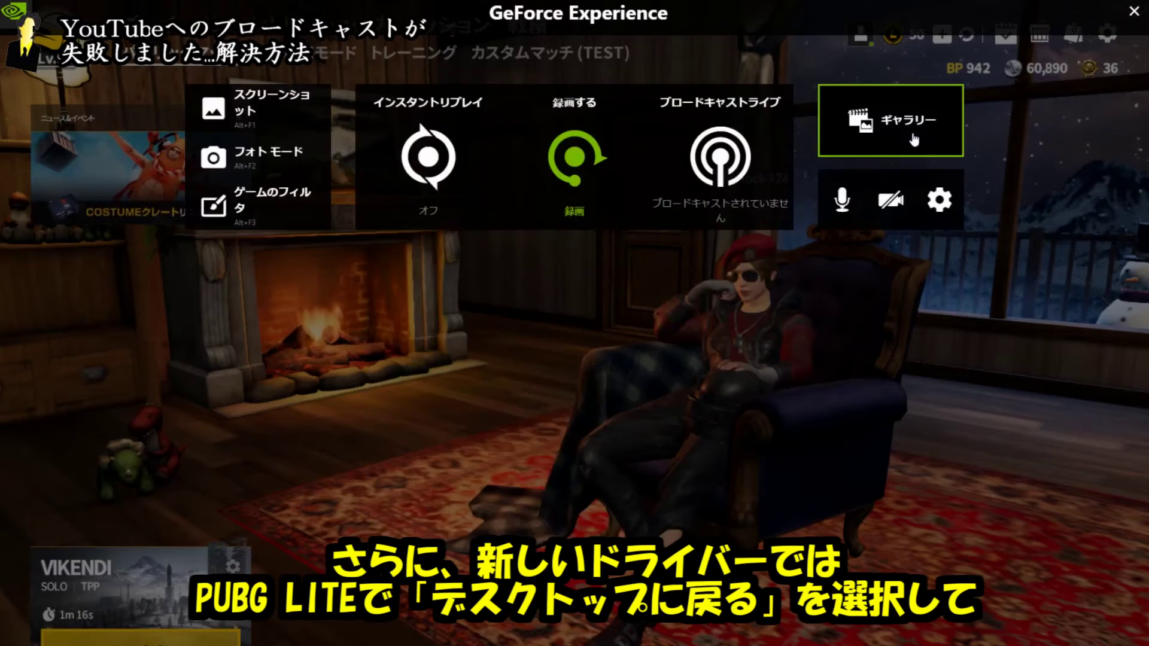
Start another private live broadcast to YouTube with the title "test"
click(736, 207)
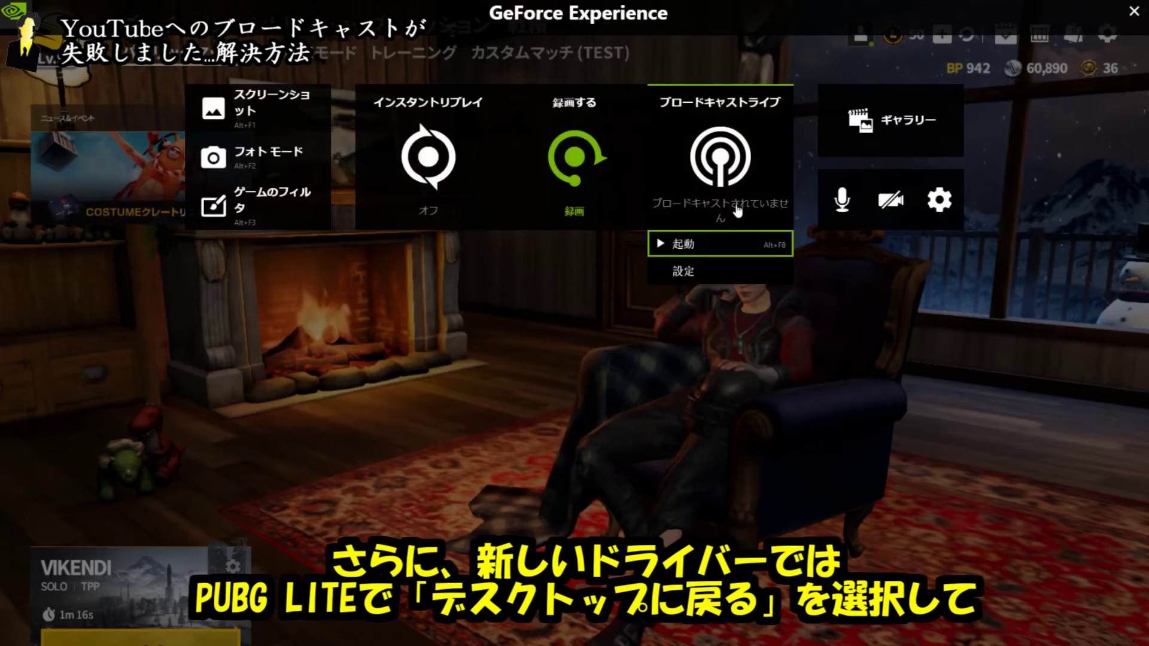
click(706, 243)
click(637, 201)
text(te)
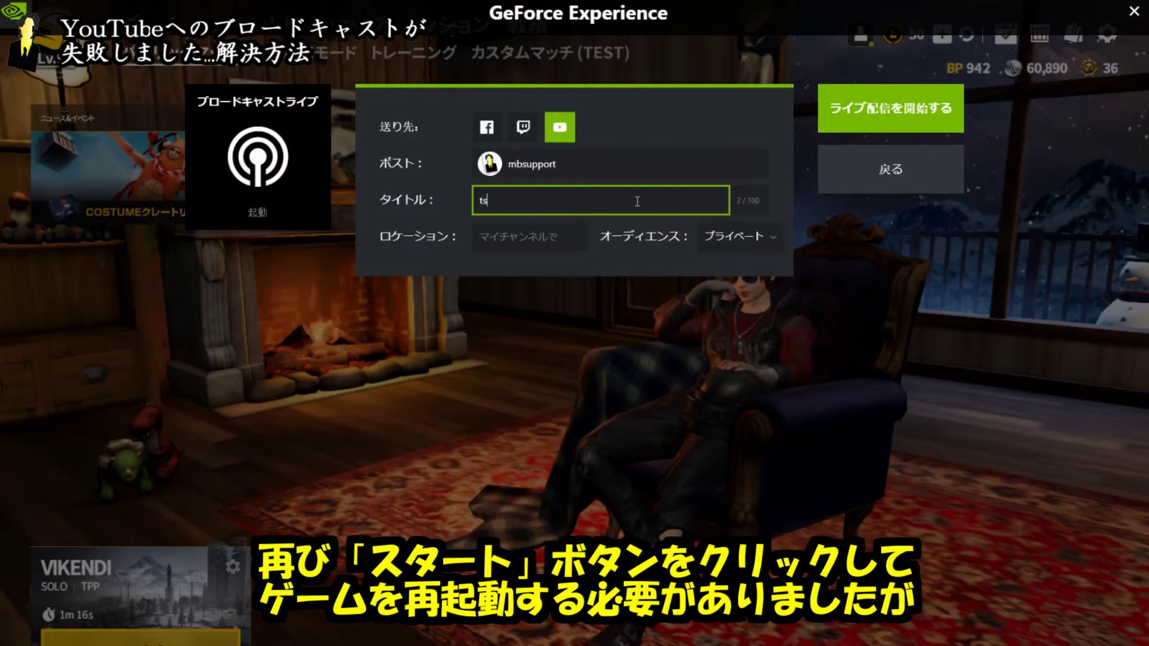
text(st)
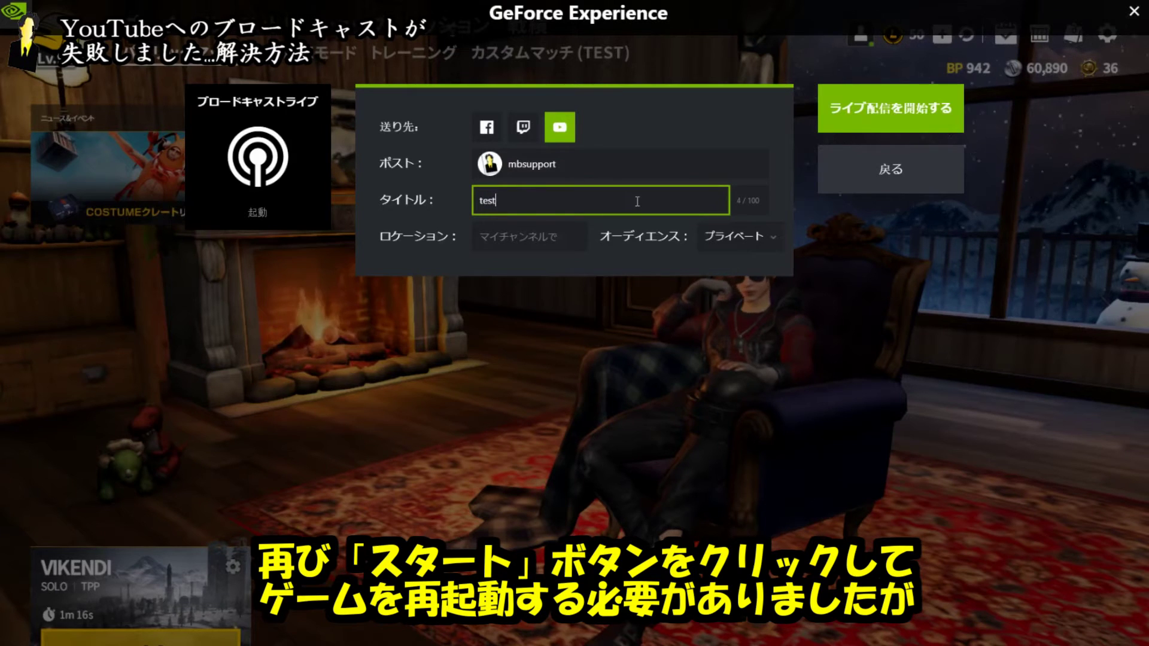
click(913, 128)
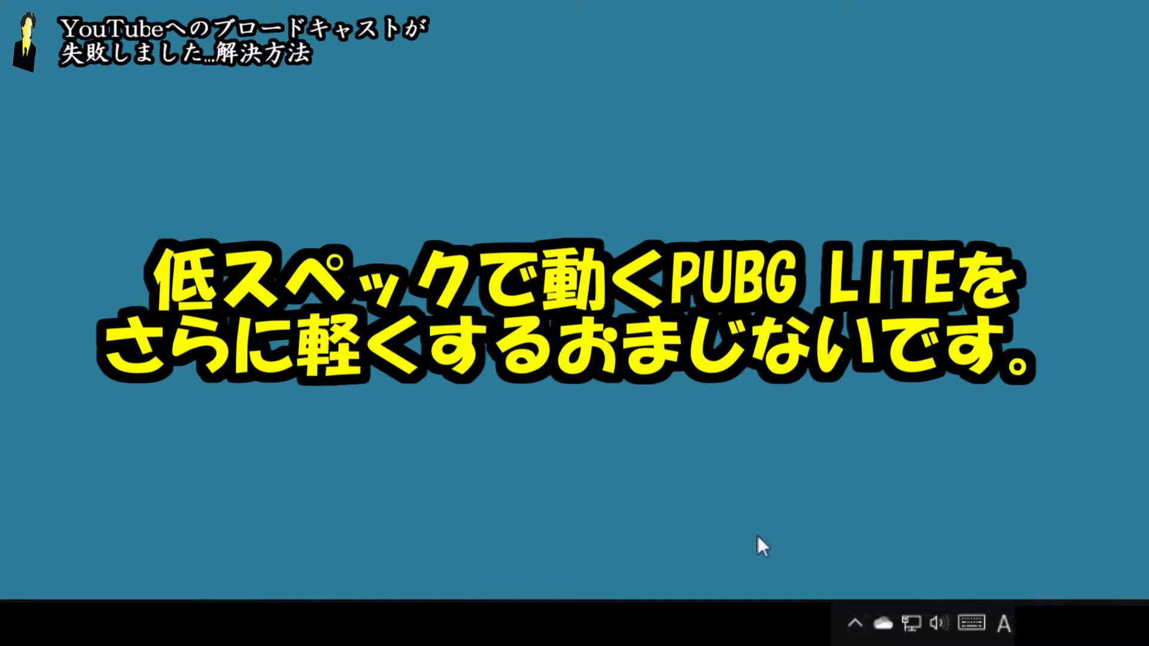
Open the NVIDIA Control Panel (NVIDIA コントロール パネル) and show the program-specific settings (プログラム設定) under 3D 設定の管理
click(856, 620)
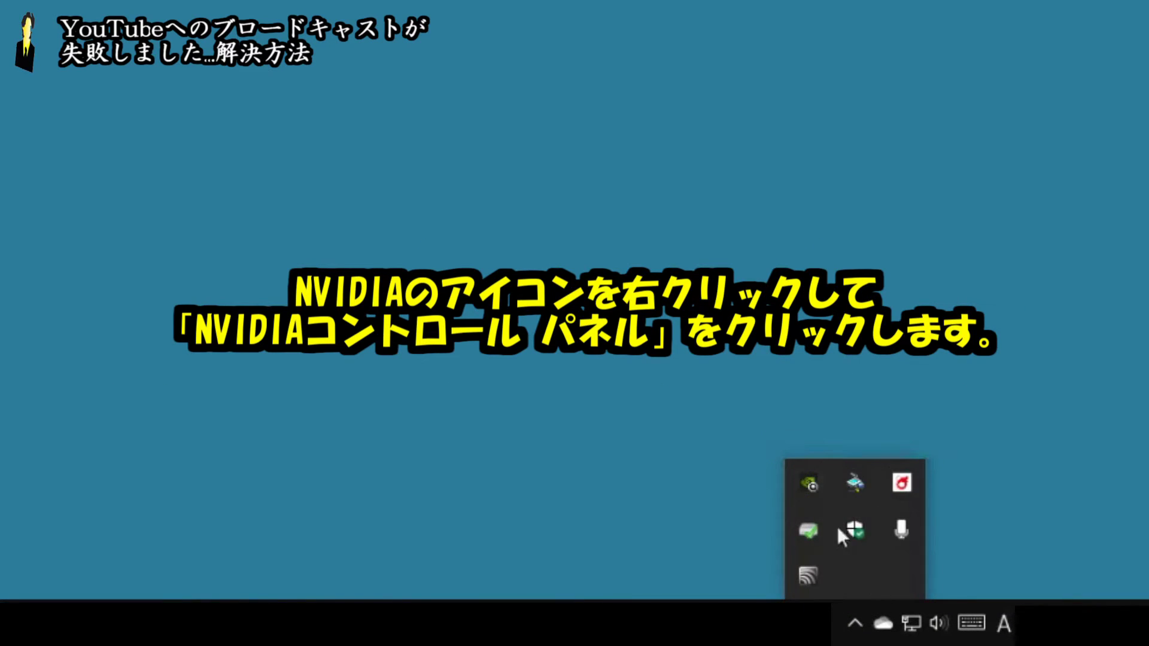
right_click(815, 483)
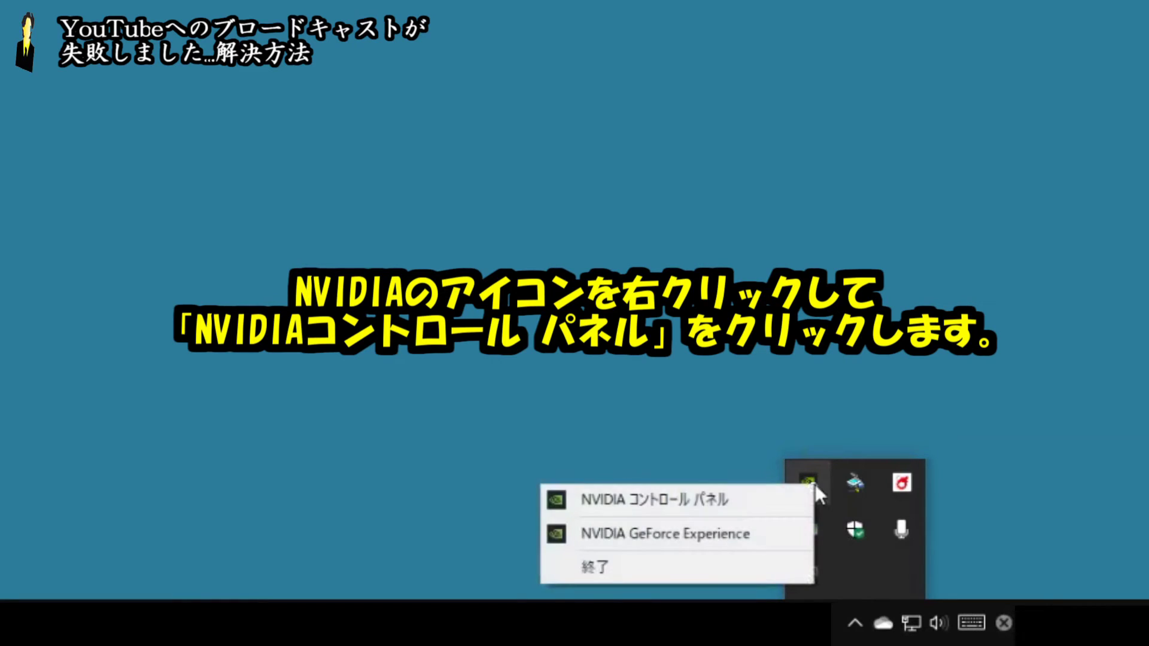
click(715, 508)
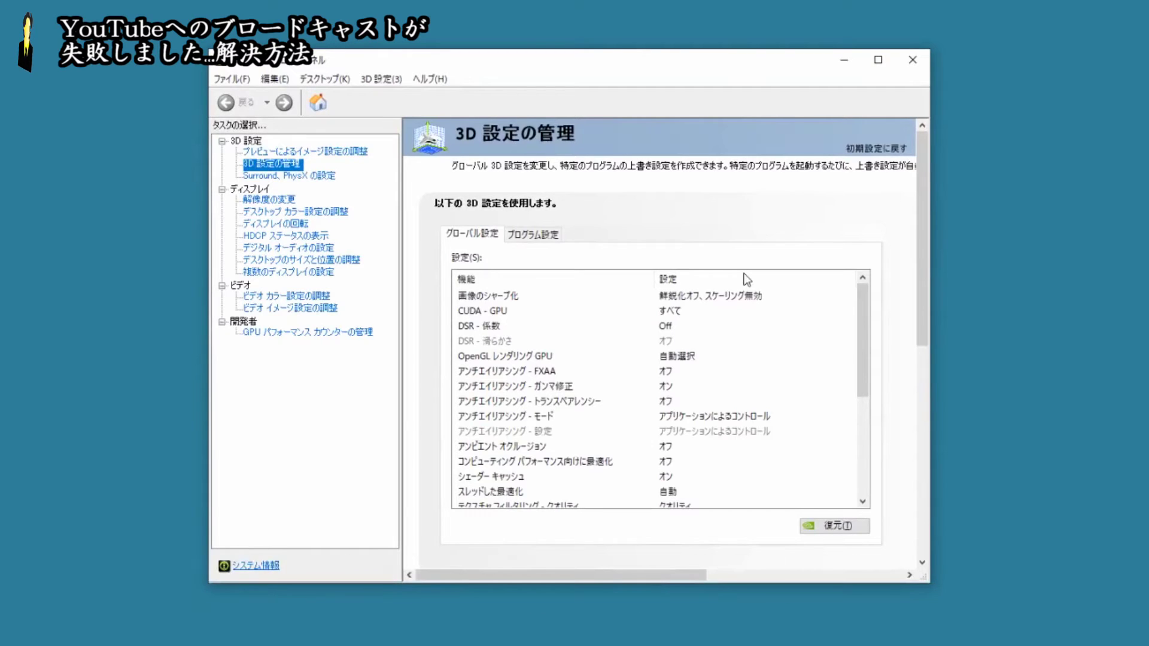
click(546, 238)
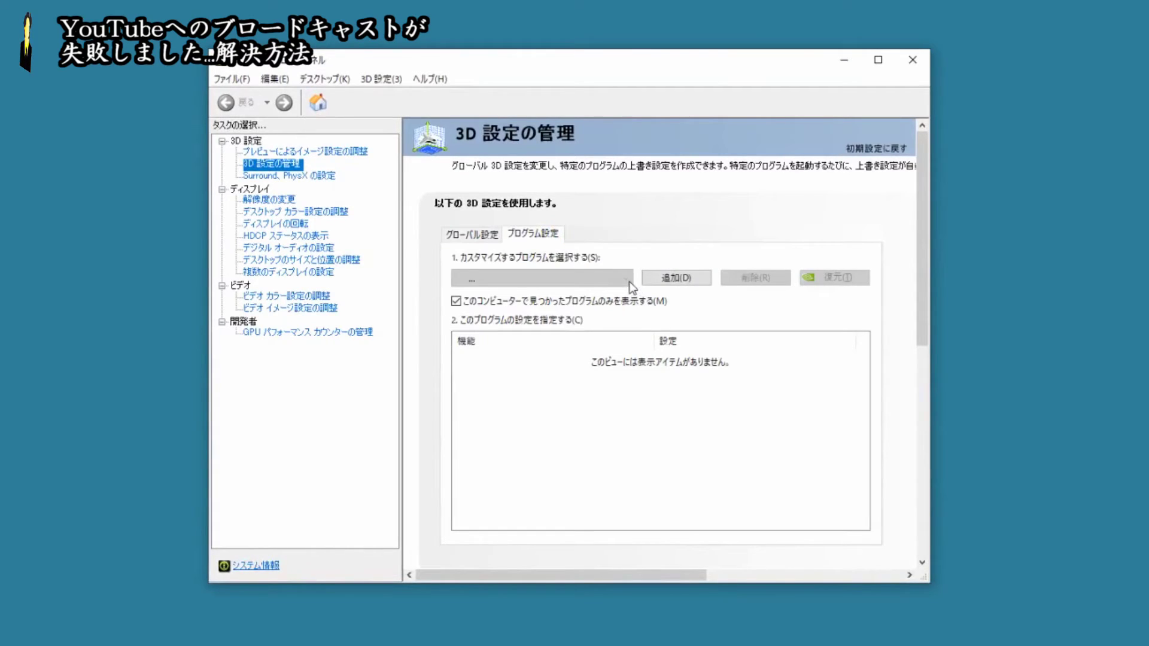
Add PUBG Lite as a program to customize and review its full list of 3D settings
click(683, 277)
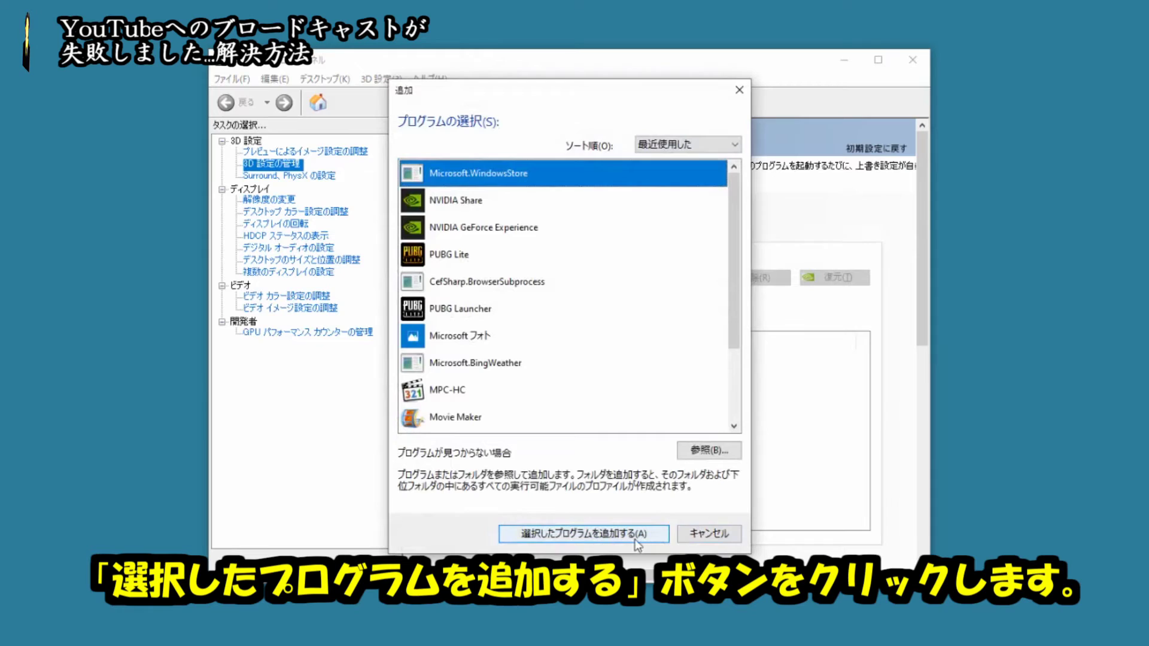
click(446, 256)
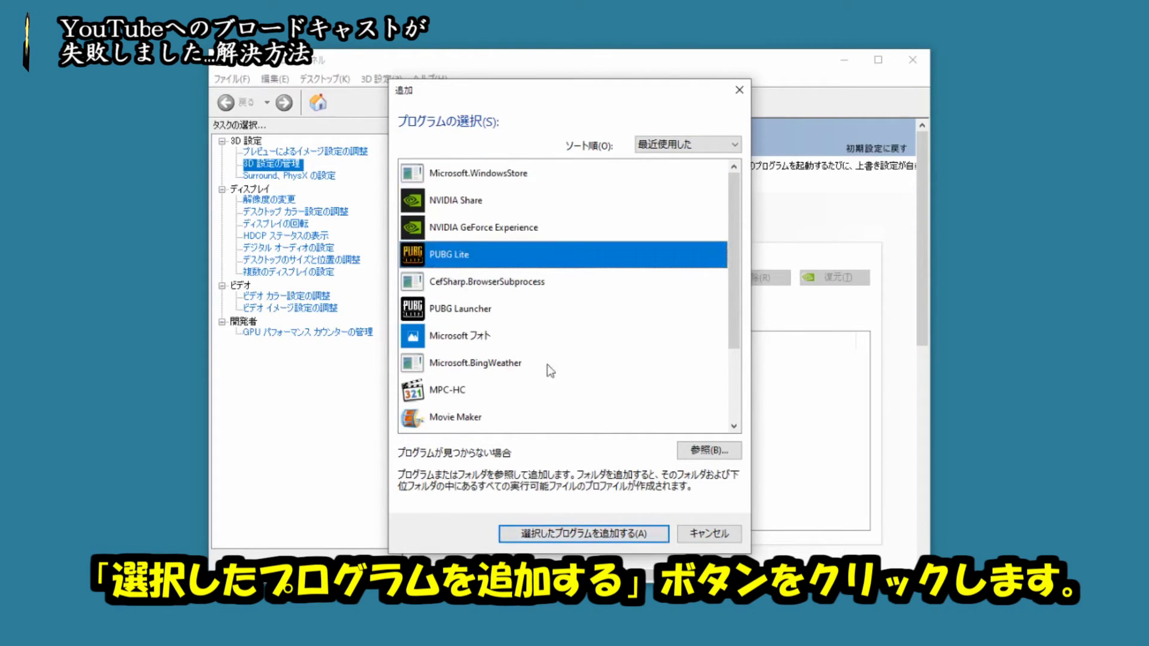
click(587, 540)
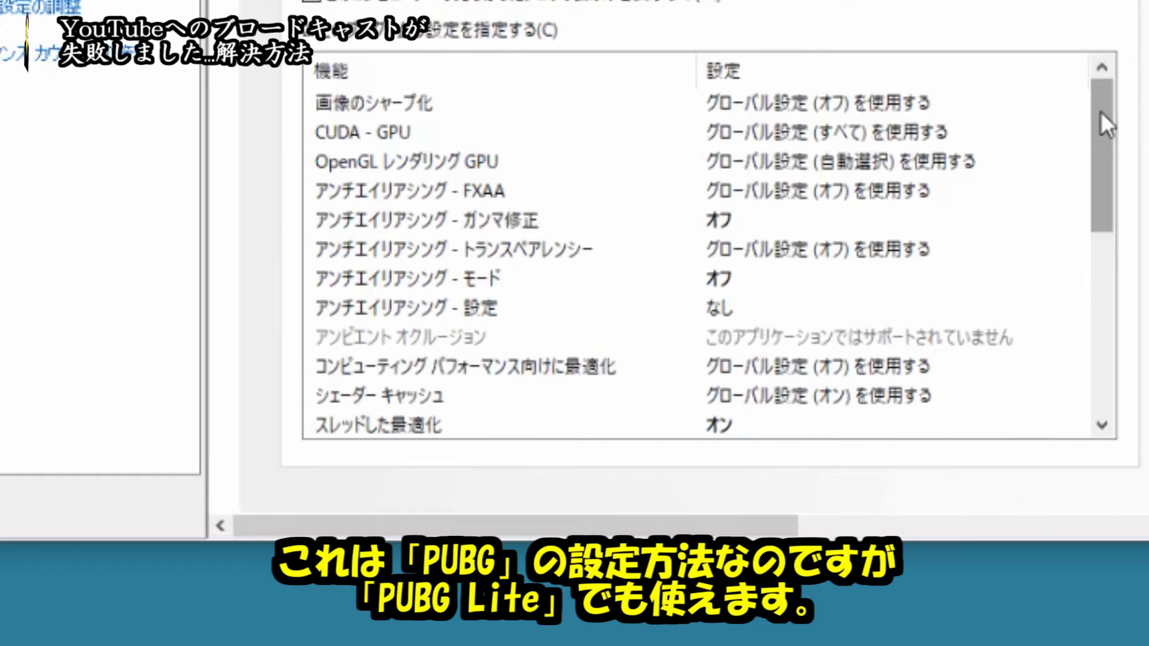
drag(1100, 111, 1089, 253)
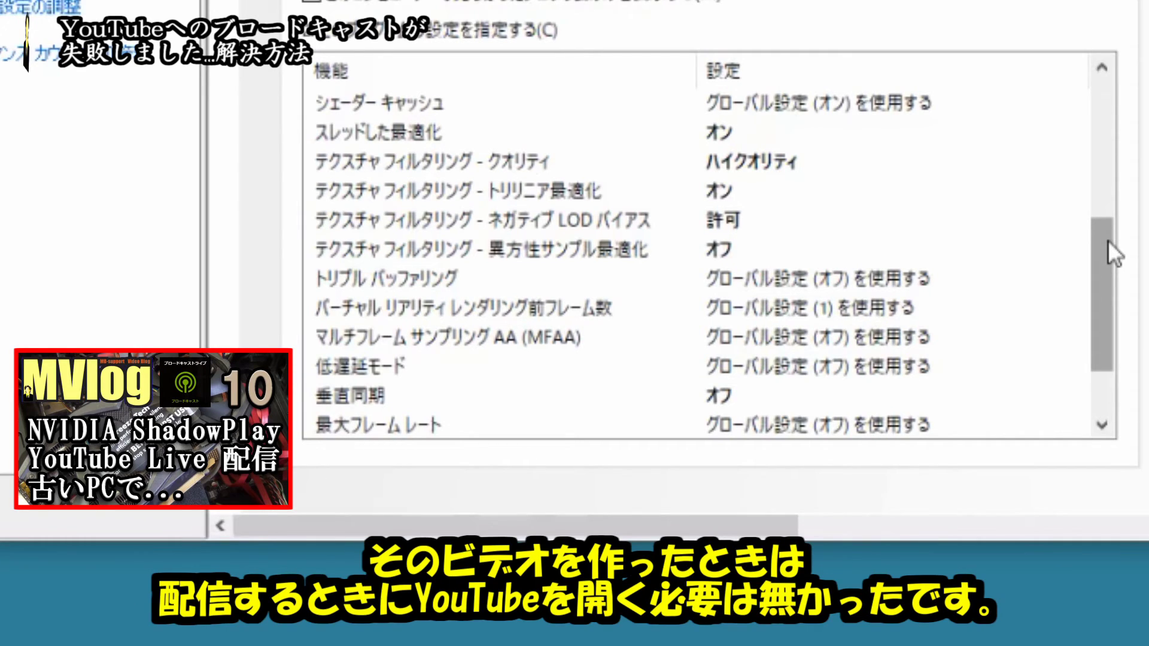
drag(1107, 239, 1108, 303)
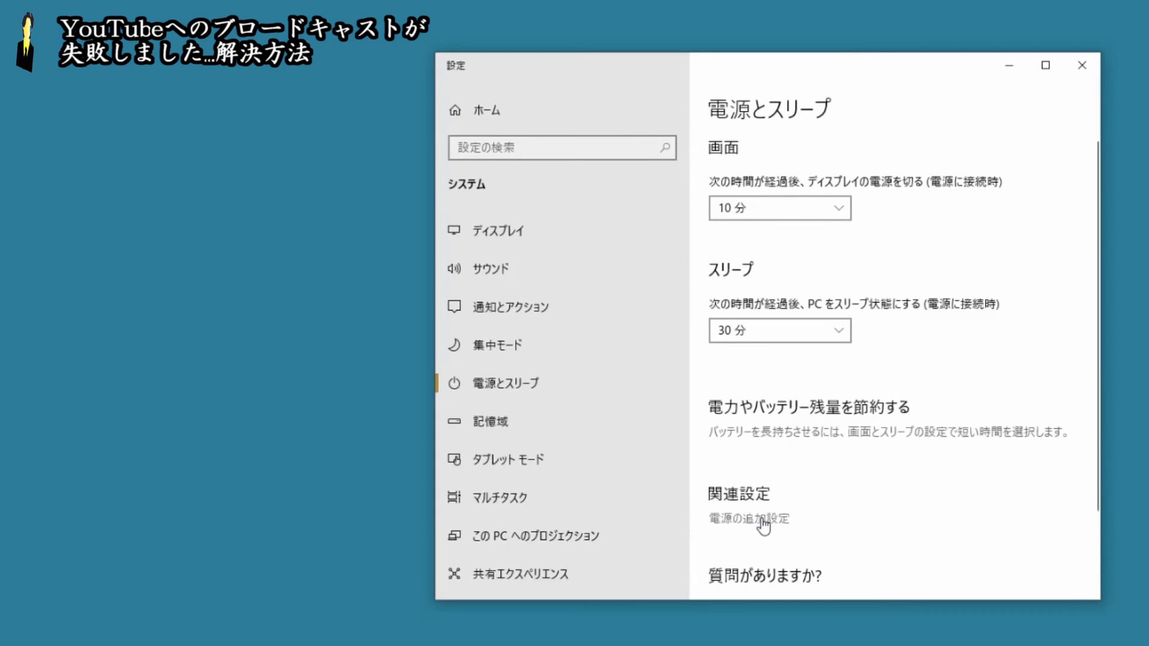
Select the high performance (高パフォーマンス) plan in the additional power settings (電源の追加設定) and close both settings windows
click(762, 520)
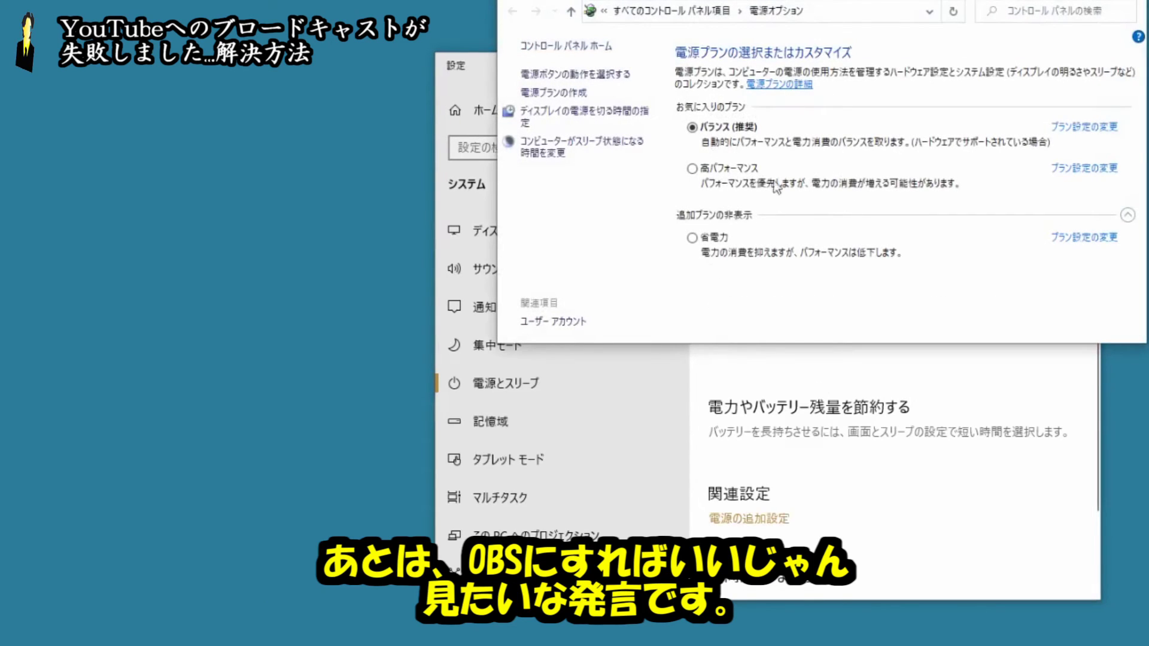
click(741, 169)
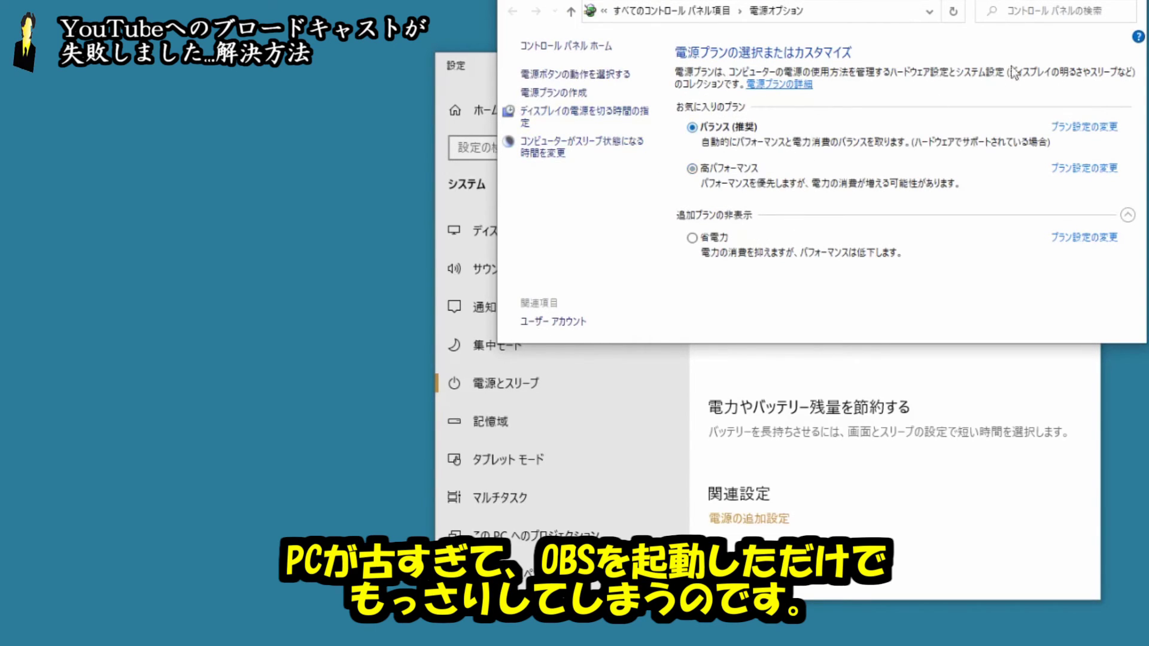
click(1092, 2)
click(1081, 65)
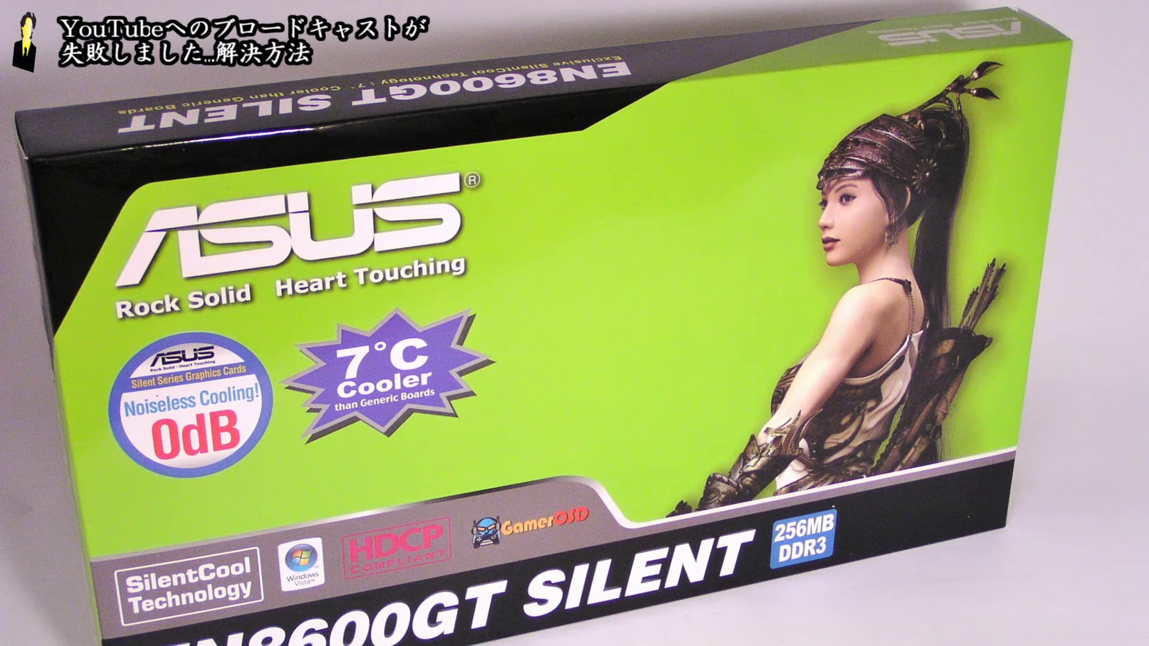